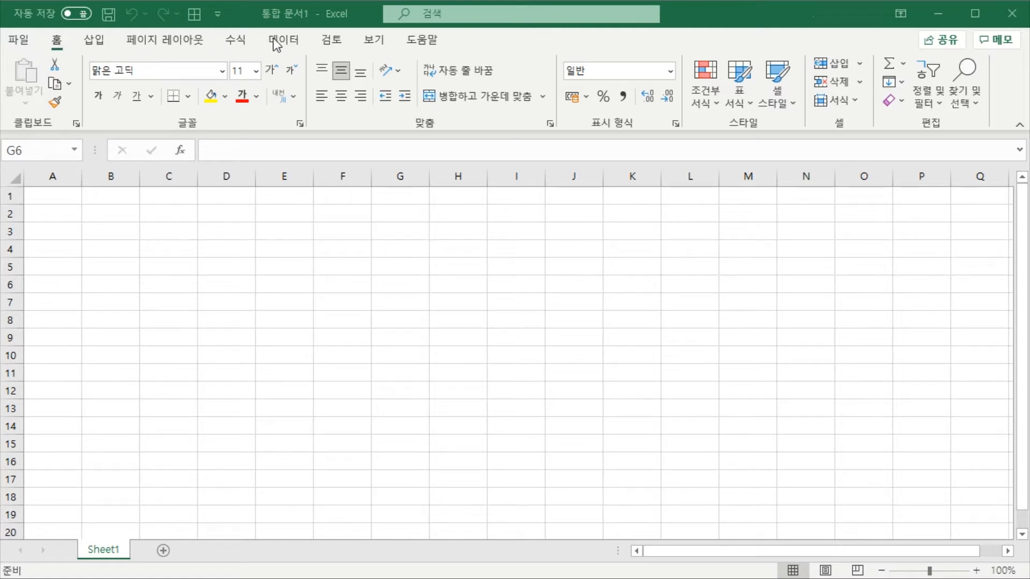
Look through the Insert, Page Layout, Formulas, Data, Review, View and Help commands, ending back on the Home commands
{"action": "left_click", "coordinate": [101, 53]}
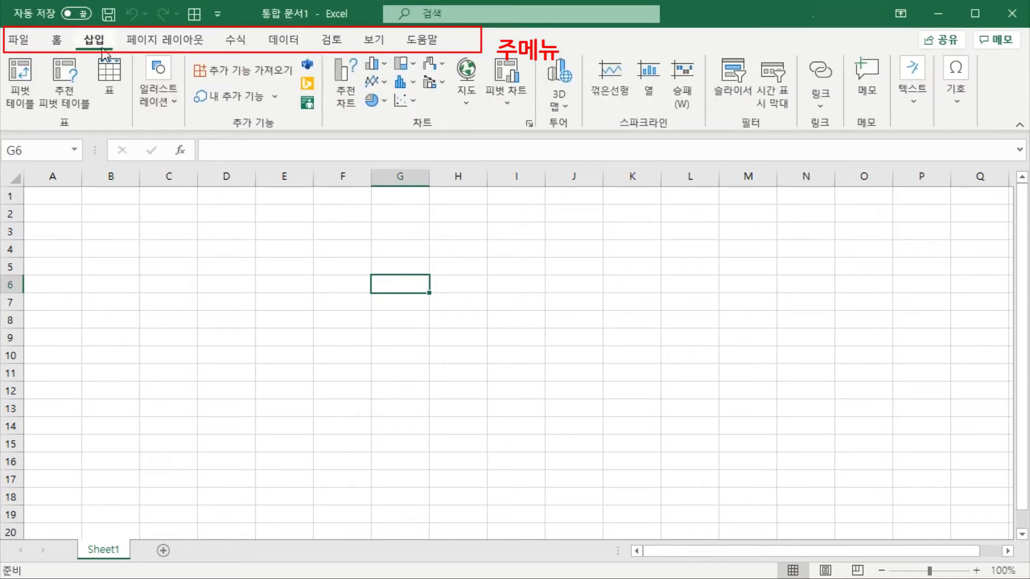
{"action": "left_click", "coordinate": [155, 42]}
{"action": "left_click", "coordinate": [237, 43]}
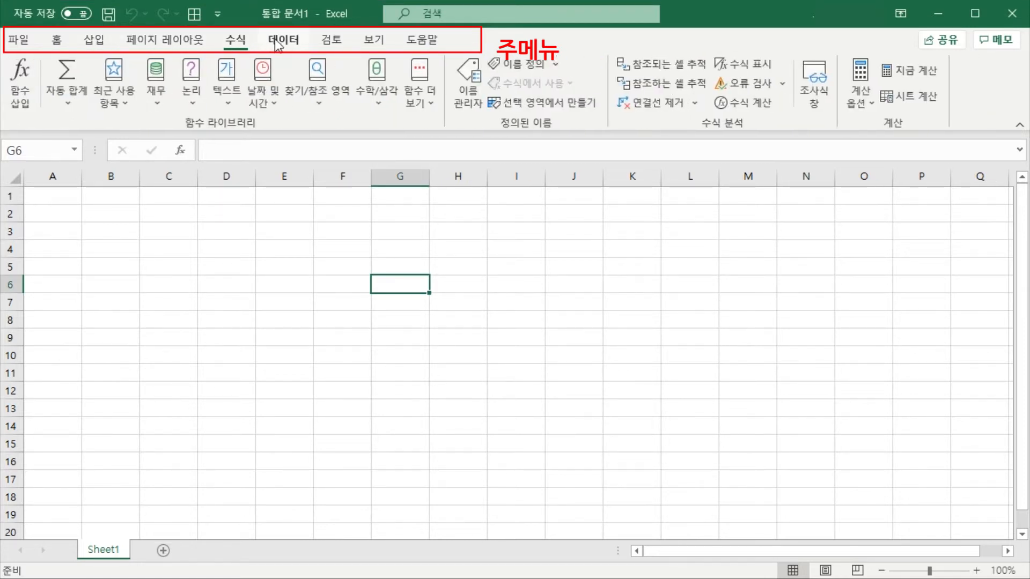
{"action": "left_click", "coordinate": [275, 41]}
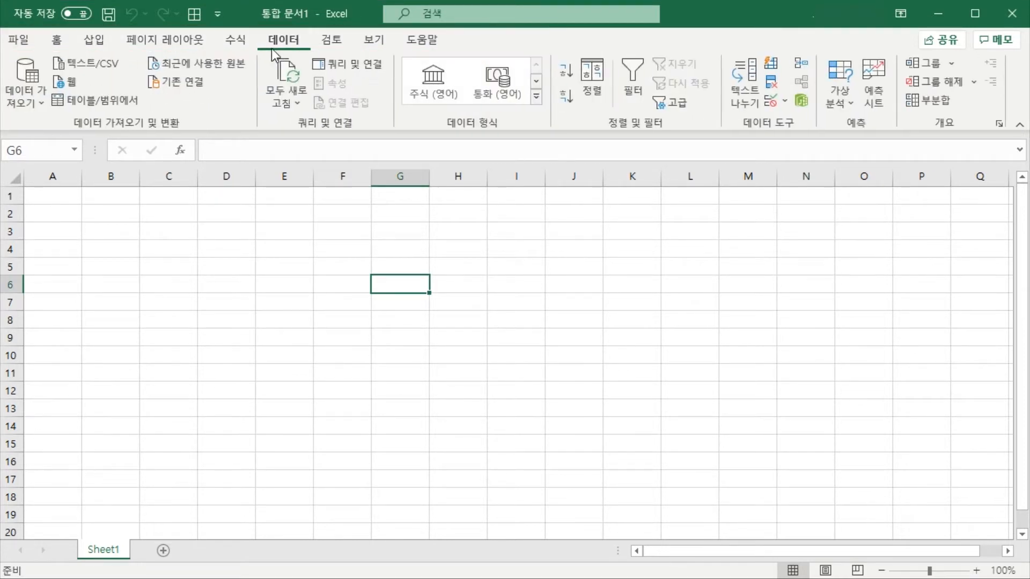
{"action": "left_click", "coordinate": [332, 40]}
{"action": "left_click", "coordinate": [378, 39]}
{"action": "left_click", "coordinate": [418, 40]}
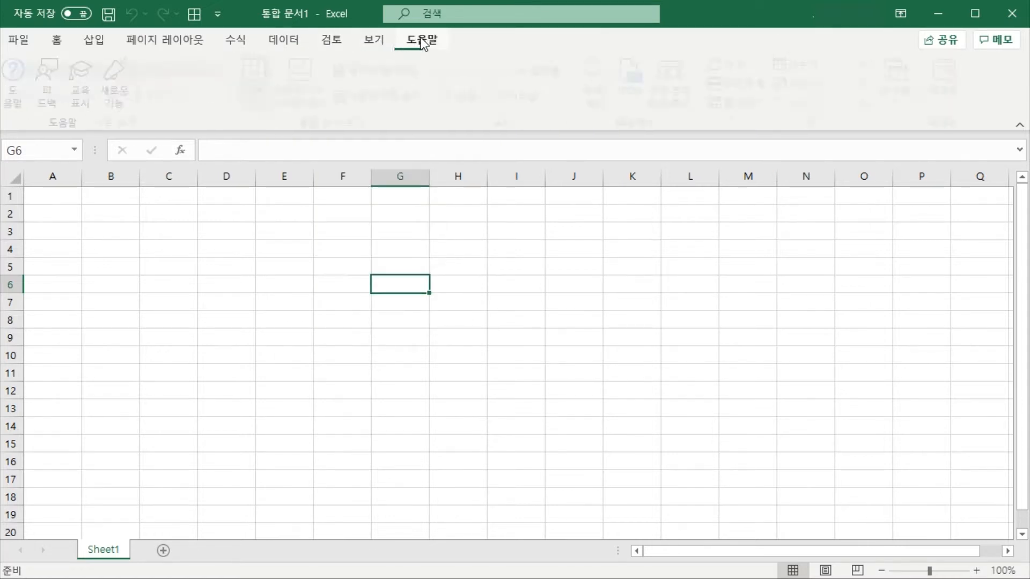
{"action": "left_click", "coordinate": [57, 41]}
Revisit the Insert, Page Layout and Formulas commands, and return to the Home commands with cell F6 selected
{"action": "left_click", "coordinate": [94, 41]}
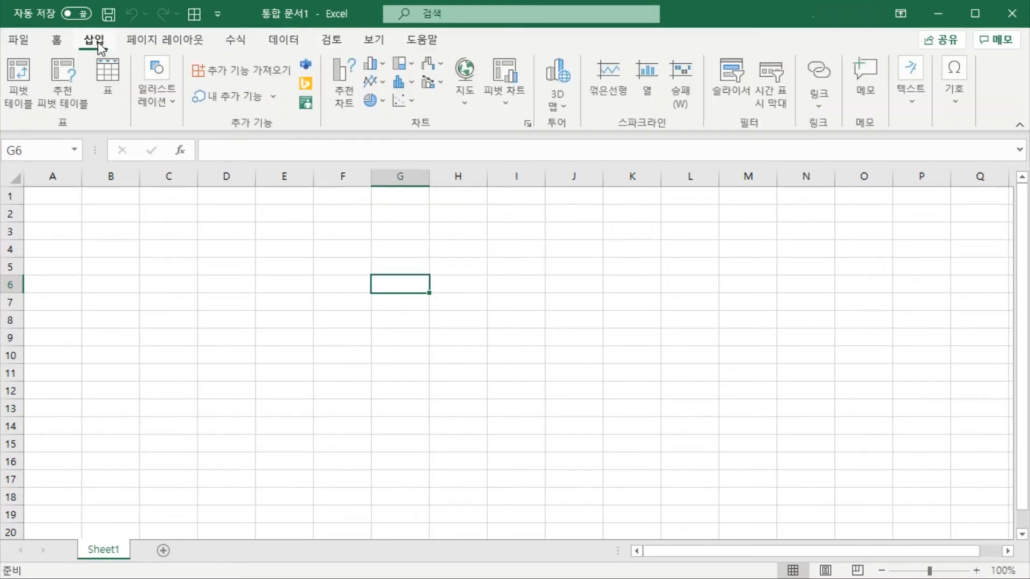
{"action": "left_click", "coordinate": [155, 41]}
{"action": "left_click", "coordinate": [236, 40]}
{"action": "left_click", "coordinate": [156, 39]}
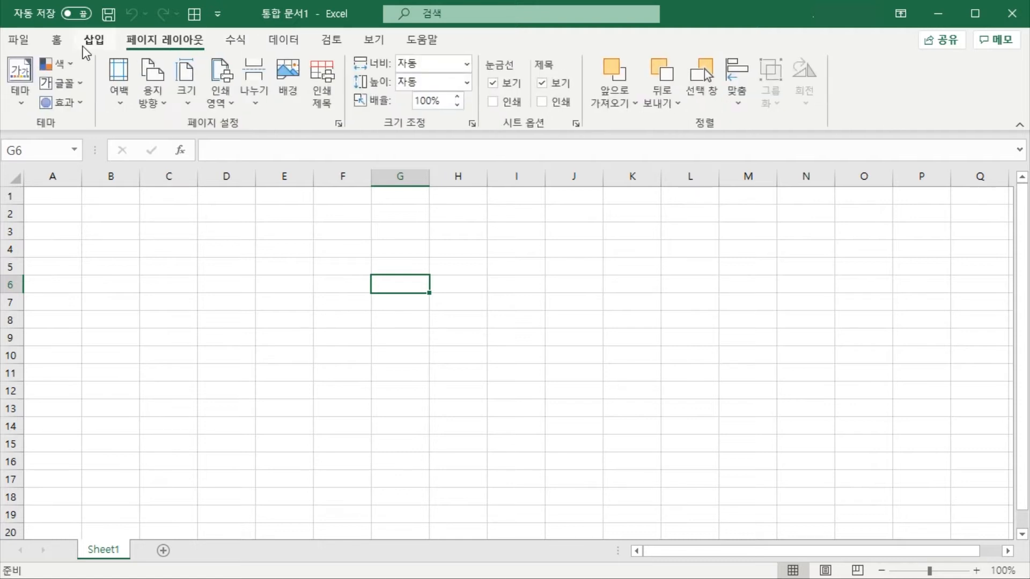
{"action": "left_click", "coordinate": [81, 44]}
{"action": "left_click", "coordinate": [59, 40]}
{"action": "left_click", "coordinate": [432, 250]}
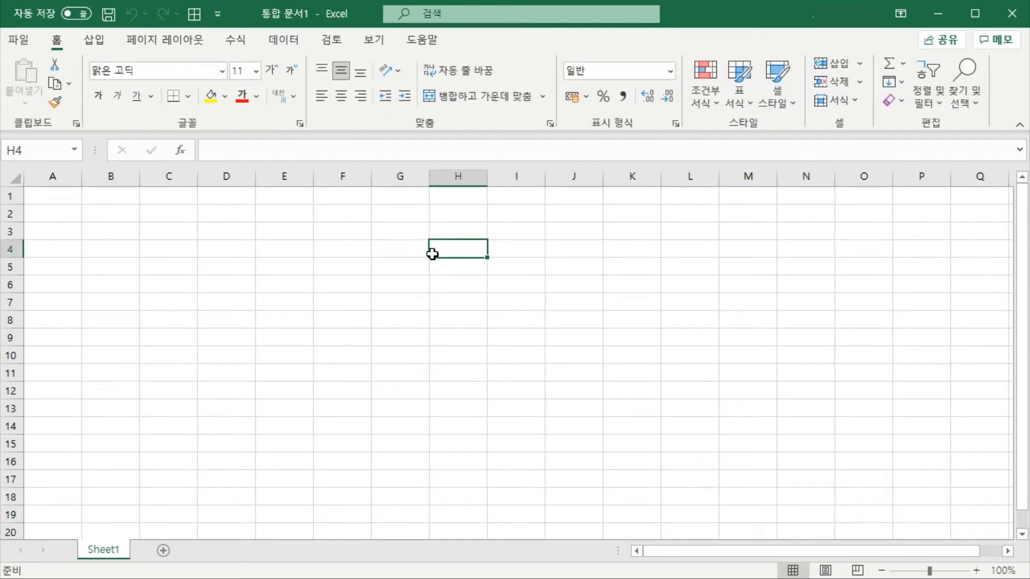
{"action": "left_click", "coordinate": [337, 252]}
{"action": "left_click", "coordinate": [357, 285]}
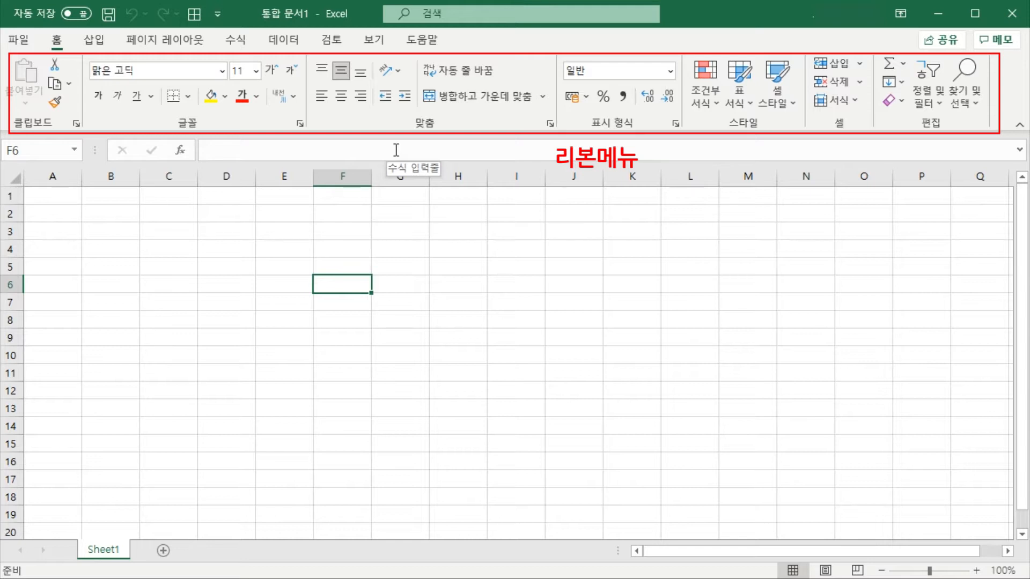
Compare the ribbon commands for Insert, Page Layout, Formulas, Data, Review and View, and return to the Home commands
{"action": "left_click", "coordinate": [95, 42]}
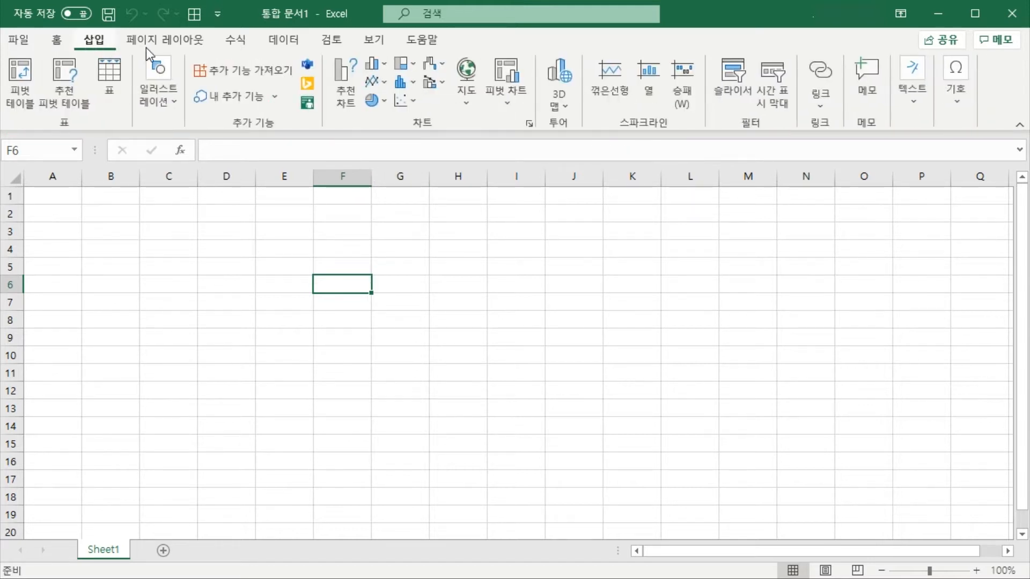
{"action": "left_click", "coordinate": [170, 46]}
{"action": "left_click", "coordinate": [243, 40]}
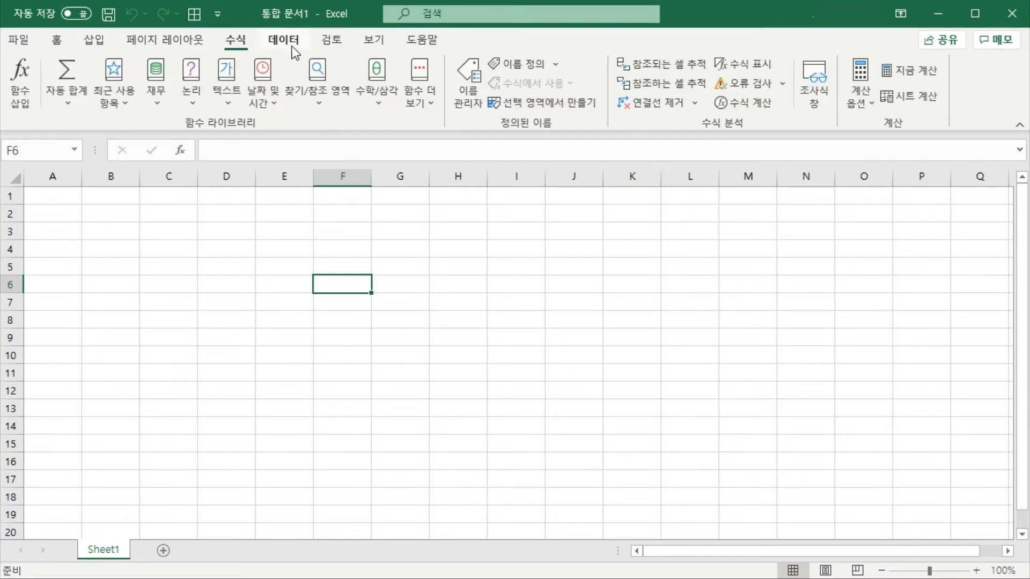
{"action": "left_click", "coordinate": [293, 43]}
{"action": "left_click", "coordinate": [333, 43]}
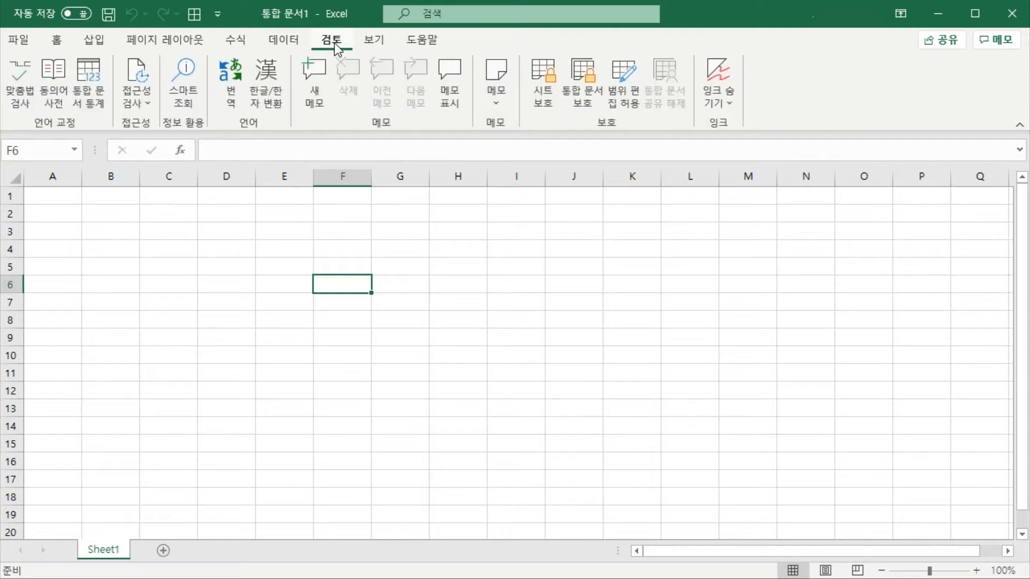
{"action": "left_click", "coordinate": [381, 42]}
{"action": "left_click", "coordinate": [50, 46]}
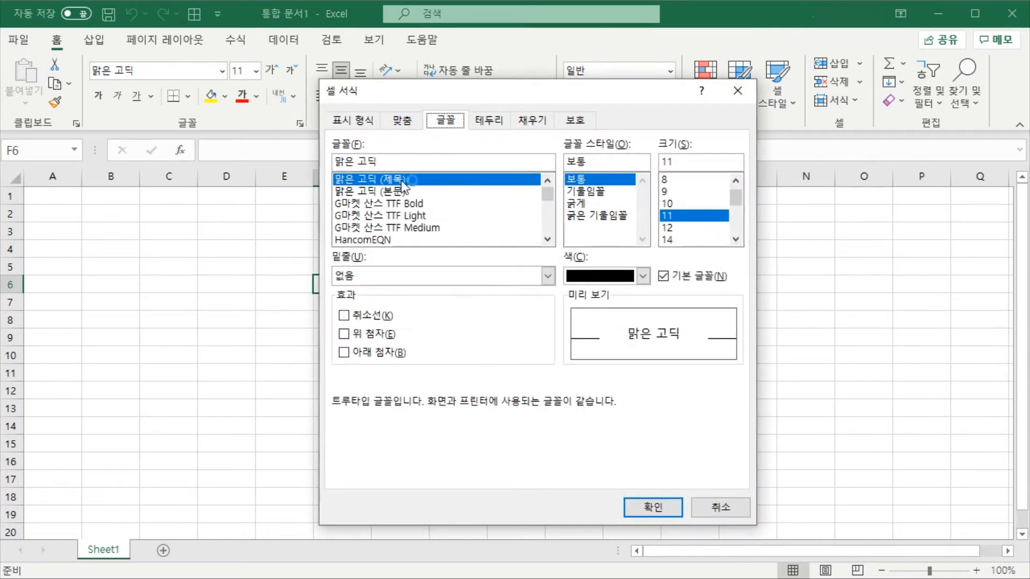
Examine the Number, Alignment, Font, Border, Fill and Protection settings in the Format Cells dialog, and dismiss it without changes
{"action": "left_click", "coordinate": [351, 121]}
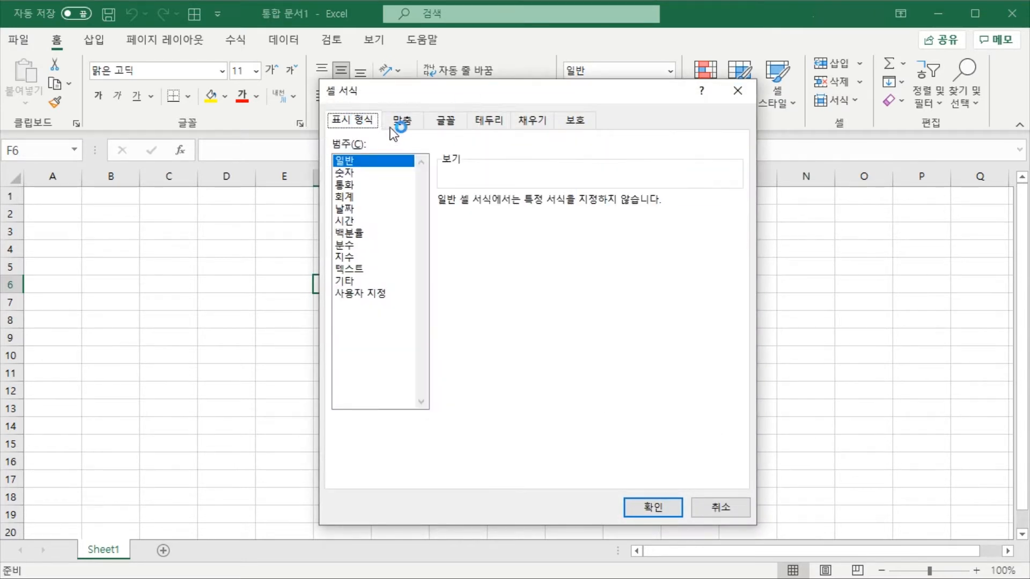
{"action": "left_click", "coordinate": [399, 122]}
{"action": "left_click", "coordinate": [445, 126]}
{"action": "left_click", "coordinate": [487, 120]}
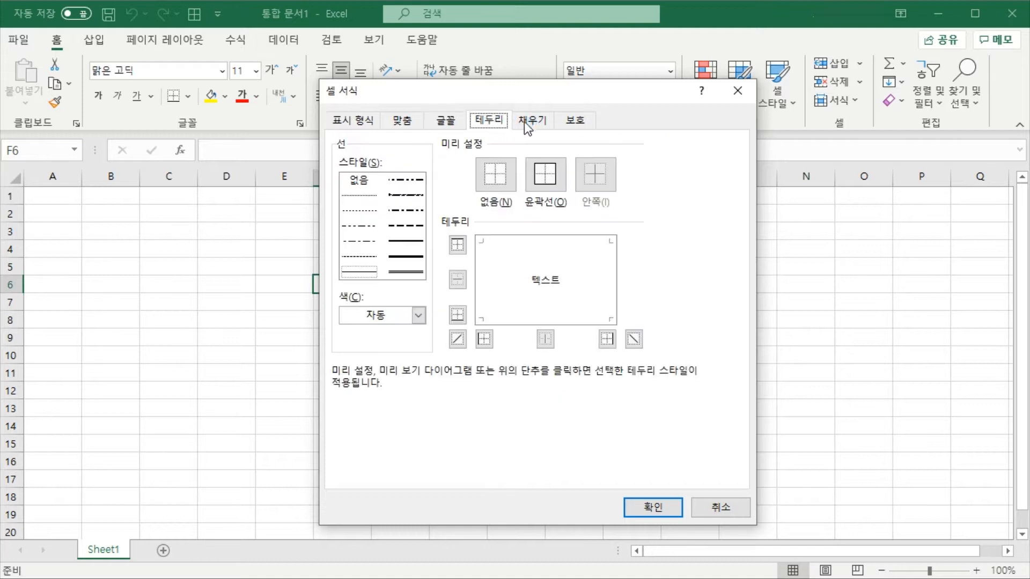
{"action": "left_click", "coordinate": [526, 120]}
{"action": "left_click", "coordinate": [582, 123]}
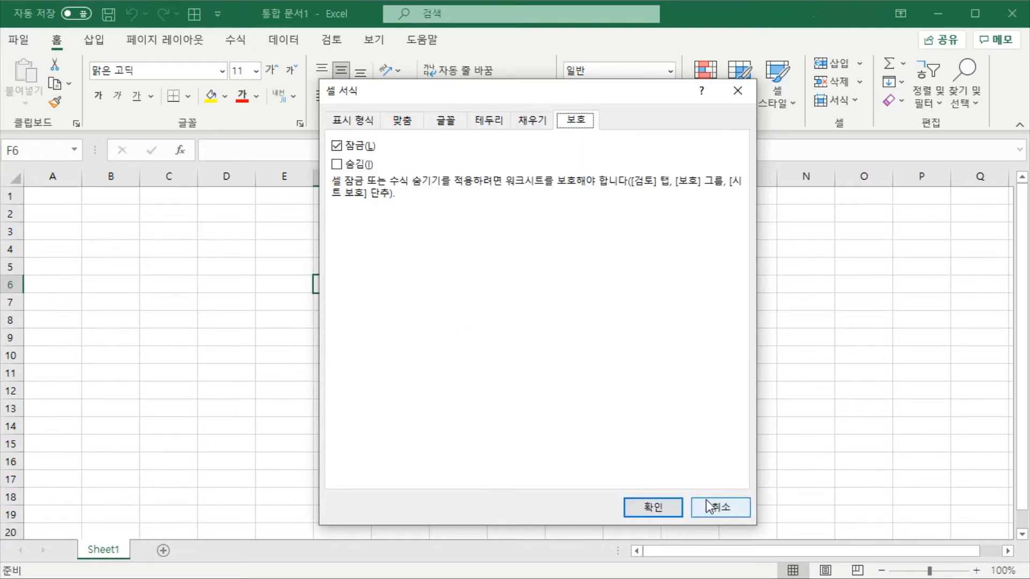
{"action": "left_click", "coordinate": [717, 506]}
Select cell E3 and highlight its address in the Name Box
{"action": "left_click", "coordinate": [307, 259]}
{"action": "left_click", "coordinate": [301, 235]}
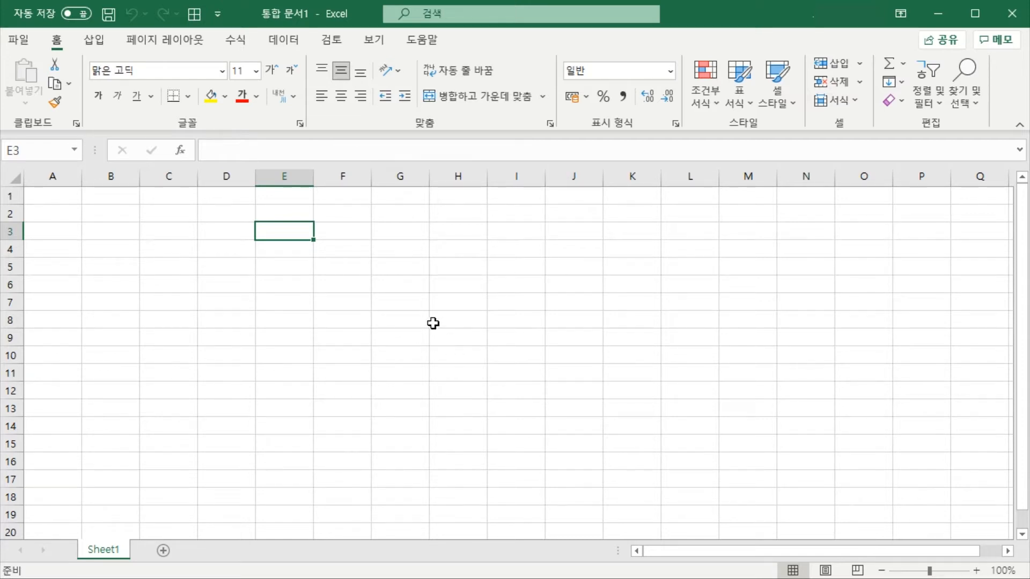
{"action": "left_click", "coordinate": [54, 153]}
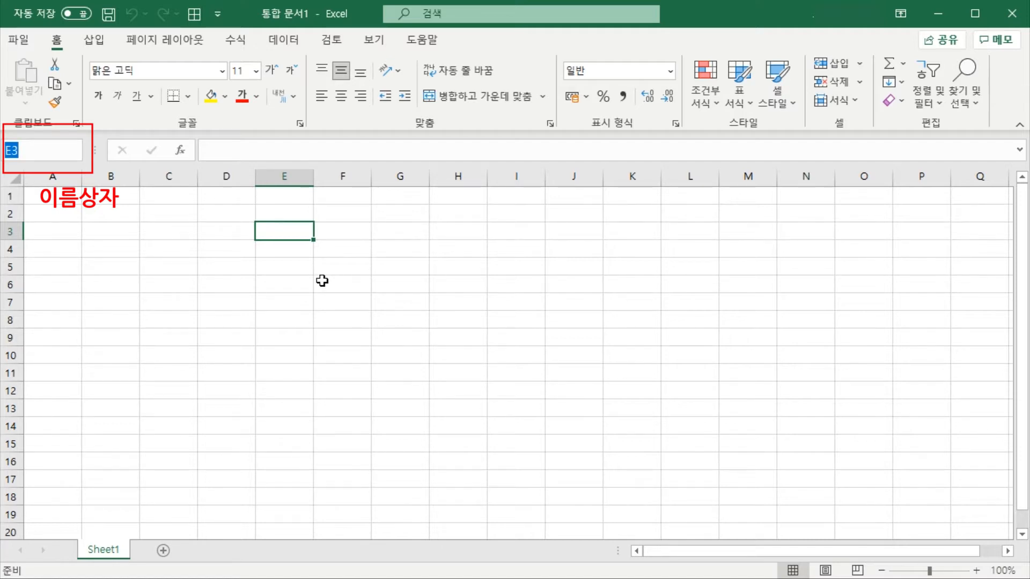
Select several cells in columns D to F one by one to check their addresses in the Name Box, ending on E3
{"action": "left_click", "coordinate": [283, 253]}
{"action": "left_click", "coordinate": [328, 245]}
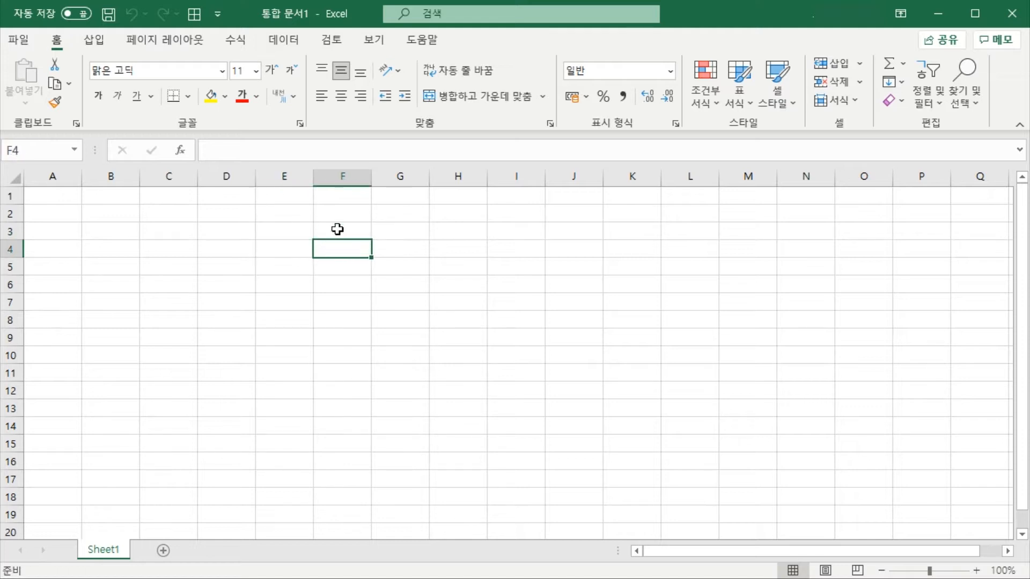
{"action": "left_click", "coordinate": [338, 230]}
{"action": "left_click", "coordinate": [303, 232]}
{"action": "left_click", "coordinate": [284, 255]}
{"action": "left_click", "coordinate": [239, 248]}
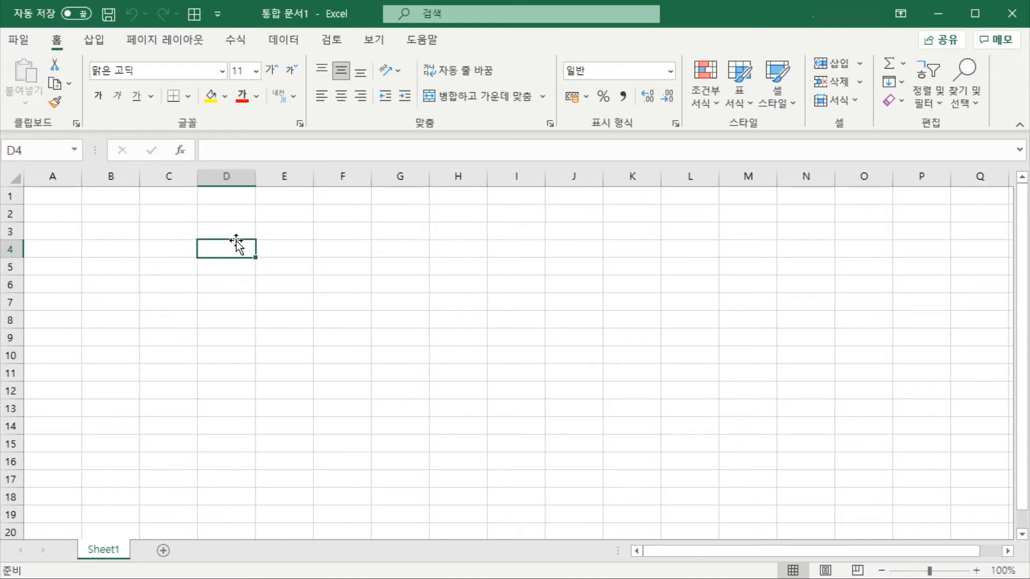
{"action": "left_click", "coordinate": [243, 231]}
{"action": "left_click", "coordinate": [276, 232]}
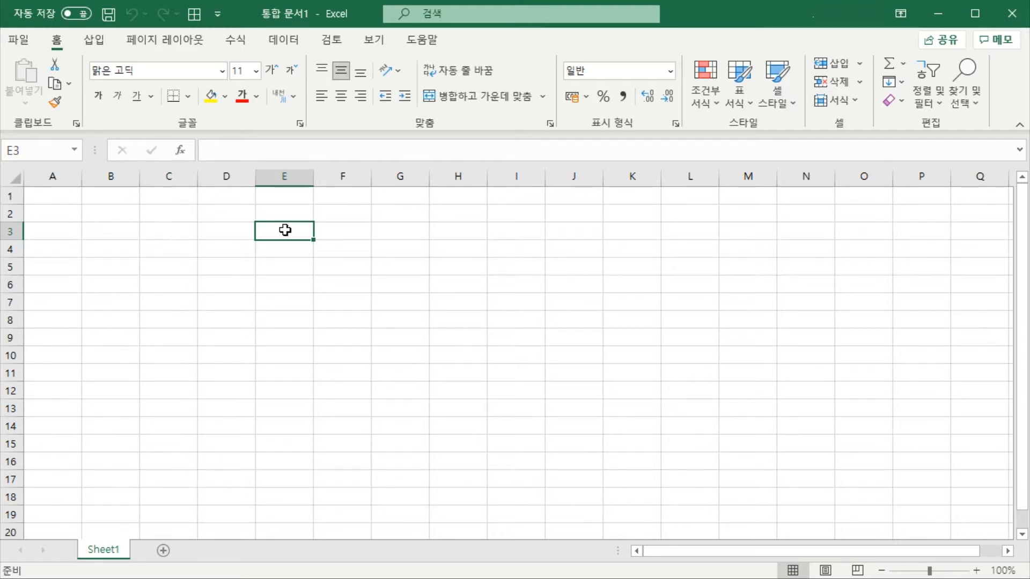
Activate the formula bar for cell A1 and for cell E5
{"action": "key", "text": "ctrl+Home"}
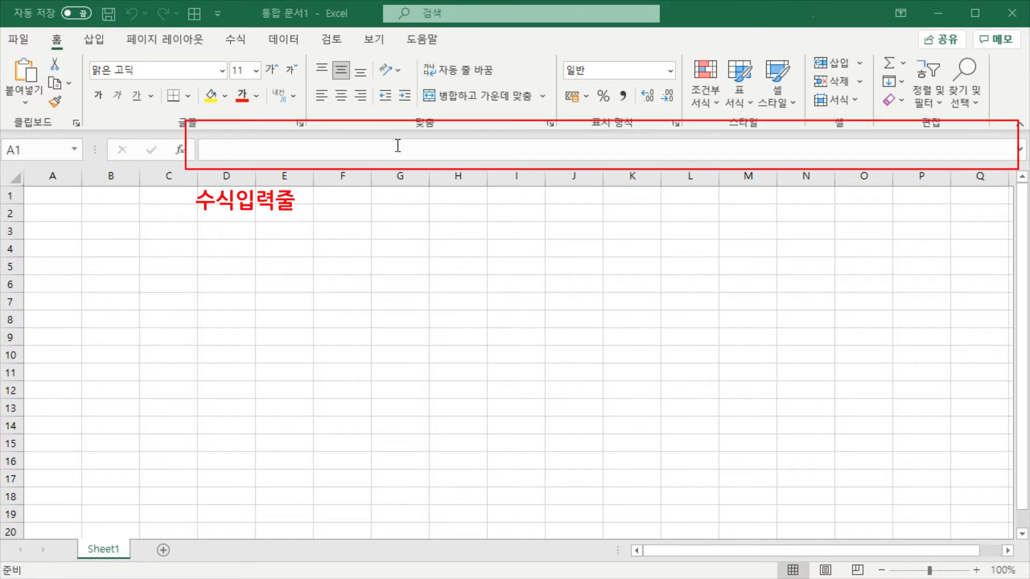
{"action": "left_click", "coordinate": [316, 149]}
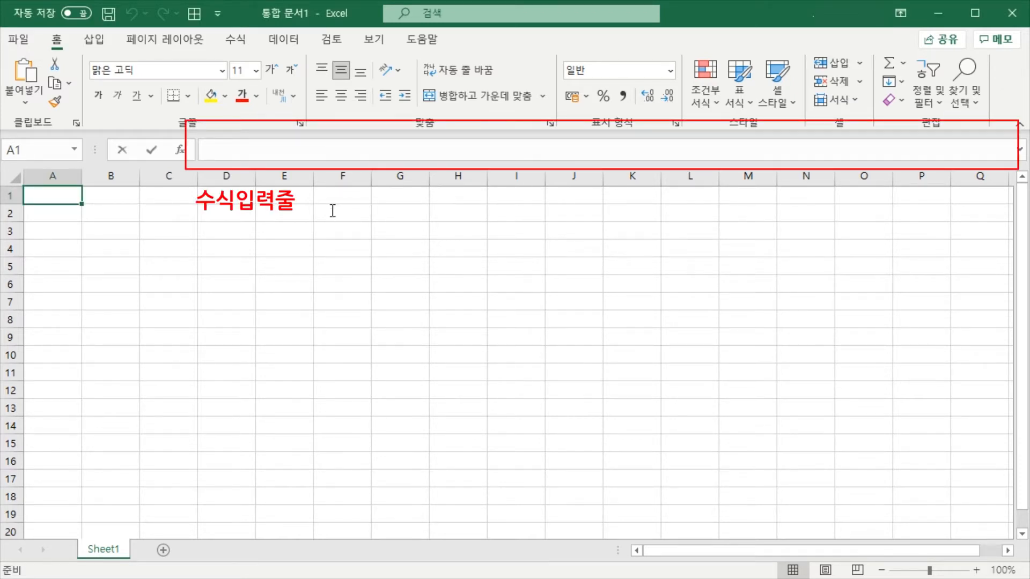
{"action": "left_click", "coordinate": [329, 266]}
{"action": "left_click", "coordinate": [277, 263]}
{"action": "left_click", "coordinate": [262, 149]}
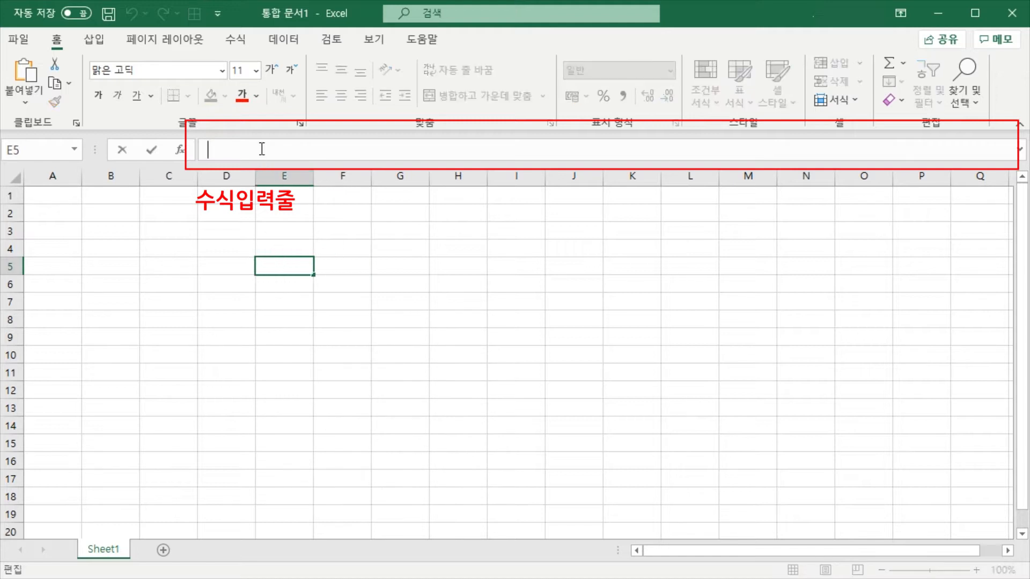
Select cells E5 and F5 alternately, and activate the formula bar for cell F5
{"action": "left_click", "coordinate": [316, 296]}
{"action": "left_click", "coordinate": [327, 270]}
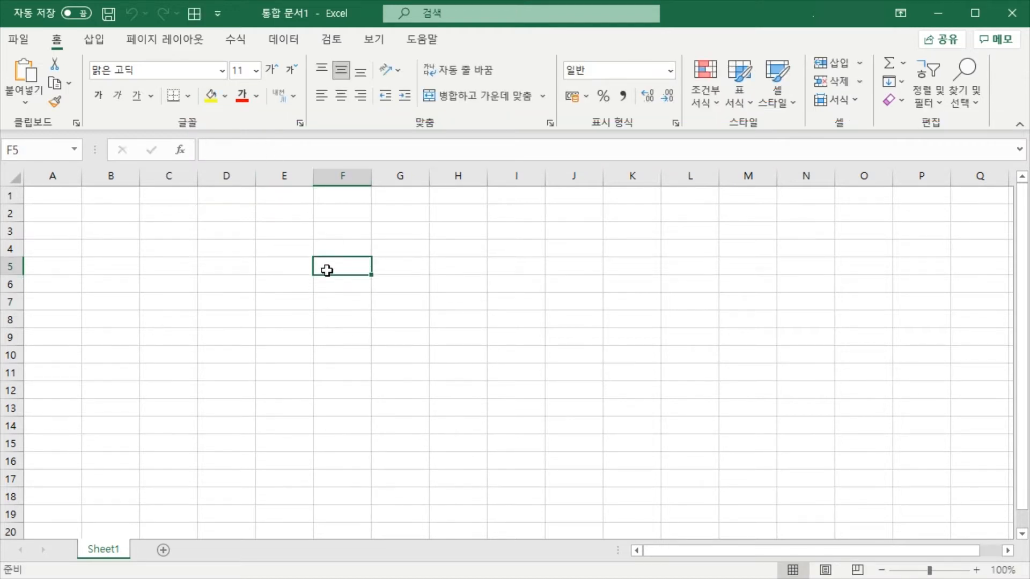
{"action": "left_click", "coordinate": [292, 267]}
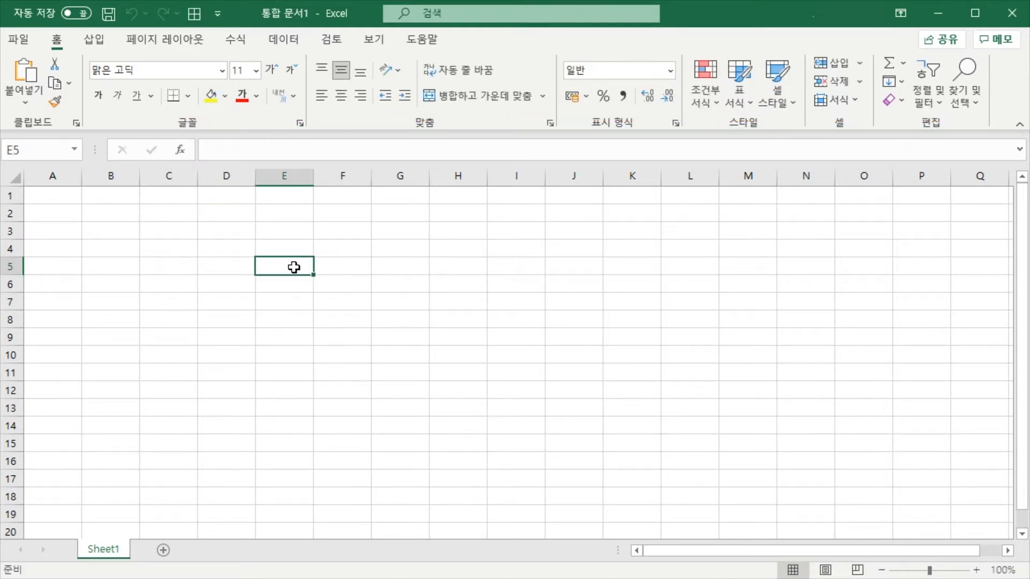
{"action": "left_click", "coordinate": [338, 268]}
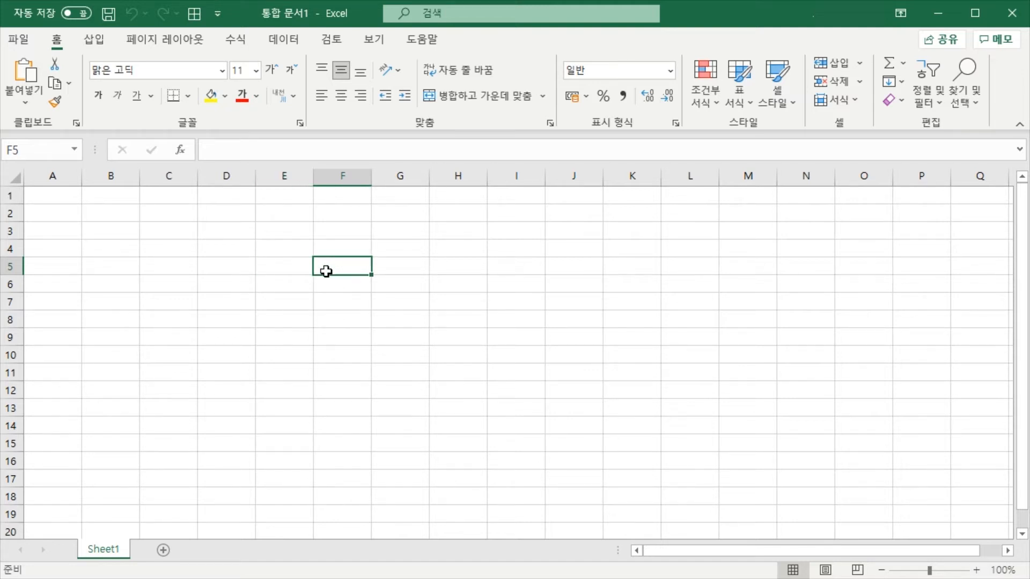
{"action": "left_click", "coordinate": [276, 151]}
Select cells E5, E4 and F4 repeatedly in turn, and activate the formula bar for cell E4
{"action": "left_click", "coordinate": [290, 275]}
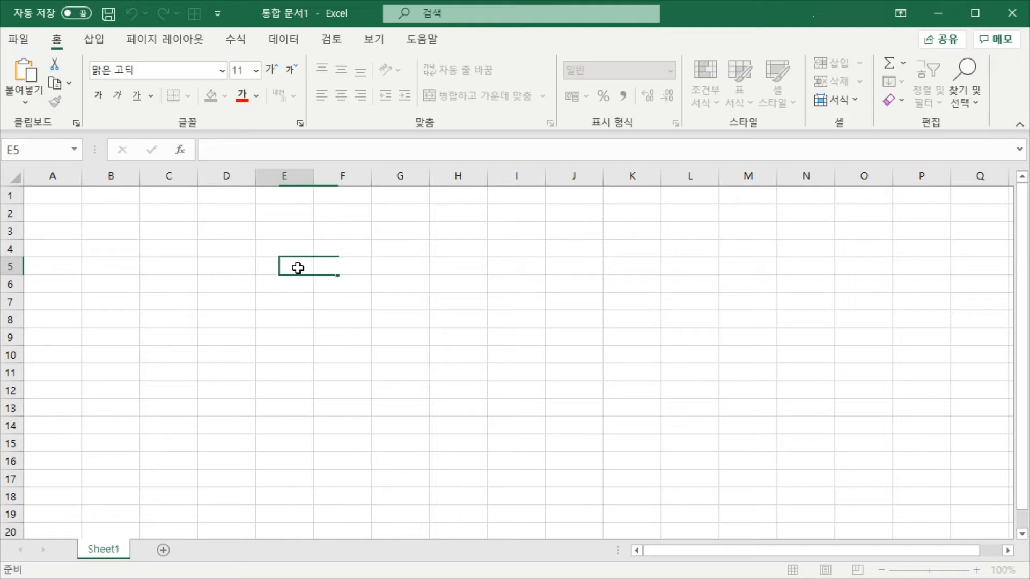
{"action": "left_click", "coordinate": [306, 249]}
{"action": "left_click", "coordinate": [331, 246]}
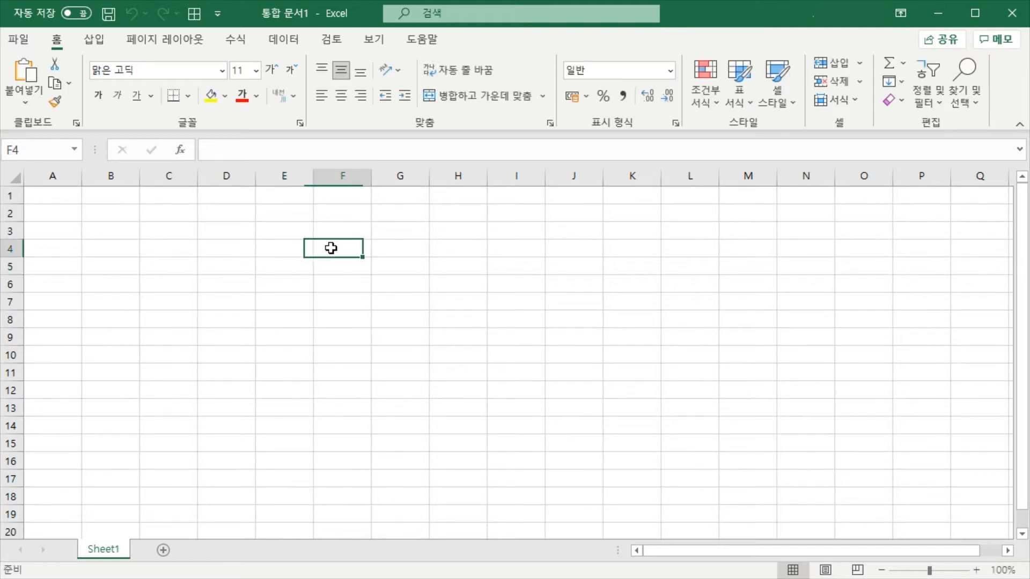
{"action": "left_click", "coordinate": [290, 267]}
{"action": "left_click", "coordinate": [290, 246]}
{"action": "left_click", "coordinate": [335, 248]}
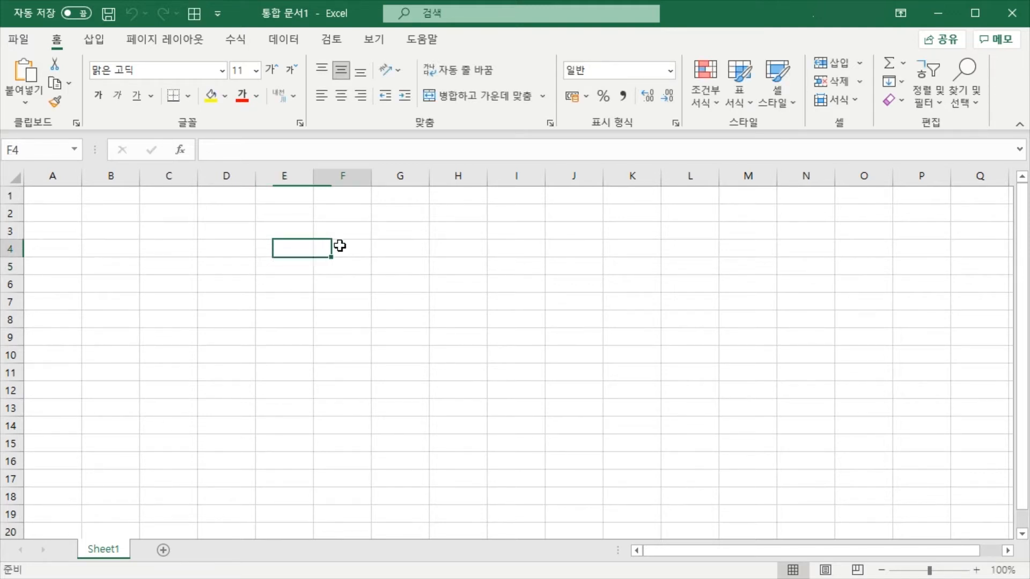
{"action": "left_click", "coordinate": [294, 248]}
{"action": "left_click", "coordinate": [333, 246]}
{"action": "left_click", "coordinate": [301, 251]}
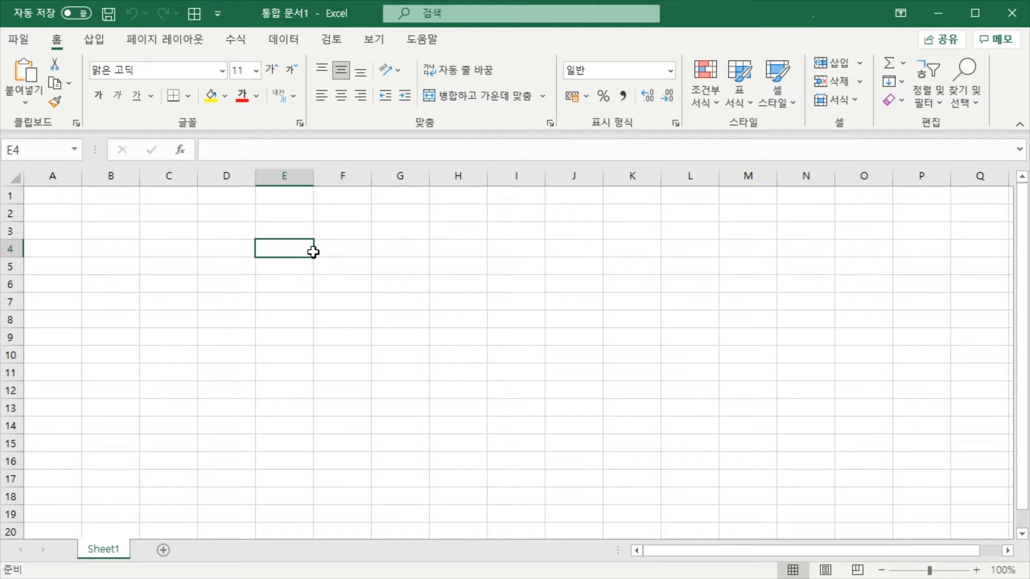
{"action": "left_click", "coordinate": [332, 248]}
{"action": "left_click", "coordinate": [293, 243]}
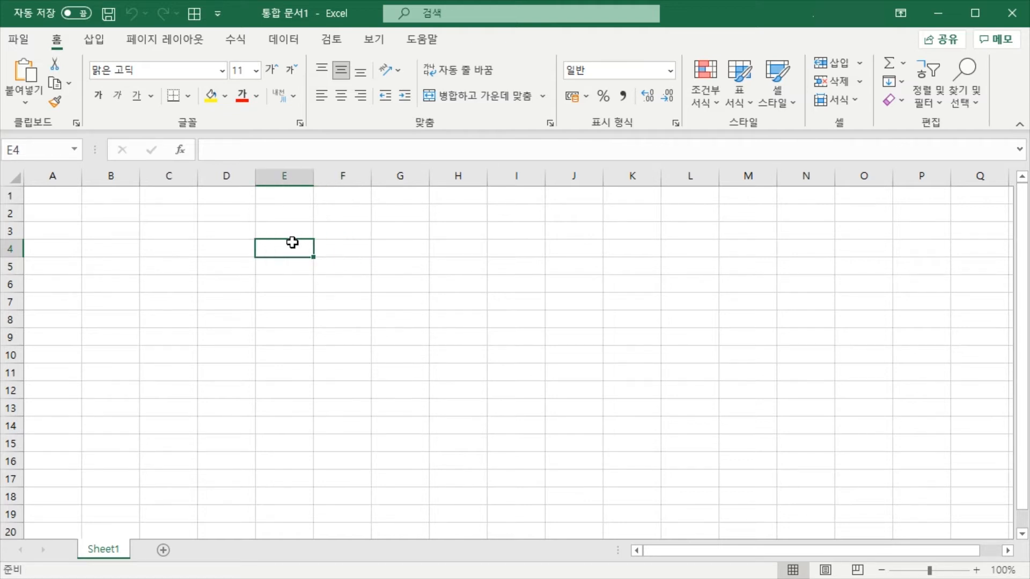
{"action": "left_click", "coordinate": [253, 149]}
{"action": "left_click", "coordinate": [291, 271]}
{"action": "left_click", "coordinate": [283, 247]}
{"action": "left_click", "coordinate": [284, 266]}
{"action": "left_click", "coordinate": [291, 252]}
{"action": "left_click", "coordinate": [286, 267]}
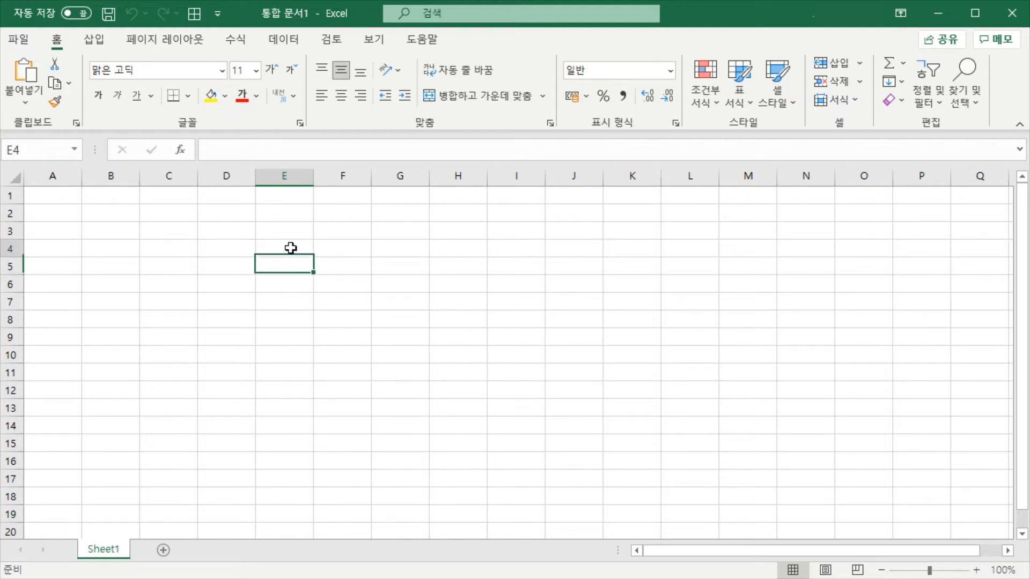
{"action": "left_click", "coordinate": [290, 247]}
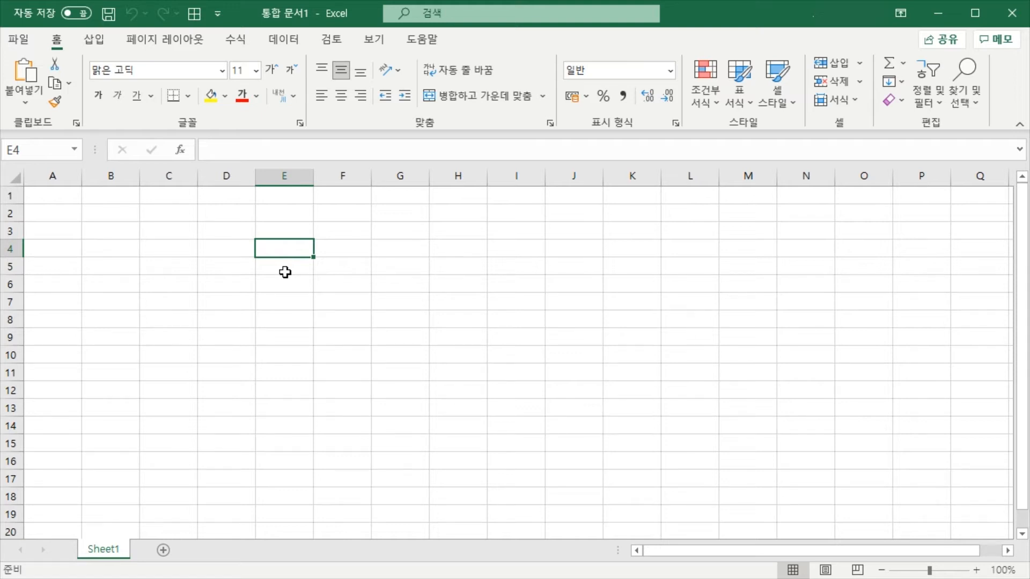
{"action": "left_click", "coordinate": [343, 267]}
{"action": "left_click", "coordinate": [327, 248]}
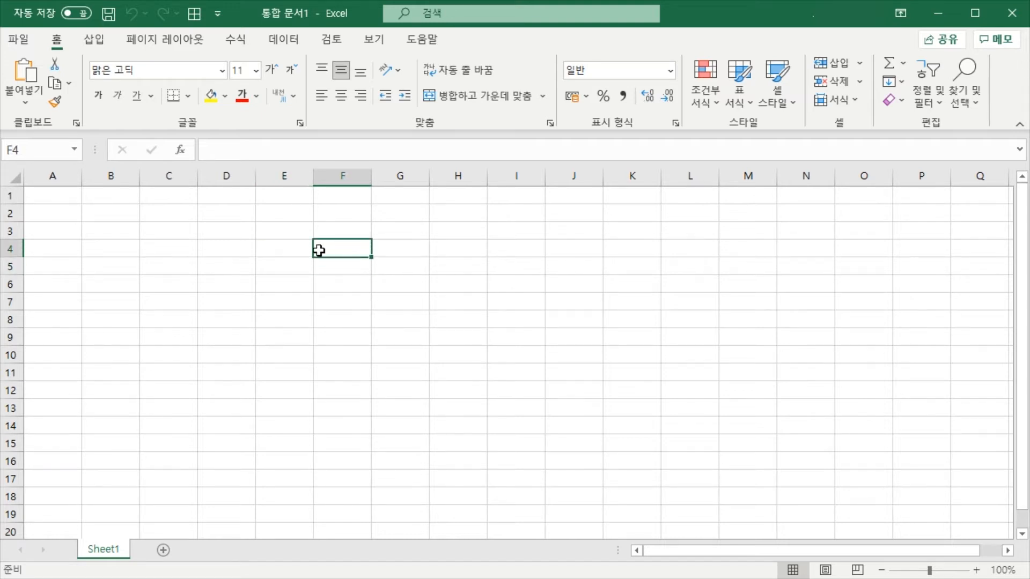
{"action": "left_click", "coordinate": [283, 237]}
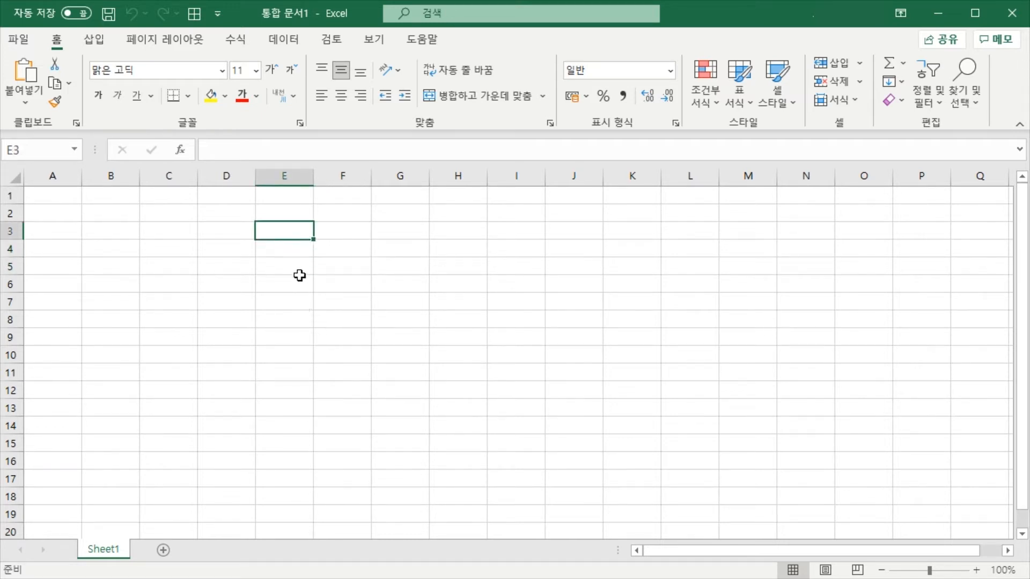
{"action": "left_click", "coordinate": [297, 251]}
{"action": "left_click", "coordinate": [286, 229]}
{"action": "left_click", "coordinate": [282, 247]}
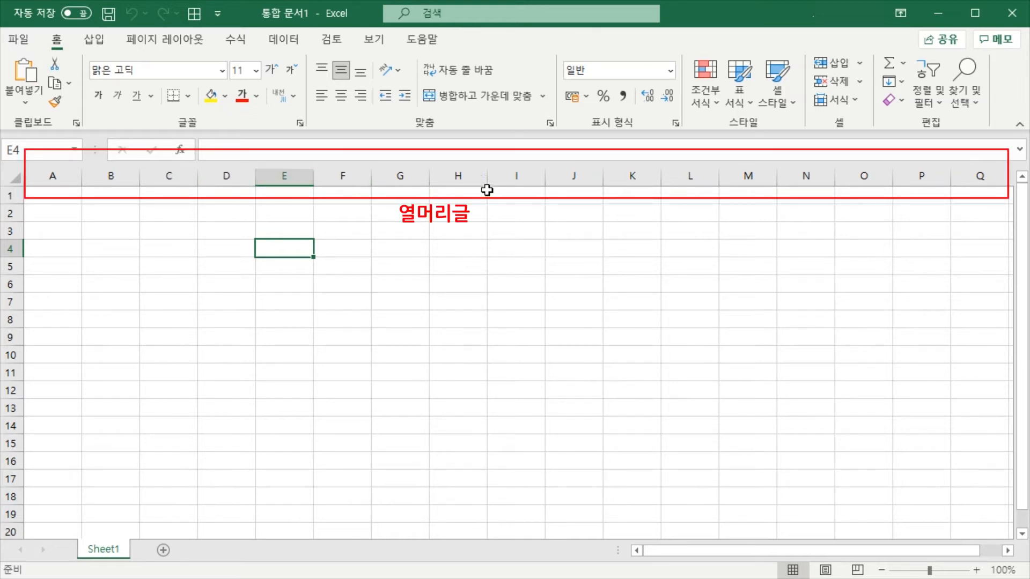
Select cells E3, E5 and G7 in turn to compare their column and row headings, ending on E6
{"action": "left_click", "coordinate": [284, 231]}
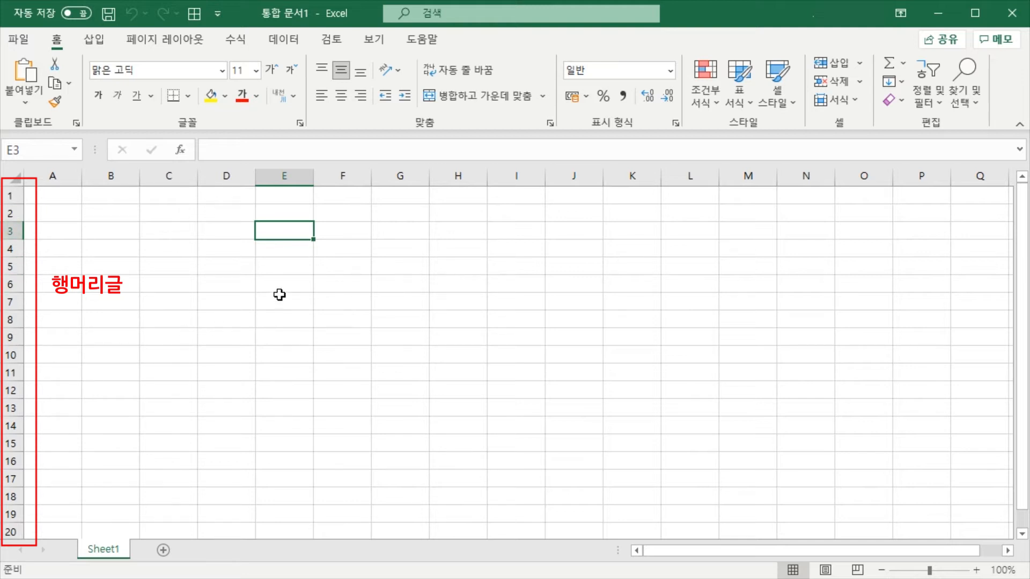
{"action": "left_click", "coordinate": [285, 266]}
{"action": "left_click", "coordinate": [290, 230]}
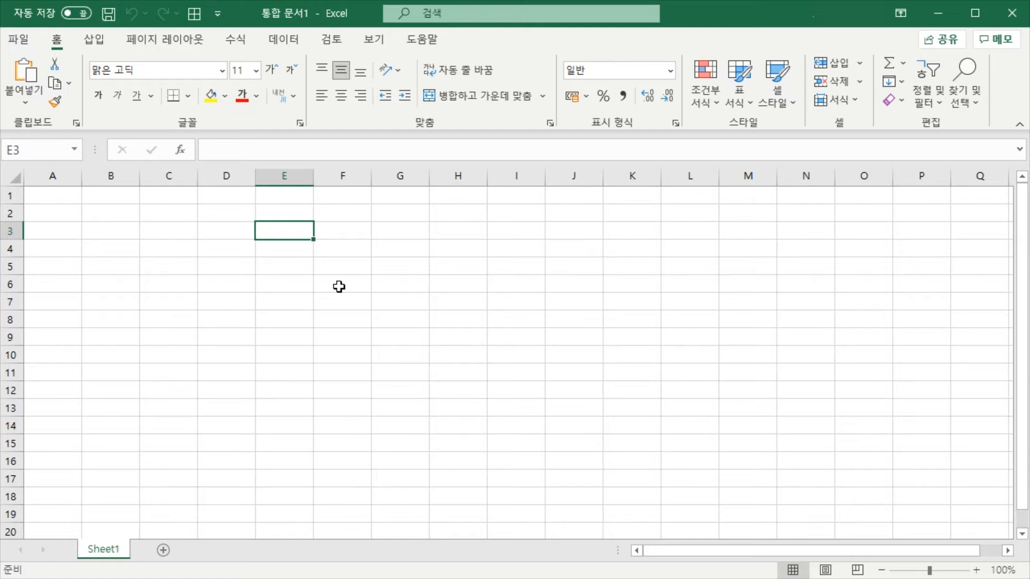
{"action": "left_click", "coordinate": [422, 301]}
{"action": "left_click", "coordinate": [286, 267]}
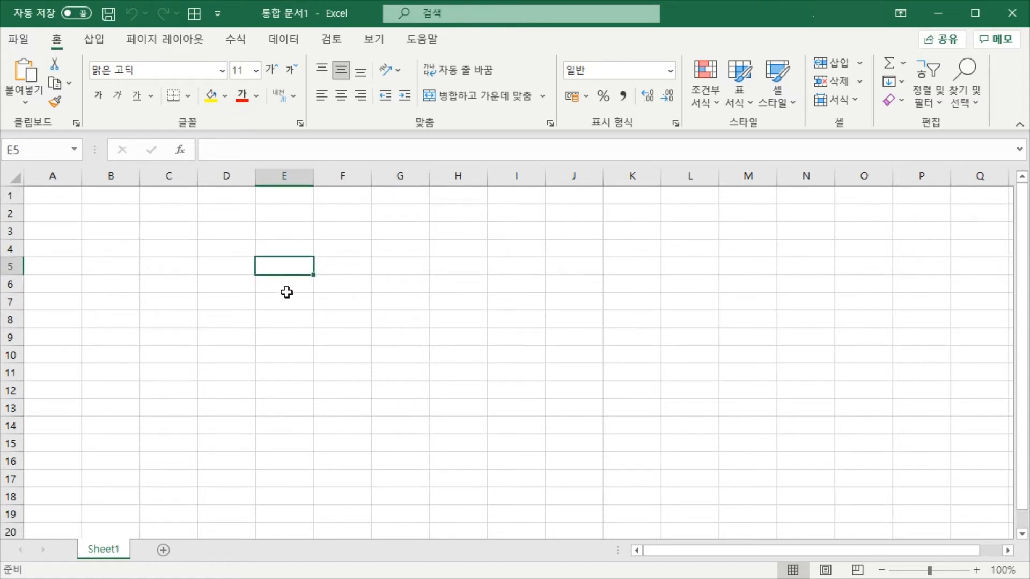
{"action": "left_click", "coordinate": [290, 286]}
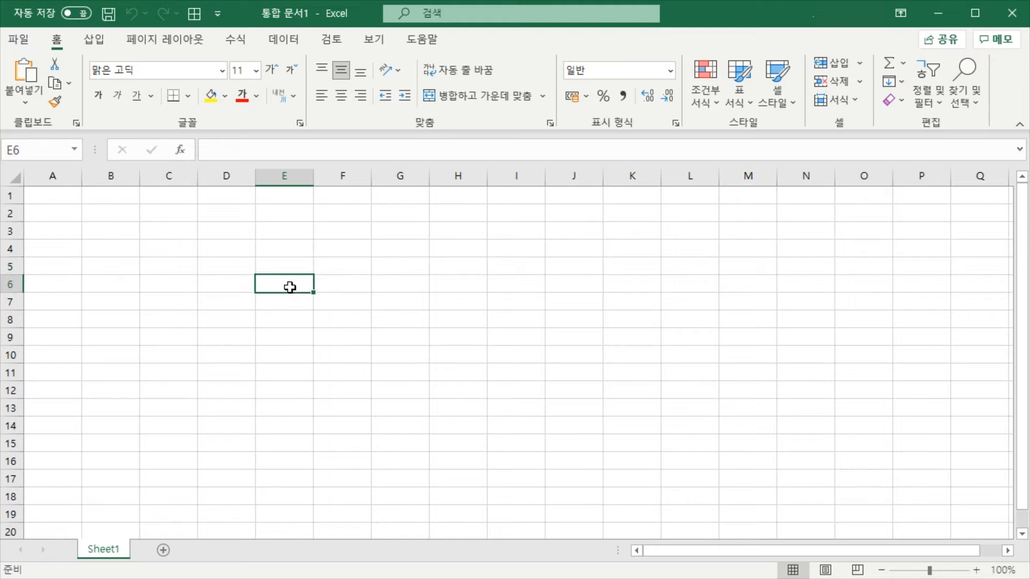
Apply all borders to the range E4:H11, undo the borders and select cell G6
{"action": "left_click_drag", "start_coordinate": [397, 323], "coordinate": [462, 372]}
{"action": "left_click", "coordinate": [186, 102]}
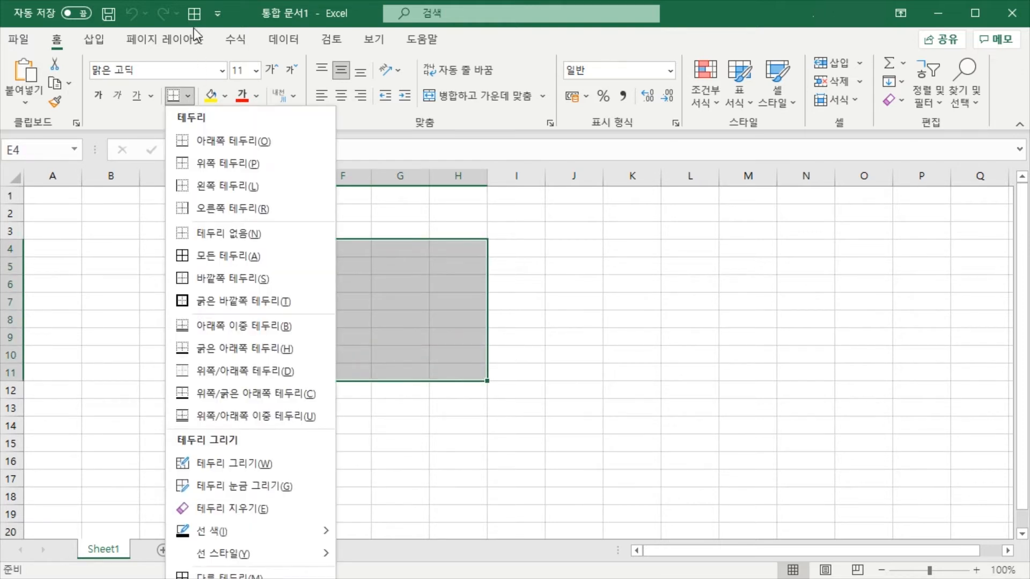
{"action": "left_click", "coordinate": [223, 249]}
{"action": "left_click", "coordinate": [494, 317]}
{"action": "left_click", "coordinate": [388, 303]}
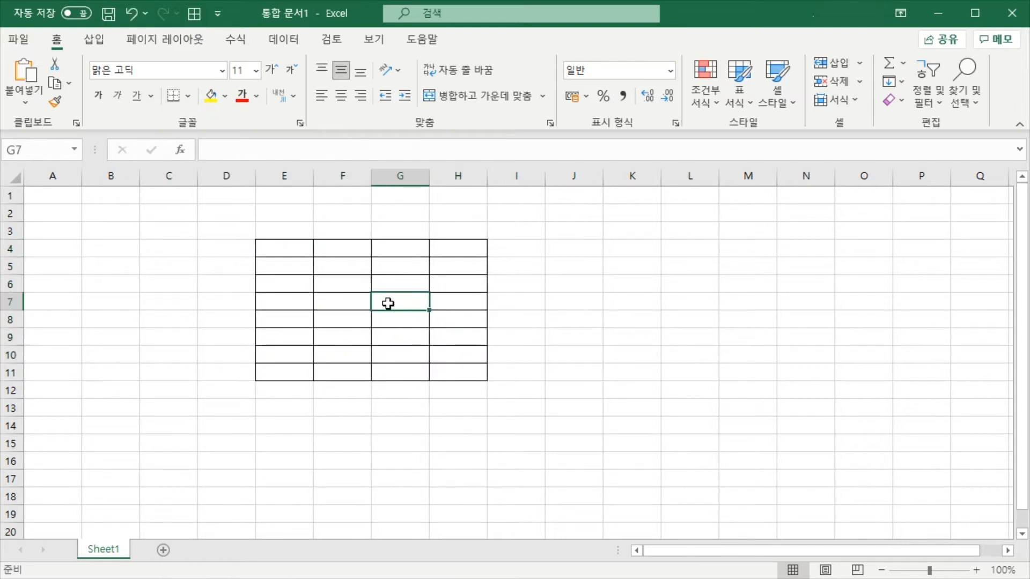
{"action": "key", "text": "ctrl+z"}
{"action": "left_click", "coordinate": [394, 285]}
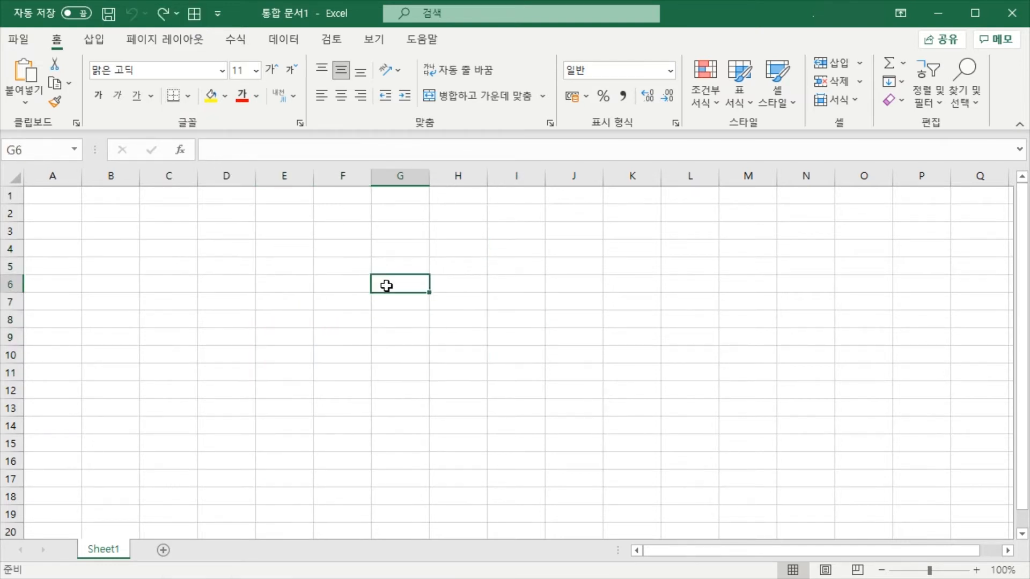
Select neighbouring cells in columns E and F between rows 4 and 6 one at a time, ending on E4
{"action": "left_click", "coordinate": [359, 266]}
{"action": "left_click", "coordinate": [309, 263]}
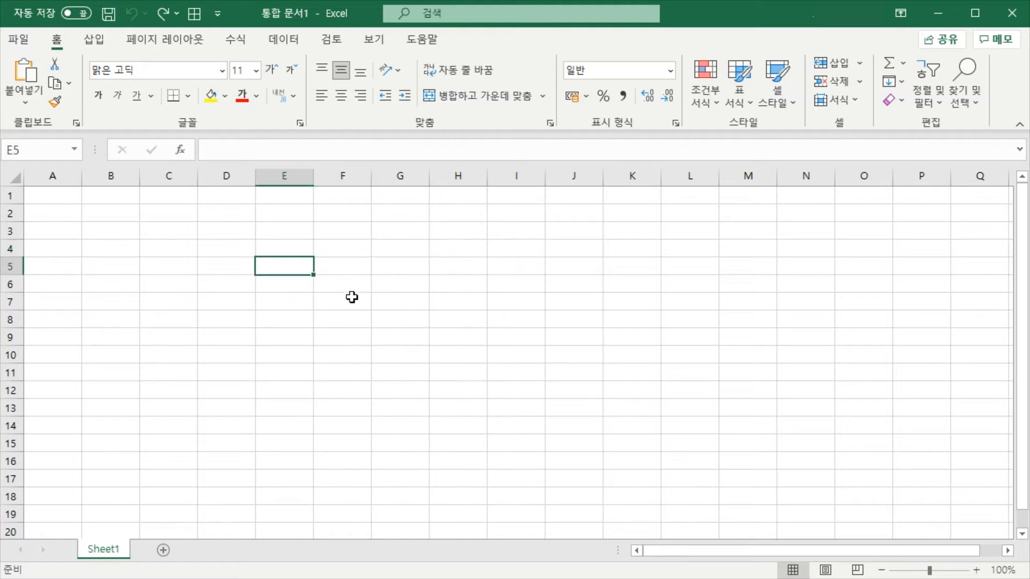
{"action": "left_click", "coordinate": [345, 280]}
{"action": "left_click", "coordinate": [292, 252]}
{"action": "left_click", "coordinate": [337, 250]}
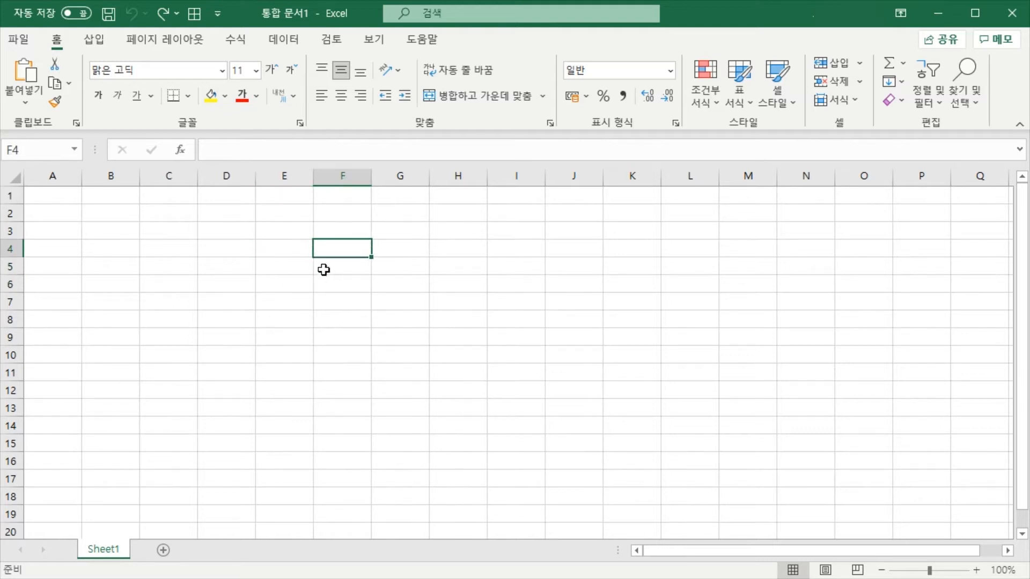
{"action": "left_click", "coordinate": [303, 271]}
{"action": "left_click", "coordinate": [338, 264]}
{"action": "left_click", "coordinate": [339, 252]}
{"action": "left_click", "coordinate": [306, 244]}
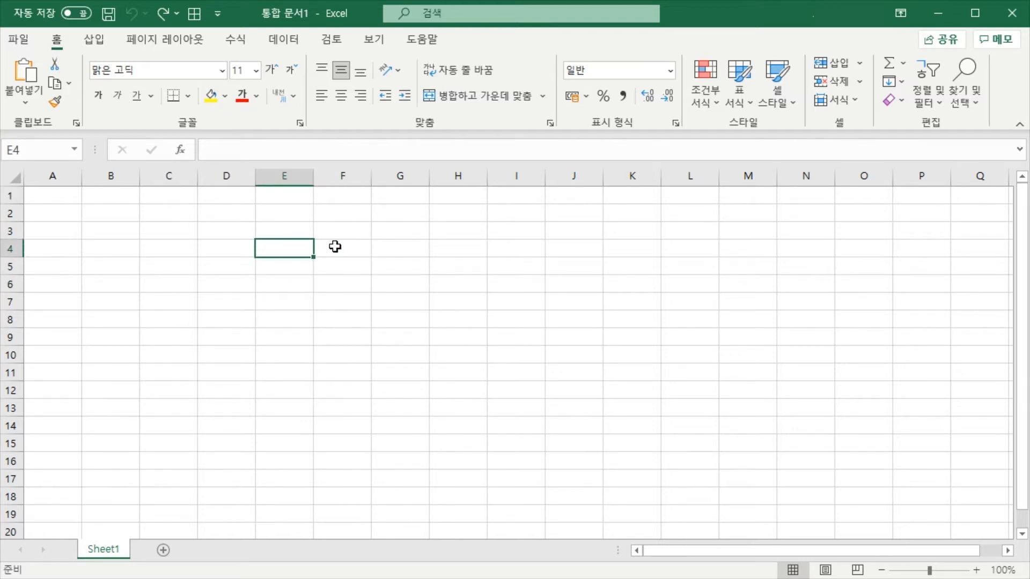
{"action": "left_click", "coordinate": [334, 244]}
{"action": "left_click", "coordinate": [309, 250]}
{"action": "left_click", "coordinate": [327, 247]}
{"action": "left_click", "coordinate": [280, 244]}
Select cells E5, F5, F6 and E6 repeatedly in a circle to point out individual cells, ending on F6
{"action": "left_click", "coordinate": [340, 285]}
{"action": "left_click", "coordinate": [285, 266]}
{"action": "left_click", "coordinate": [344, 262]}
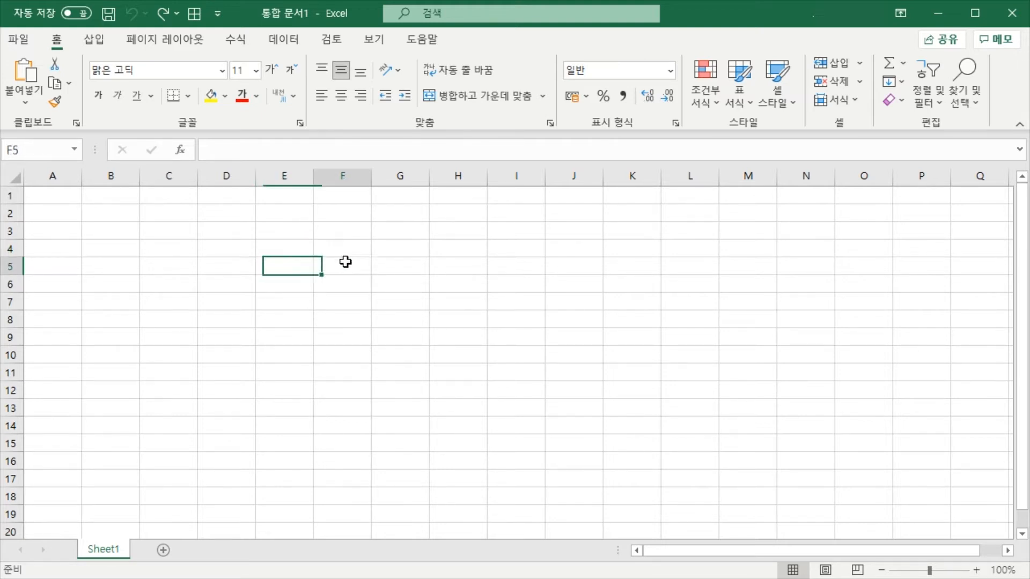
{"action": "left_click", "coordinate": [342, 285]}
{"action": "left_click", "coordinate": [291, 284]}
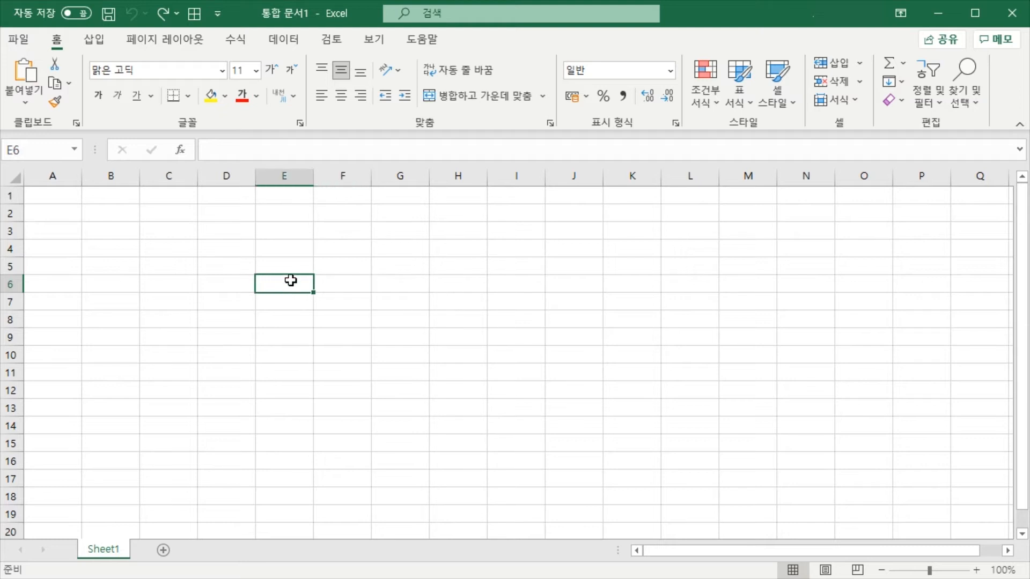
{"action": "left_click", "coordinate": [296, 268]}
{"action": "left_click", "coordinate": [338, 268]}
{"action": "left_click", "coordinate": [339, 287]}
{"action": "left_click", "coordinate": [290, 285]}
{"action": "left_click", "coordinate": [294, 268]}
{"action": "left_click", "coordinate": [346, 268]}
{"action": "left_click", "coordinate": [342, 287]}
{"action": "left_click", "coordinate": [287, 285]}
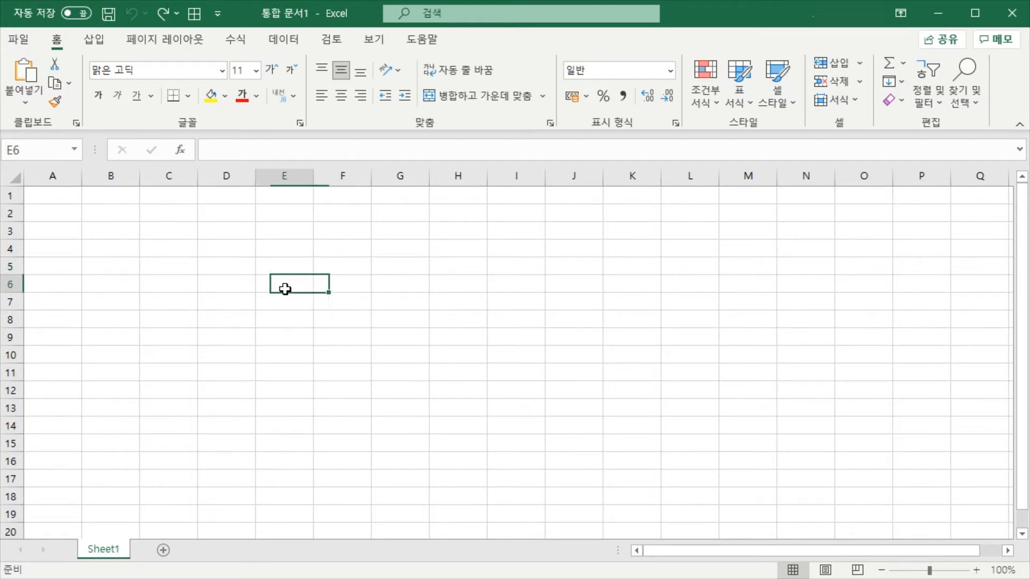
{"action": "left_click", "coordinate": [294, 269]}
{"action": "left_click", "coordinate": [341, 268]}
{"action": "left_click", "coordinate": [341, 285]}
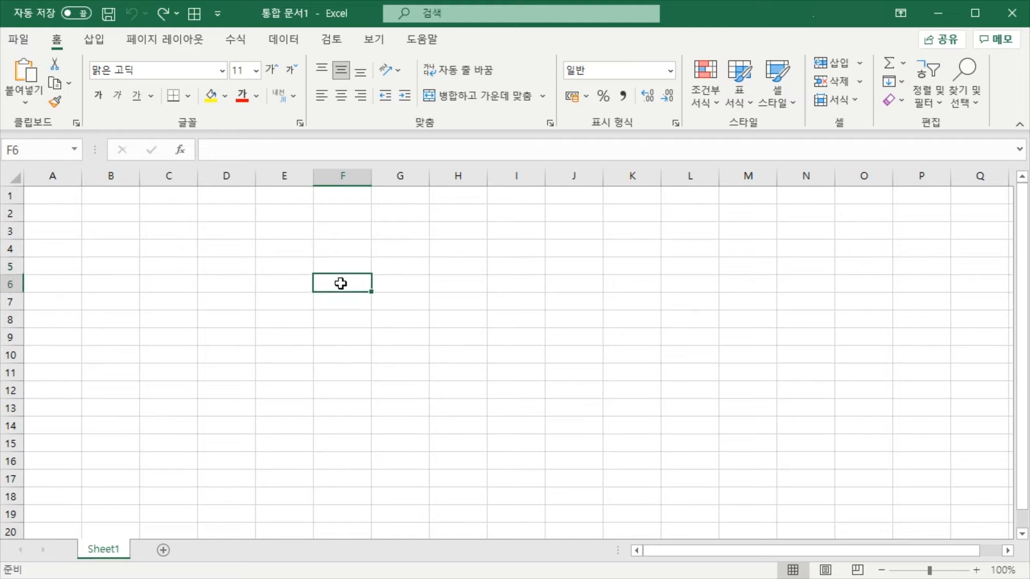
{"action": "left_click", "coordinate": [292, 284]}
{"action": "left_click", "coordinate": [292, 268]}
{"action": "left_click", "coordinate": [337, 268]}
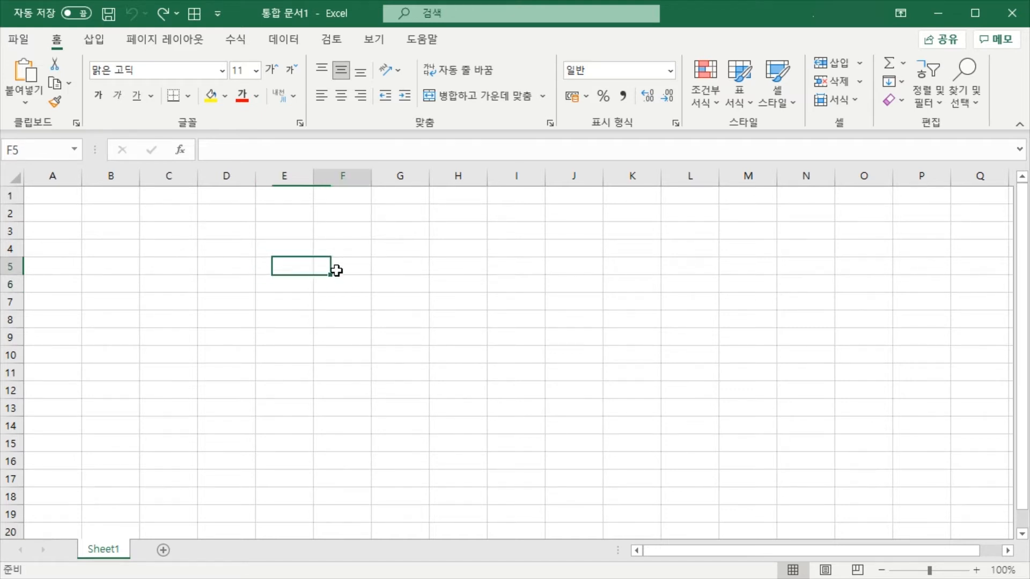
{"action": "left_click", "coordinate": [332, 285]}
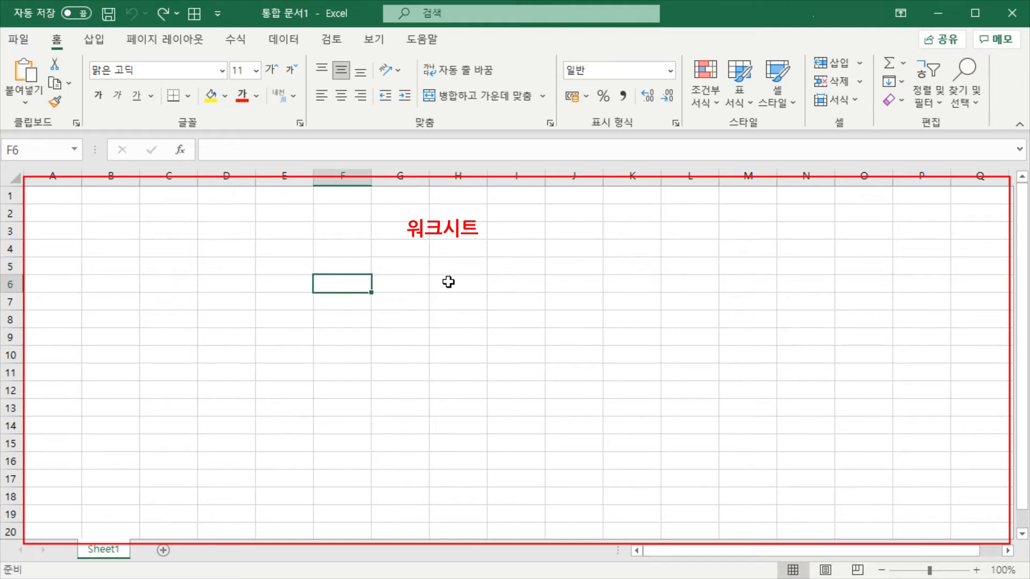
Select cells in columns G and H around row 6 alternately to point out the worksheet area, ending on G6
{"action": "left_click", "coordinate": [462, 281]}
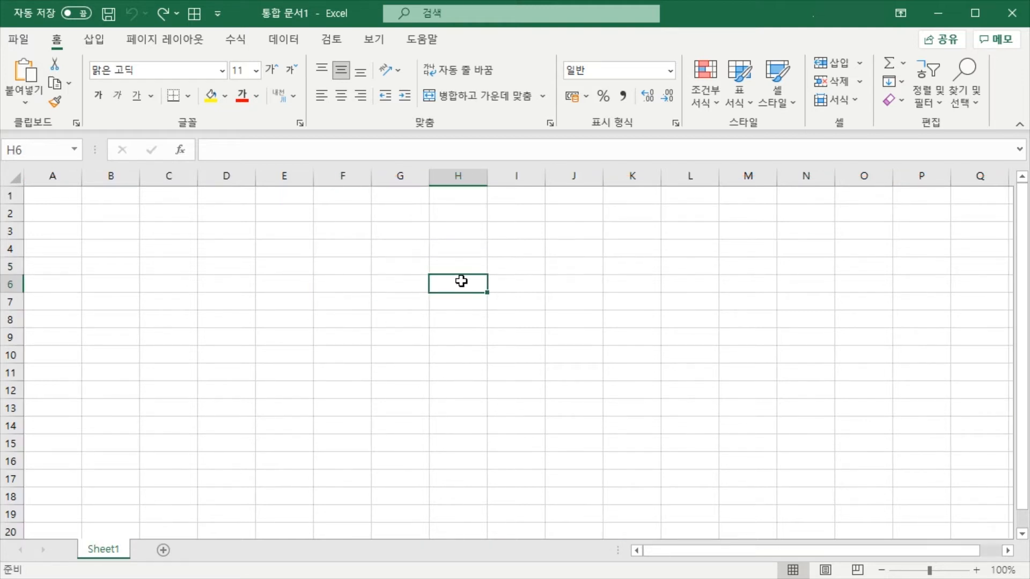
{"action": "left_click", "coordinate": [438, 296]}
{"action": "left_click", "coordinate": [451, 276]}
{"action": "left_click", "coordinate": [414, 289]}
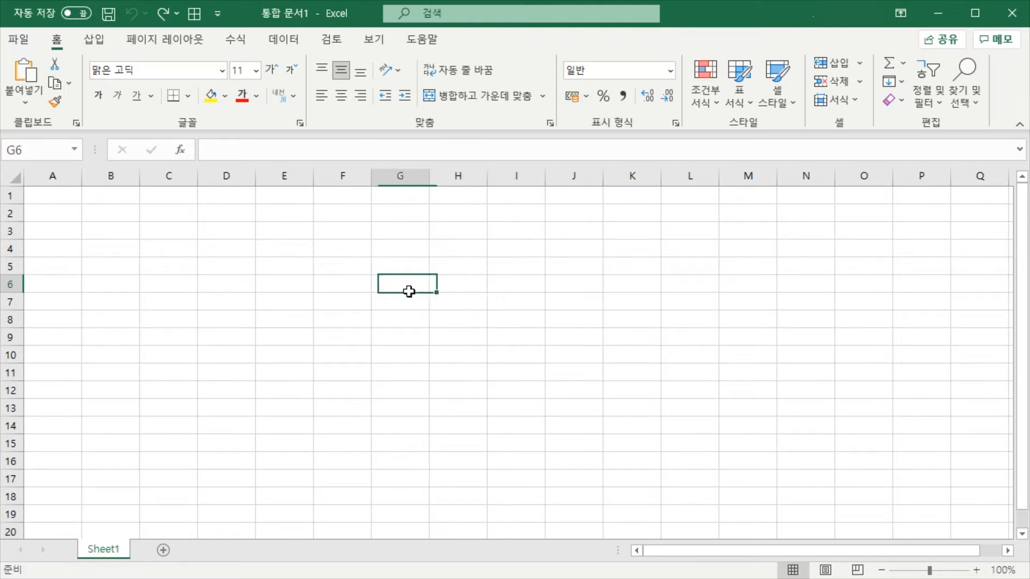
{"action": "left_click", "coordinate": [456, 289]}
{"action": "left_click", "coordinate": [415, 286]}
{"action": "left_click", "coordinate": [452, 273]}
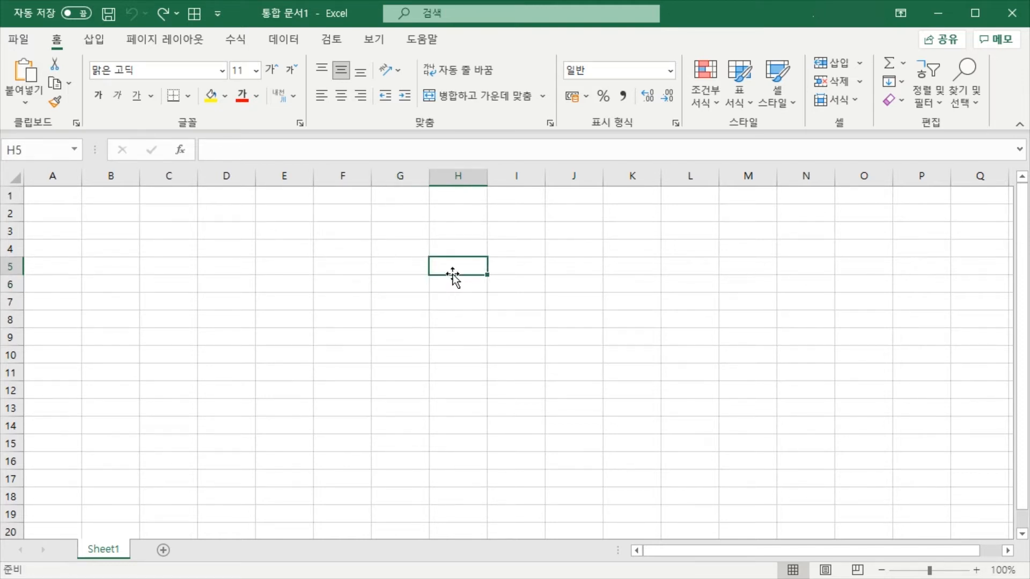
{"action": "left_click", "coordinate": [398, 293]}
{"action": "left_click", "coordinate": [446, 279]}
{"action": "left_click", "coordinate": [408, 290]}
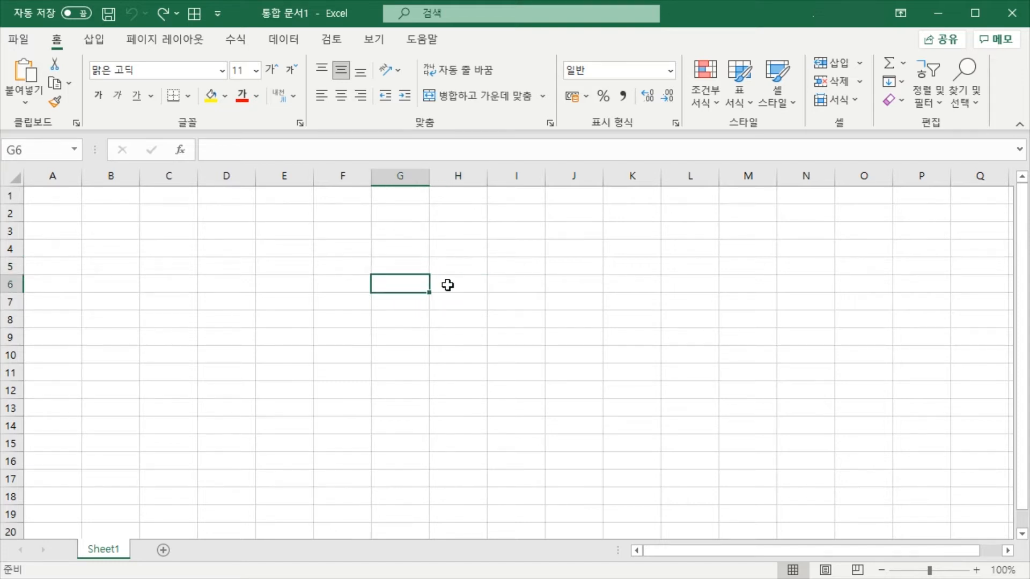
{"action": "left_click", "coordinate": [449, 285]}
{"action": "left_click", "coordinate": [410, 285]}
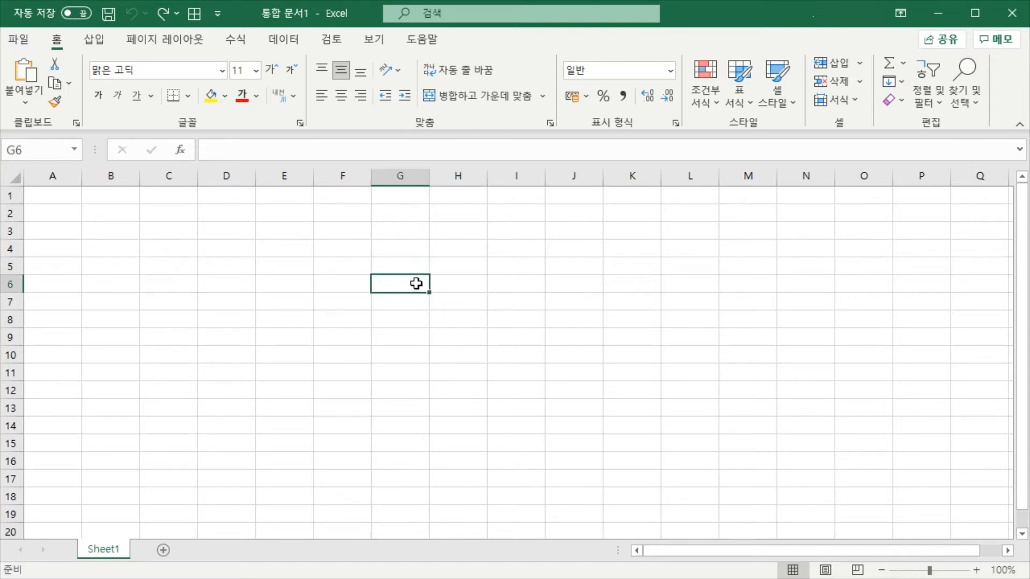
Add two worksheets after Sheet1, and delete Sheet3 and Sheet2 again
{"action": "left_click", "coordinate": [162, 550]}
{"action": "left_click", "coordinate": [216, 551]}
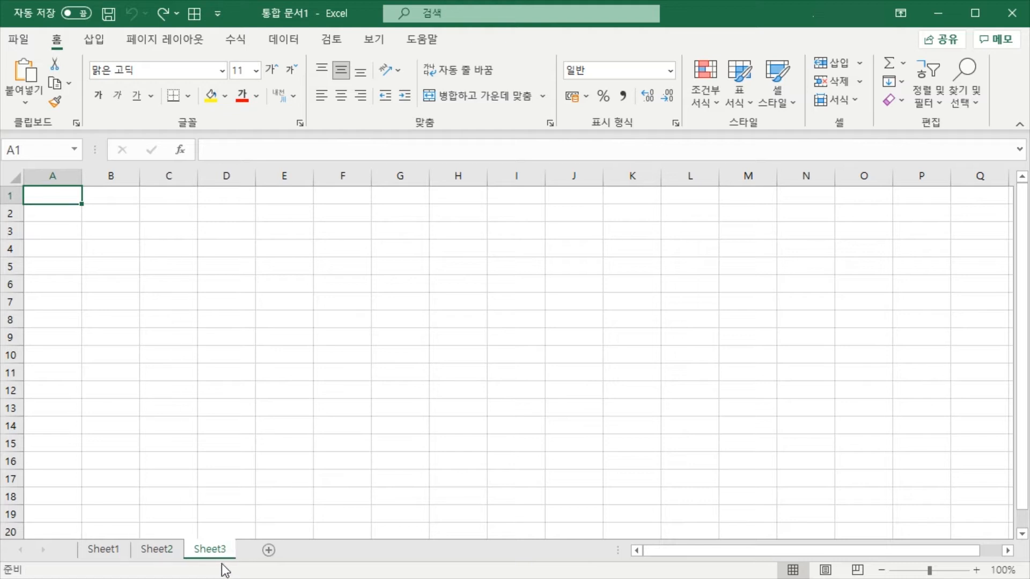
{"action": "right_click", "coordinate": [217, 552]}
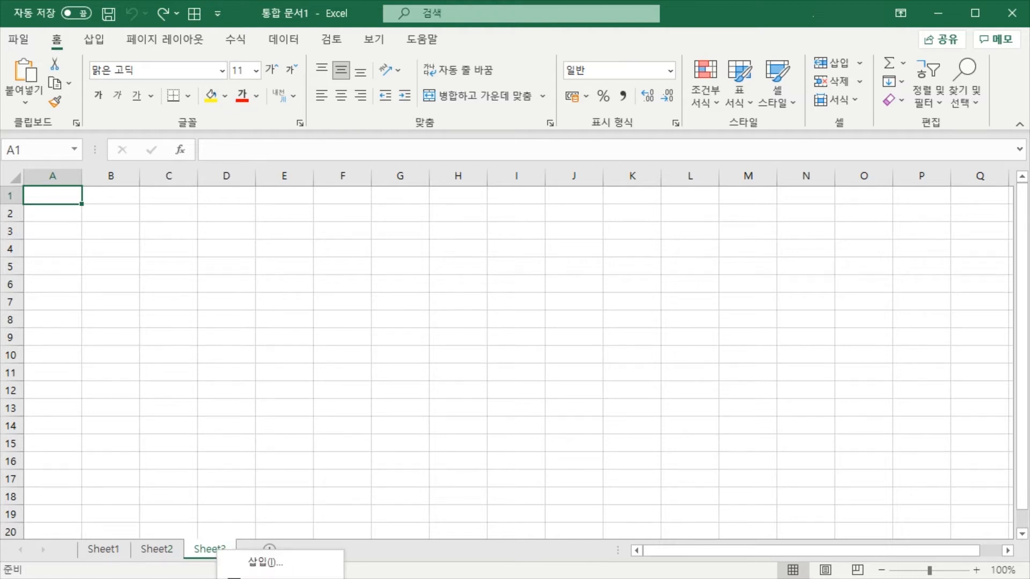
{"action": "left_click", "coordinate": [252, 578]}
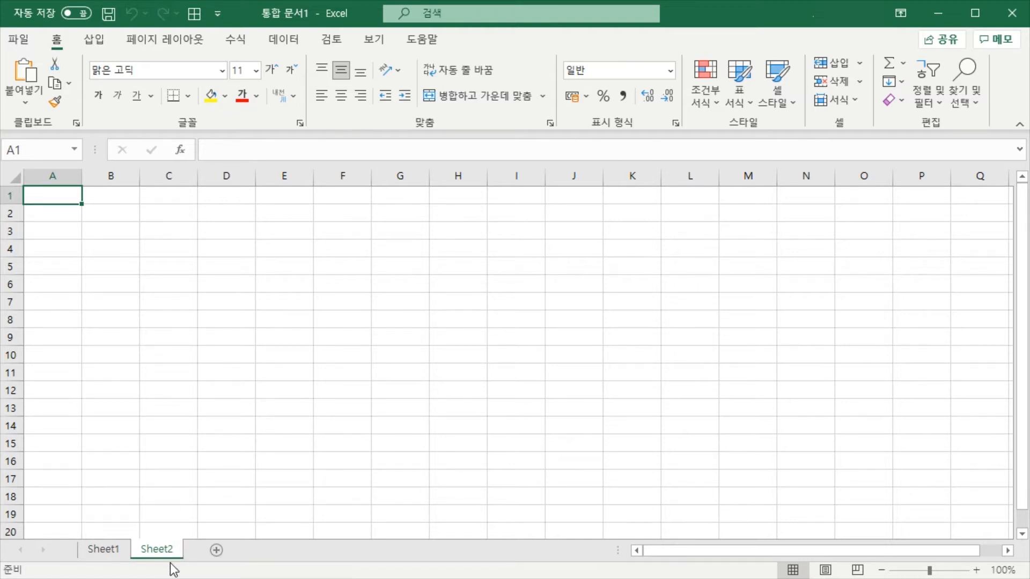
{"action": "right_click", "coordinate": [165, 552]}
{"action": "left_click", "coordinate": [203, 578]}
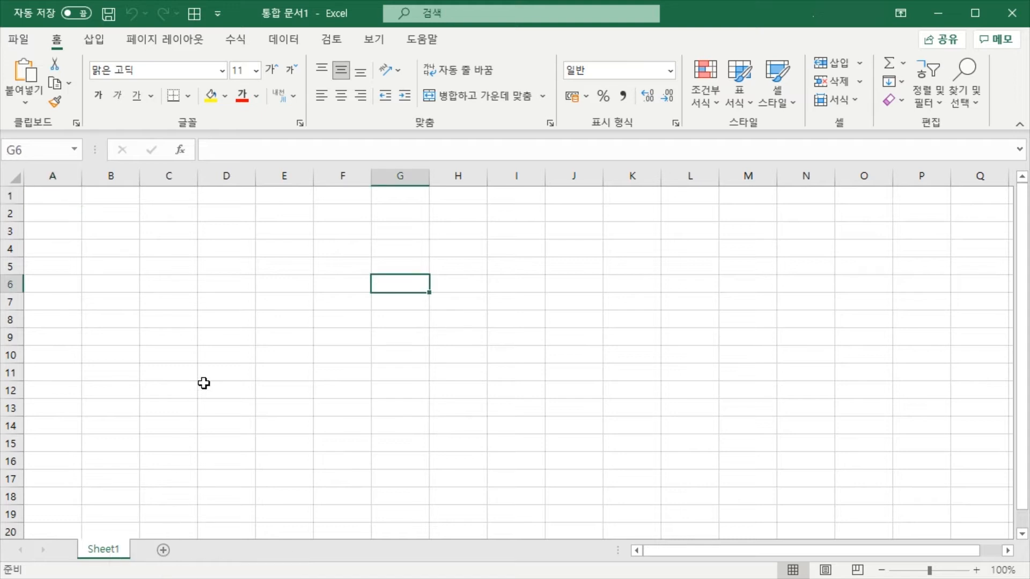
Select single cells across Sheet1, including D12, F4, F5 and G7, ending on N13
{"action": "left_click", "coordinate": [204, 384]}
{"action": "left_click", "coordinate": [320, 291]}
{"action": "left_click", "coordinate": [309, 296]}
{"action": "left_click", "coordinate": [369, 254]}
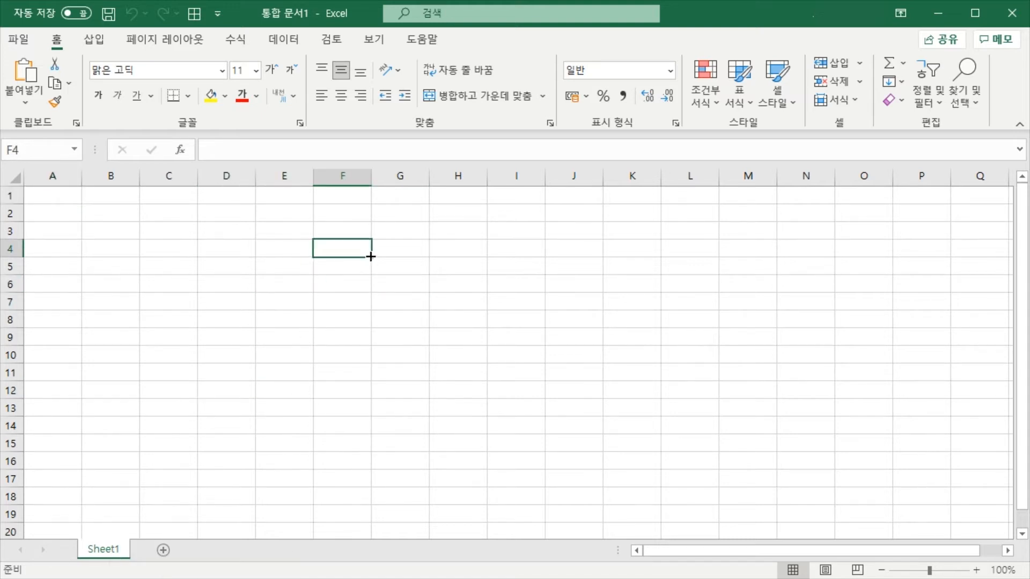
{"action": "left_click", "coordinate": [358, 265]}
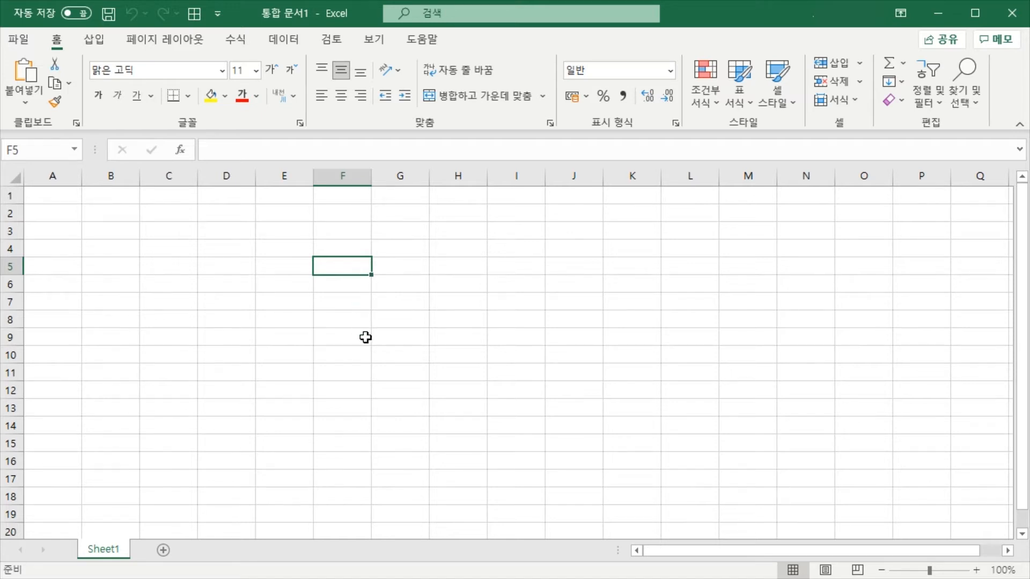
{"action": "left_click", "coordinate": [378, 322]}
{"action": "left_click", "coordinate": [327, 295]}
{"action": "left_click", "coordinate": [417, 300]}
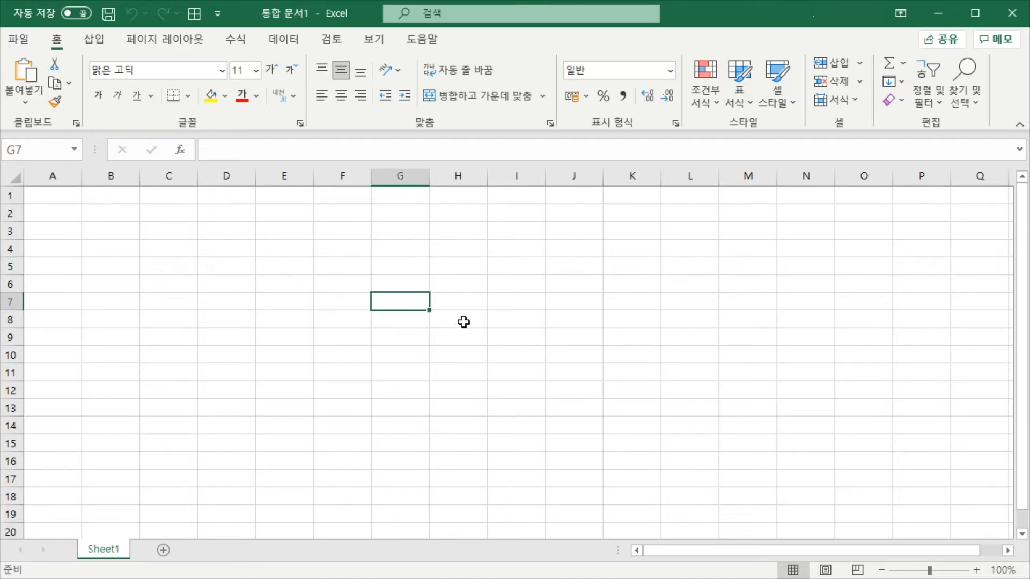
{"action": "left_click", "coordinate": [801, 411]}
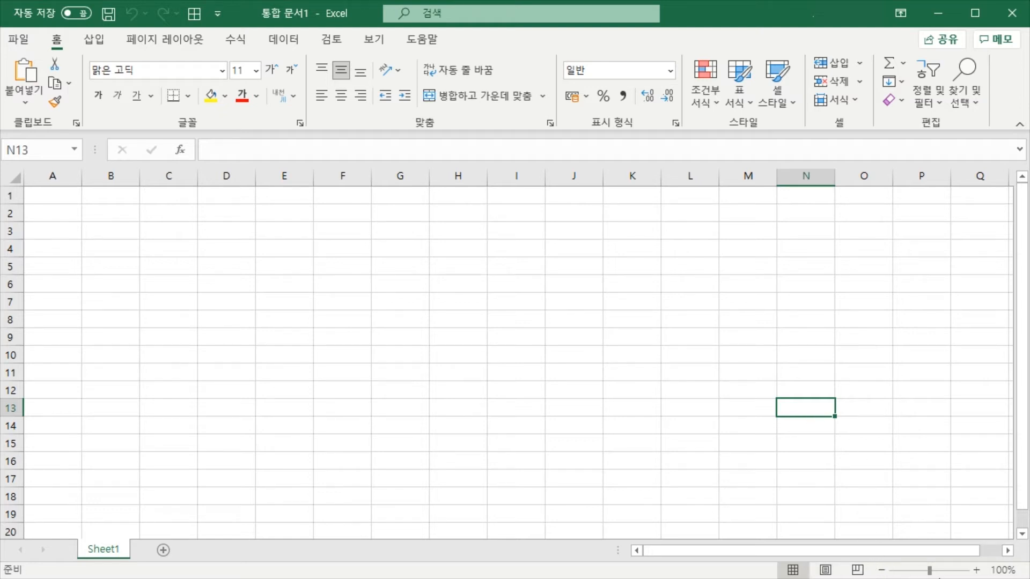
Zoom the worksheet in by three increments and back out to 100%
{"action": "left_click", "coordinate": [977, 570]}
{"action": "left_click", "coordinate": [976, 570]}
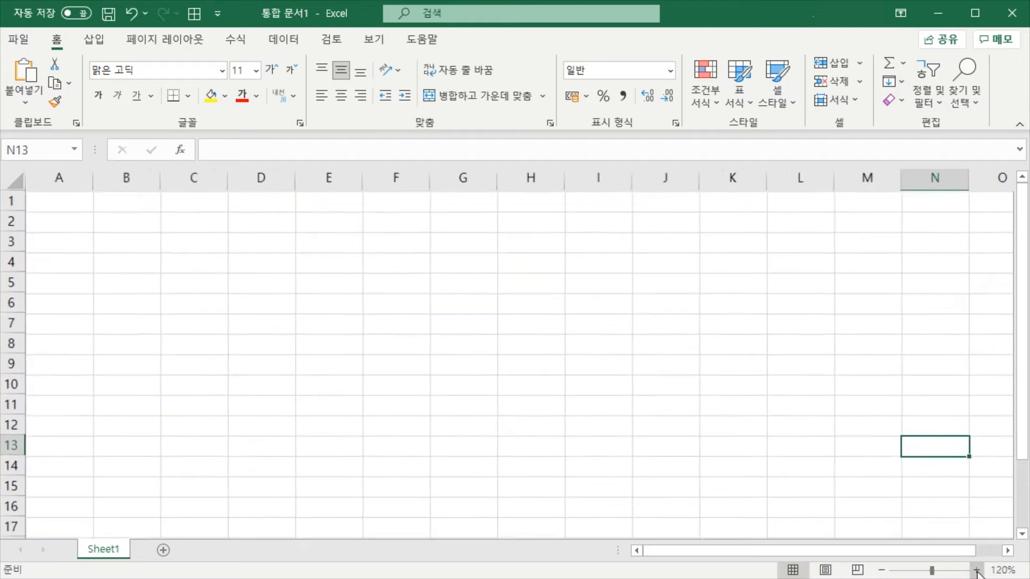
{"action": "left_click", "coordinate": [977, 570]}
{"action": "left_click", "coordinate": [881, 571]}
{"action": "left_click", "coordinate": [881, 571]}
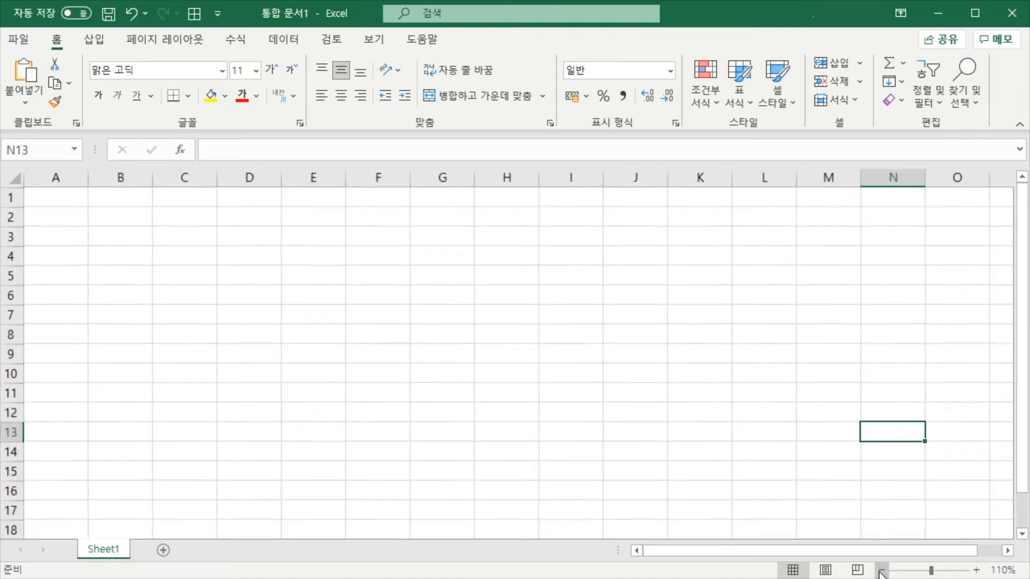
{"action": "left_click", "coordinate": [881, 571]}
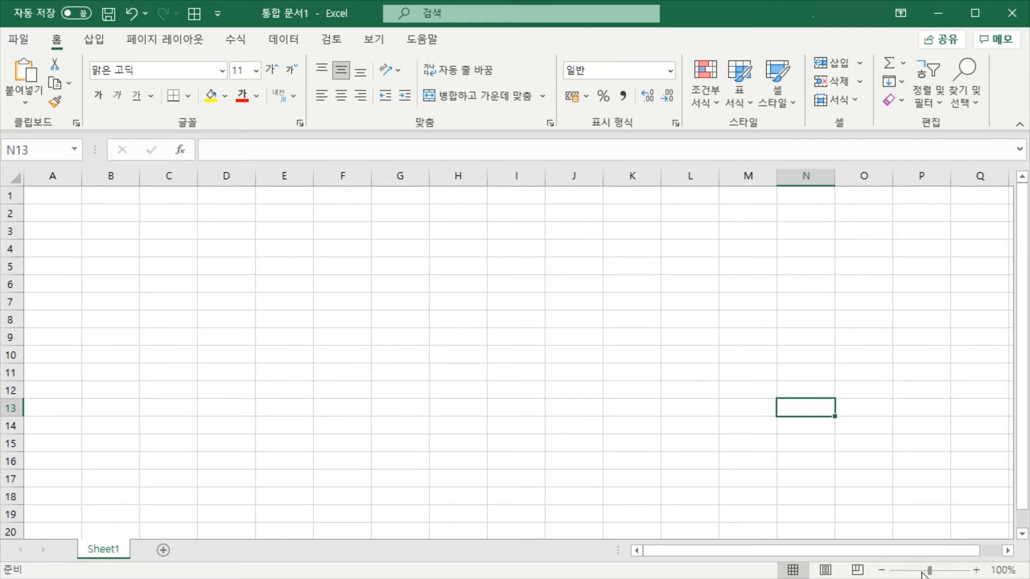
Enlarge the worksheet zoom to 172%, reduce it below 100% and return it to 100%
{"action": "left_click_drag", "start_coordinate": [930, 573], "coordinate": [938, 573]}
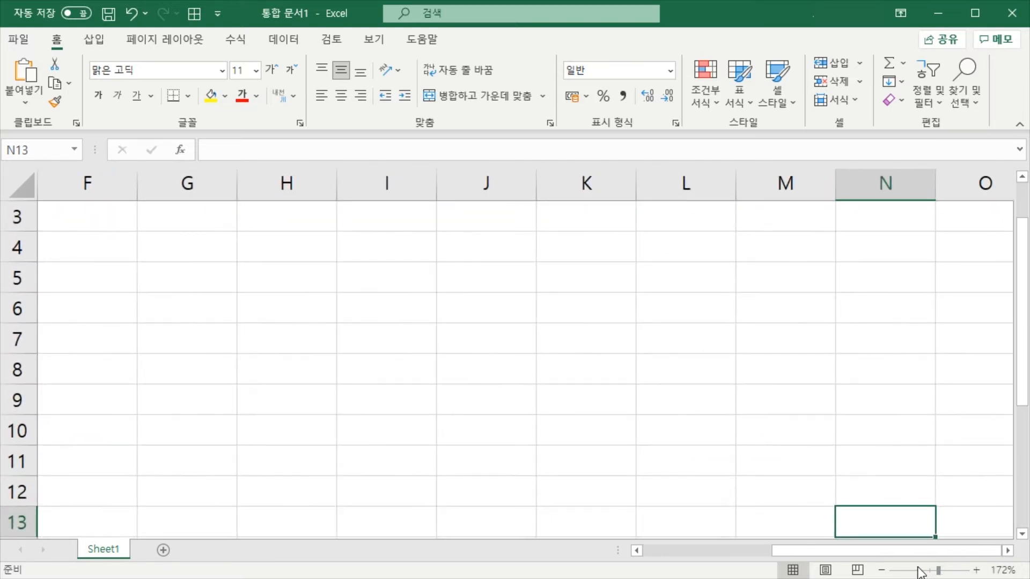
{"action": "left_click", "coordinate": [919, 571]}
{"action": "left_click", "coordinate": [976, 571]}
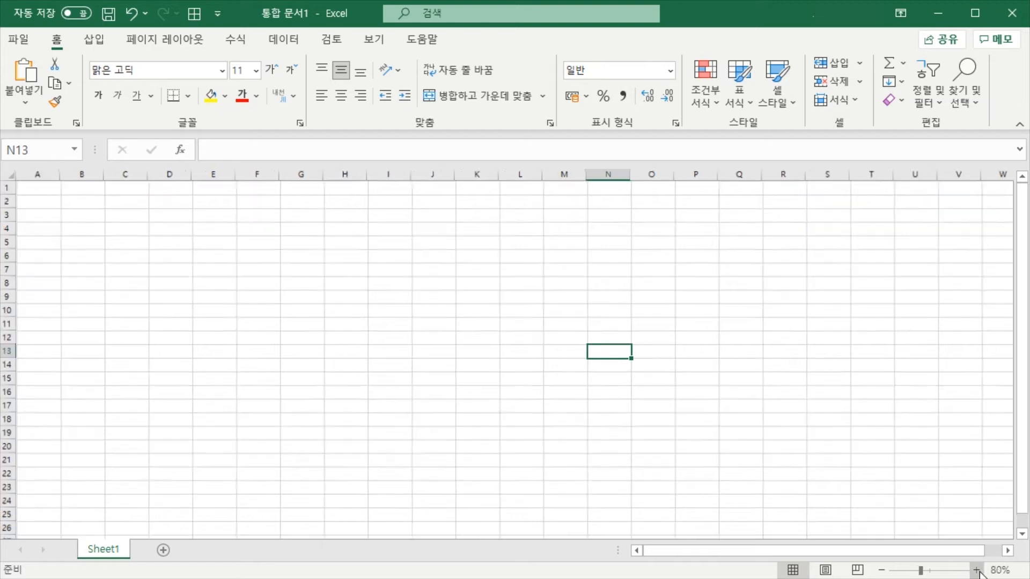
{"action": "left_click", "coordinate": [976, 571]}
{"action": "left_click", "coordinate": [976, 570]}
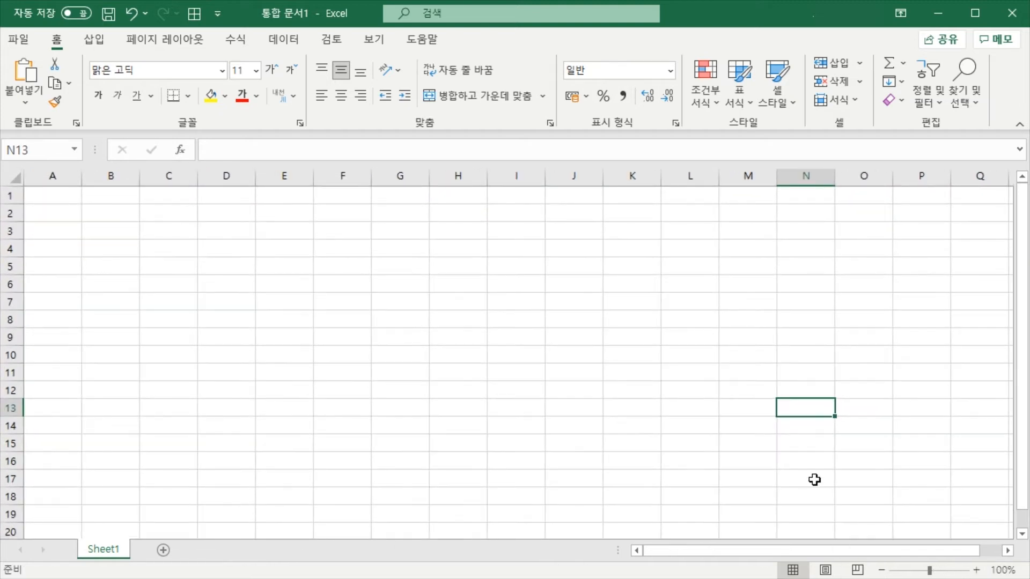
Select cells K10 and L9 in turn, ending on G5
{"action": "left_click", "coordinate": [646, 354]}
{"action": "left_click", "coordinate": [665, 340]}
{"action": "left_click", "coordinate": [402, 269]}
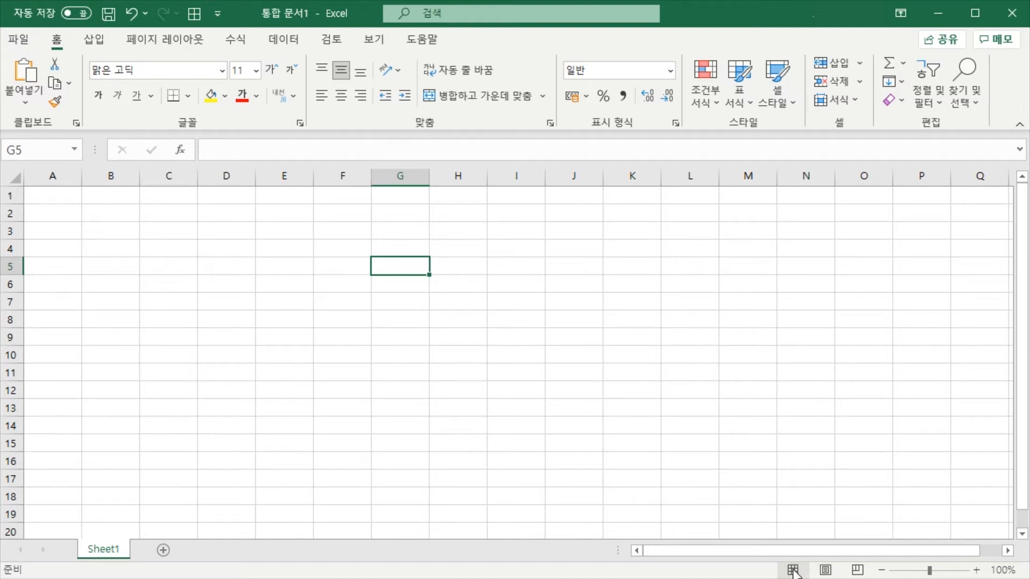
Select cell M11, preview the sheet in Page Layout view and Page Break Preview, and return to Normal view
{"action": "left_click", "coordinate": [596, 285]}
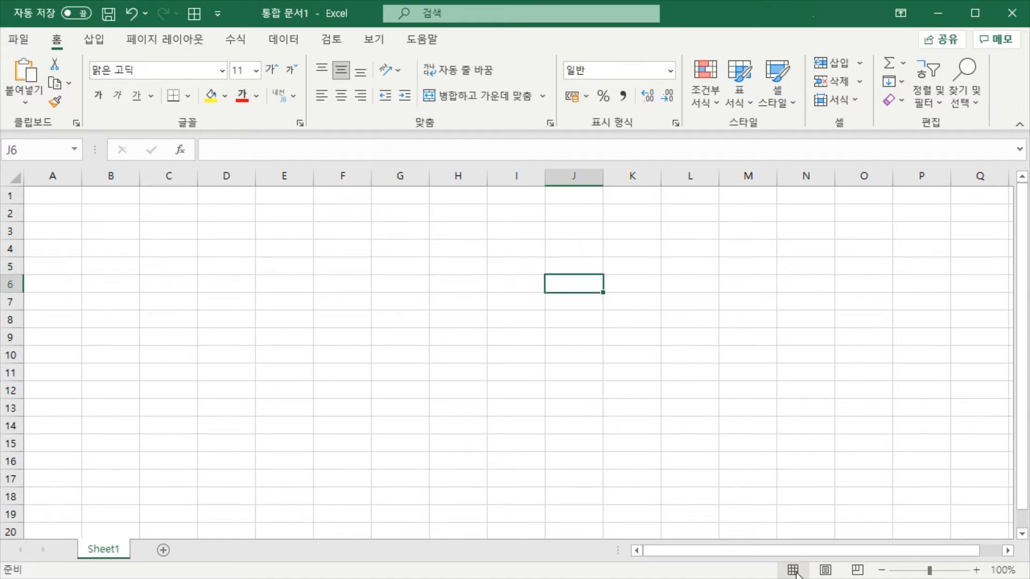
{"action": "left_click", "coordinate": [751, 372]}
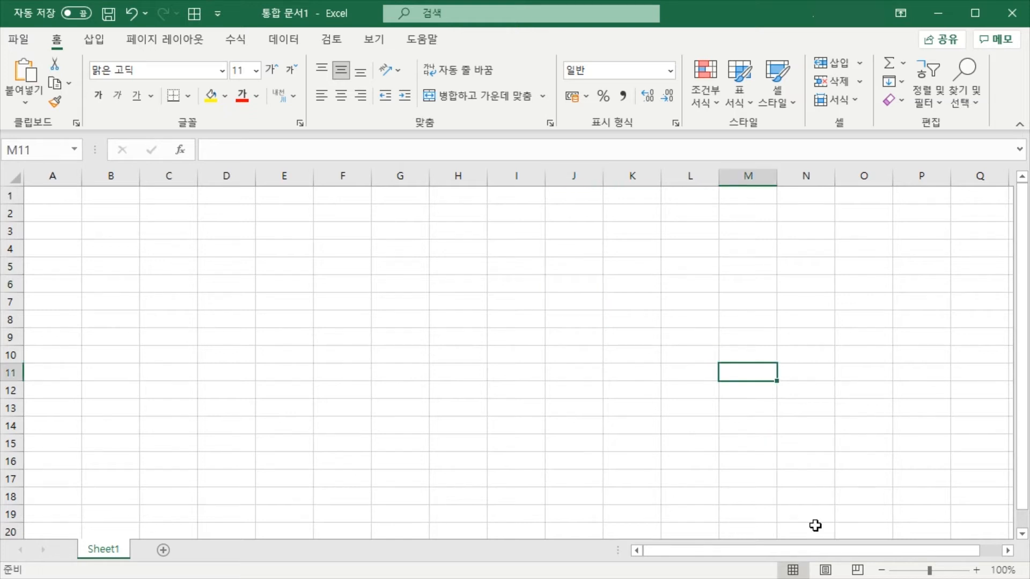
{"action": "left_click", "coordinate": [826, 571]}
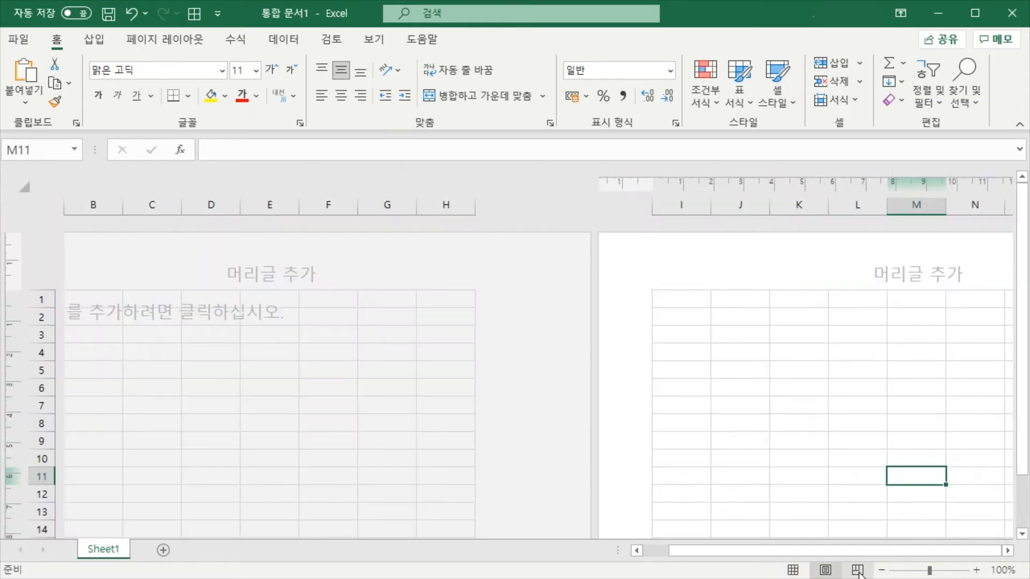
{"action": "left_click", "coordinate": [857, 570]}
{"action": "left_click", "coordinate": [825, 570]}
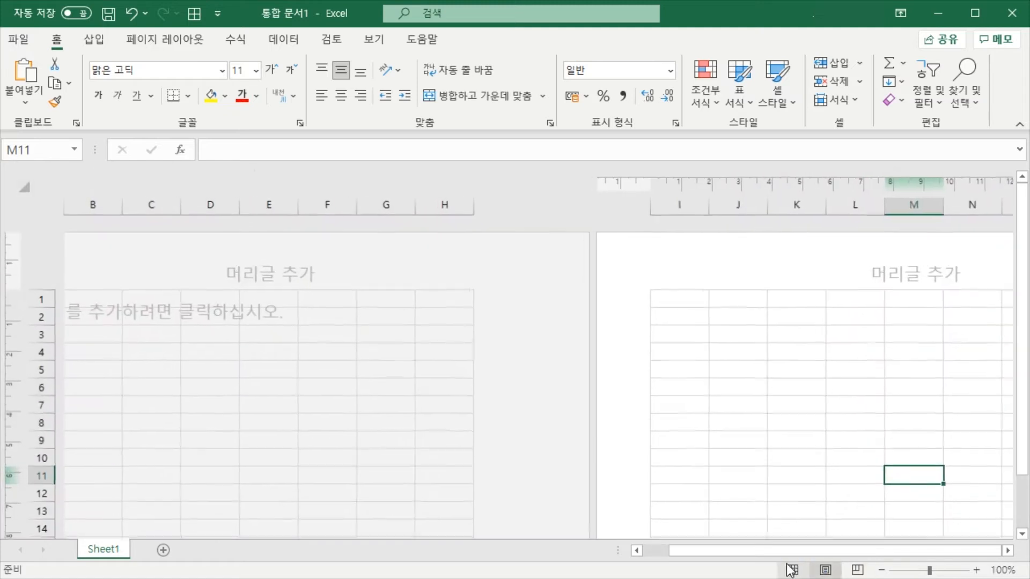
{"action": "left_click", "coordinate": [792, 570]}
{"action": "left_click", "coordinate": [387, 282]}
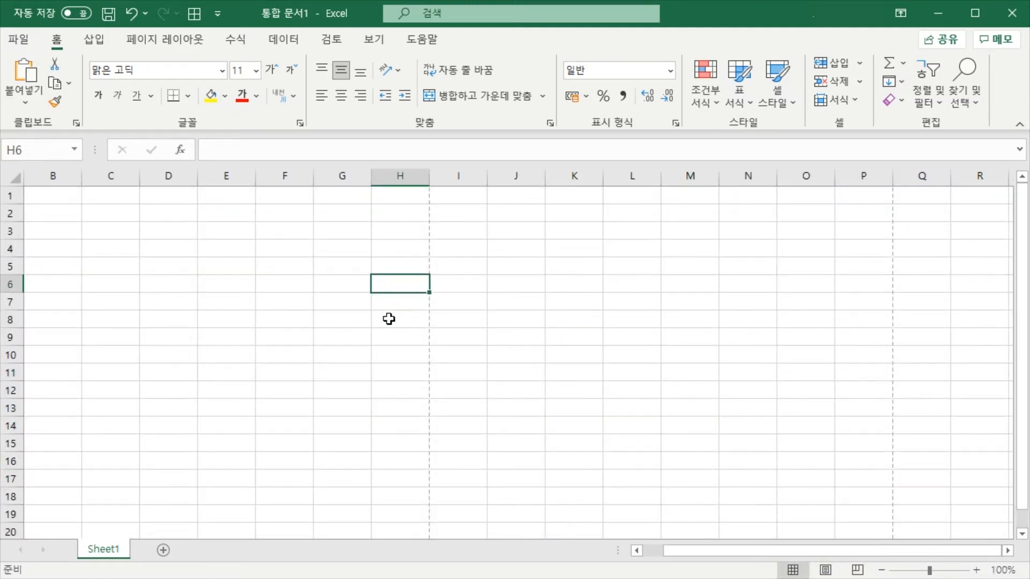
{"action": "left_click", "coordinate": [250, 245]}
{"action": "left_click", "coordinate": [422, 272]}
{"action": "left_click", "coordinate": [347, 264]}
{"action": "left_click", "coordinate": [476, 289]}
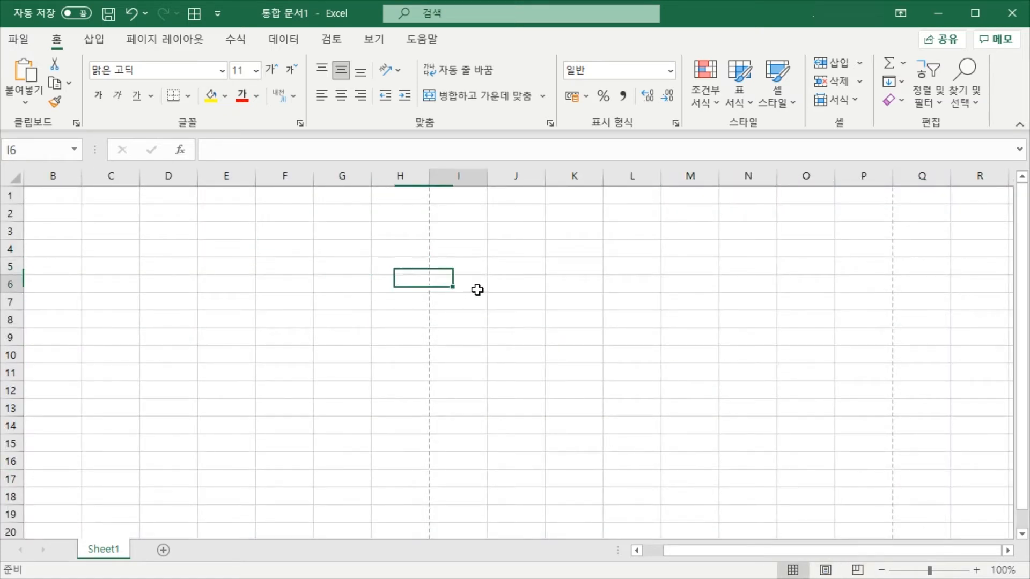
{"action": "left_click", "coordinate": [347, 282]}
{"action": "left_click", "coordinate": [476, 285]}
{"action": "left_click", "coordinate": [355, 307]}
{"action": "left_click", "coordinate": [474, 306]}
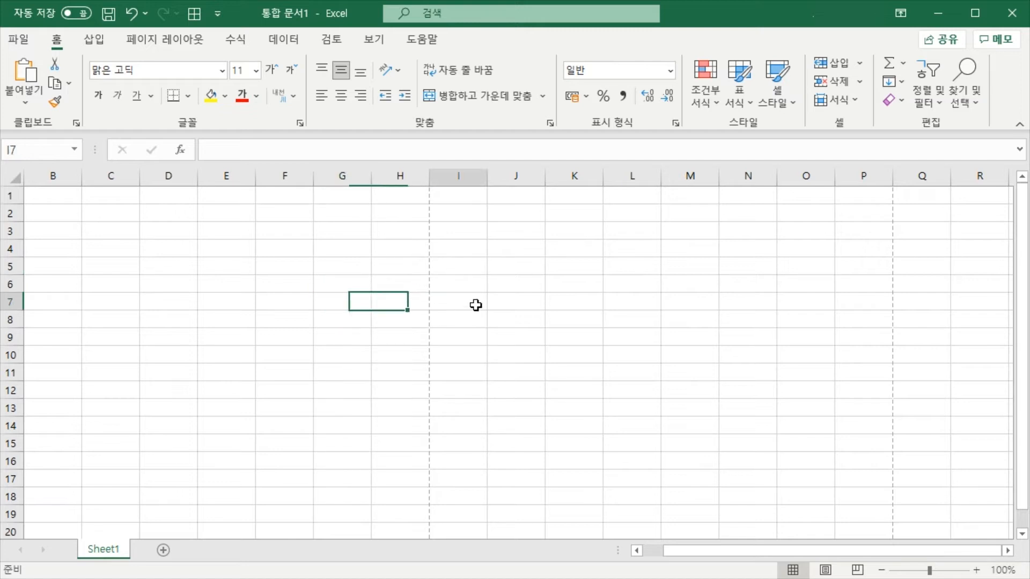
{"action": "left_click", "coordinate": [329, 269]}
{"action": "left_click", "coordinate": [461, 305]}
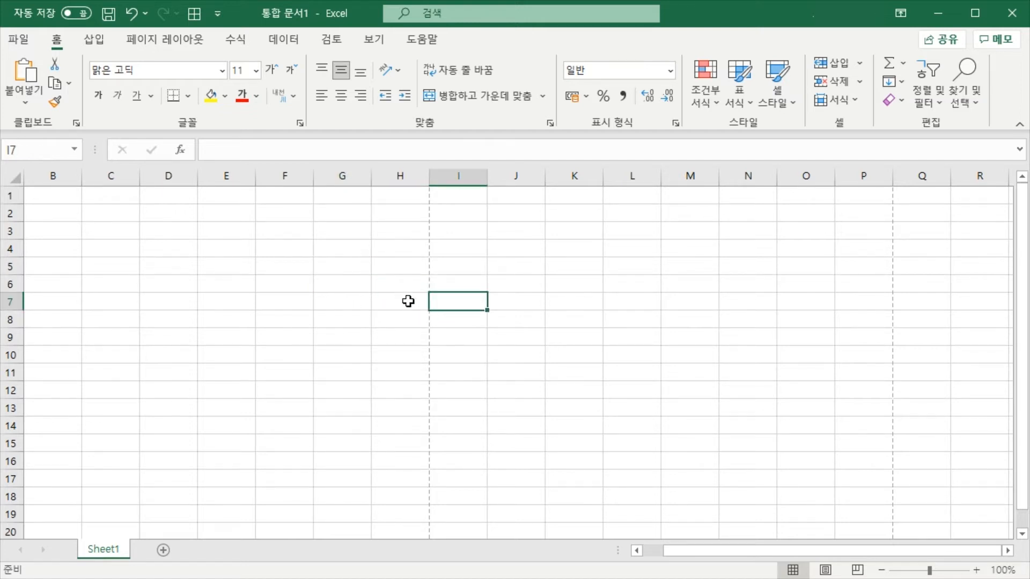
{"action": "left_click", "coordinate": [408, 301]}
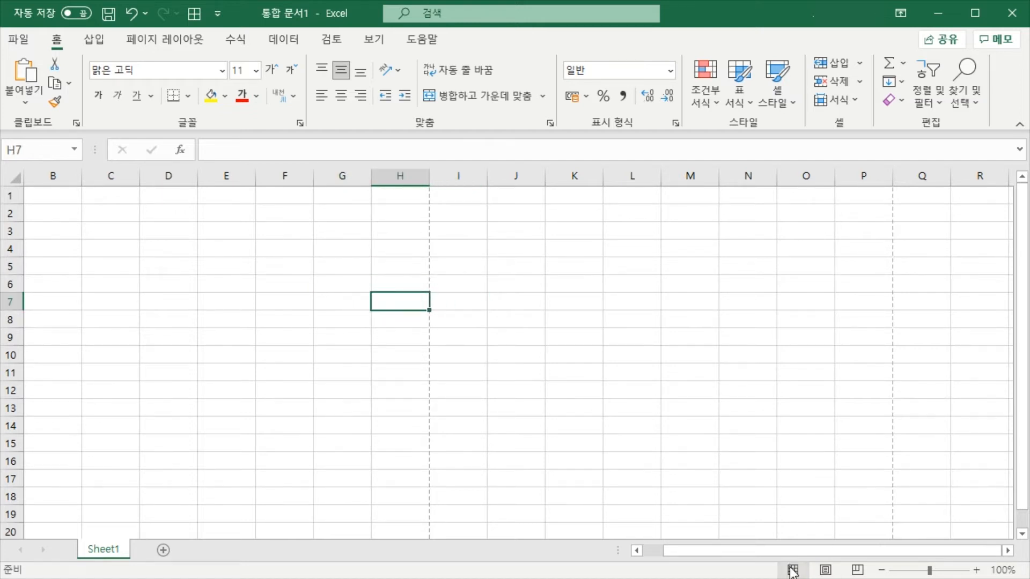
{"action": "left_click", "coordinate": [646, 338]}
{"action": "left_click", "coordinate": [558, 287]}
{"action": "left_click", "coordinate": [651, 317]}
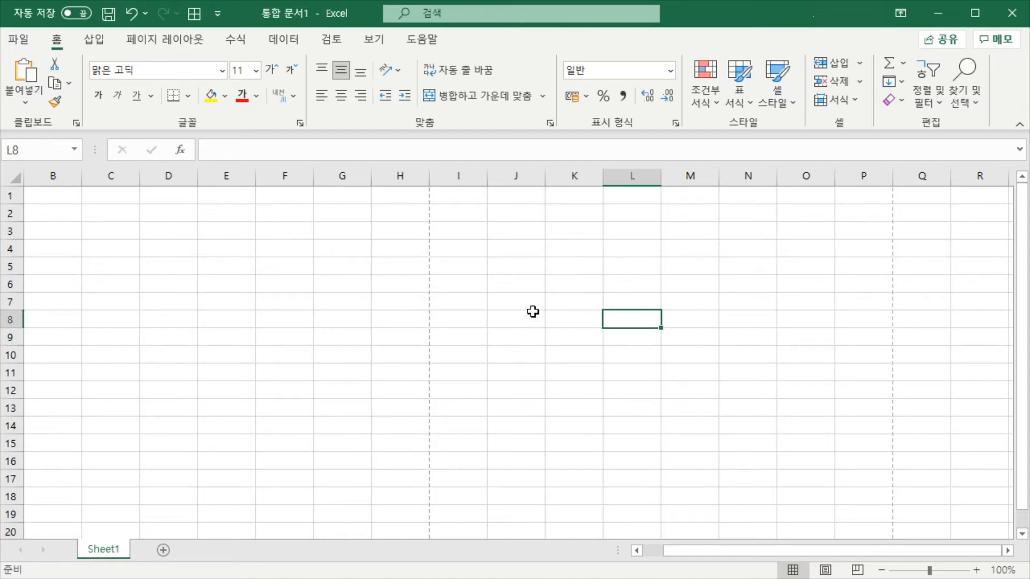
{"action": "left_click", "coordinate": [532, 309]}
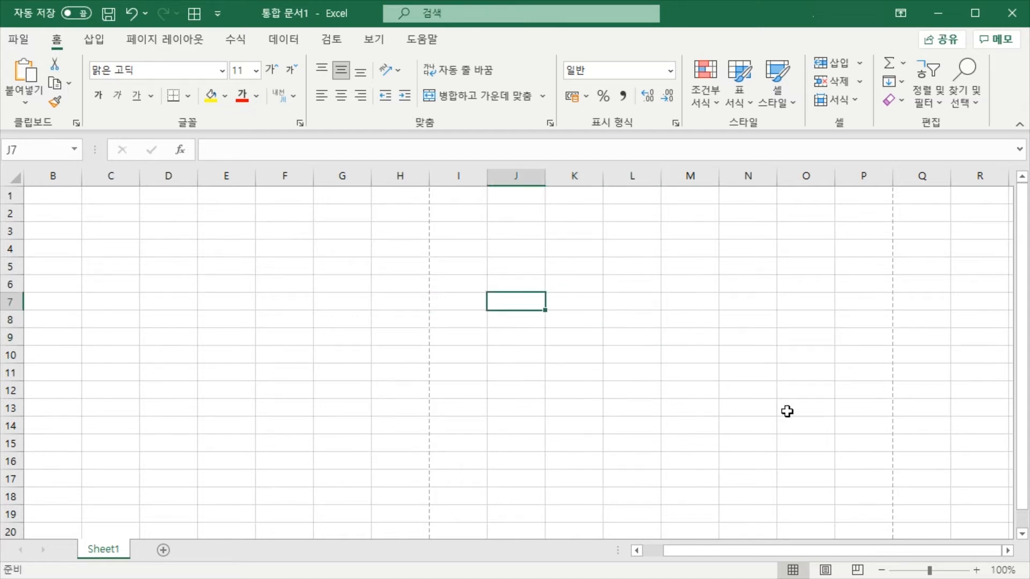
Show Sheet1 once more as Page Layout and Page Break Preview before restoring Normal view
{"action": "left_click", "coordinate": [826, 570]}
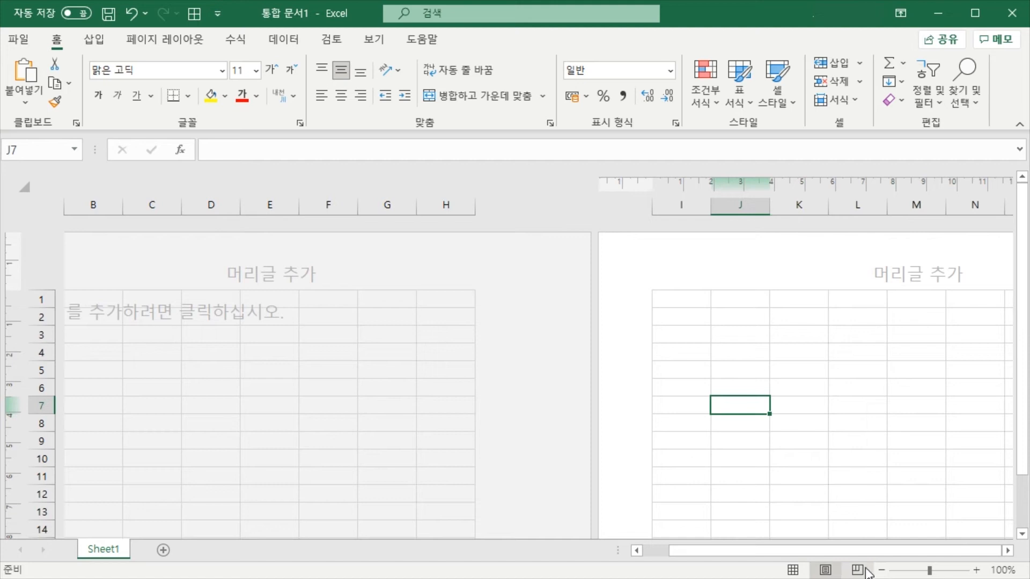
{"action": "left_click", "coordinate": [850, 570]}
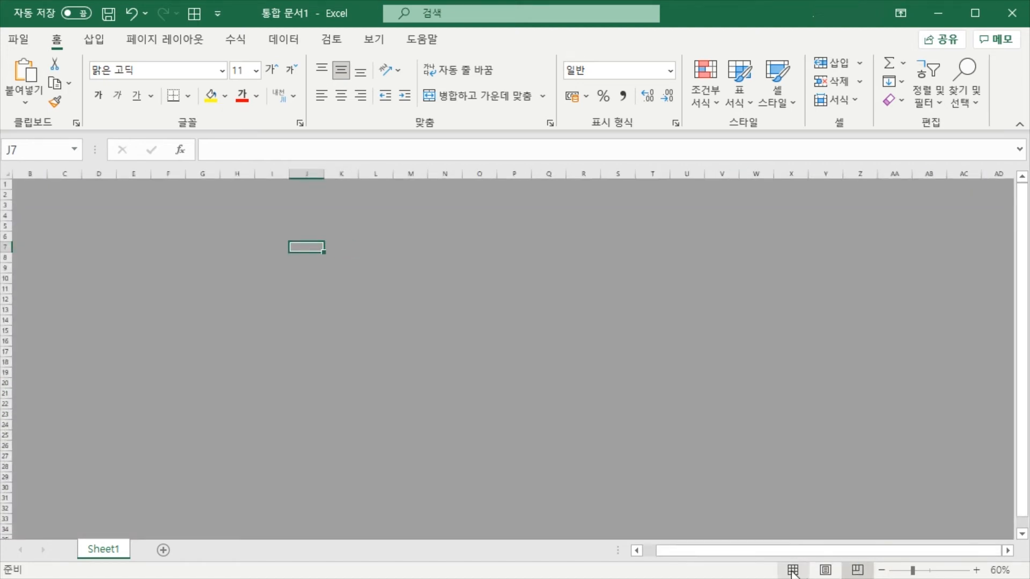
{"action": "left_click", "coordinate": [793, 570]}
{"action": "left_click", "coordinate": [356, 284]}
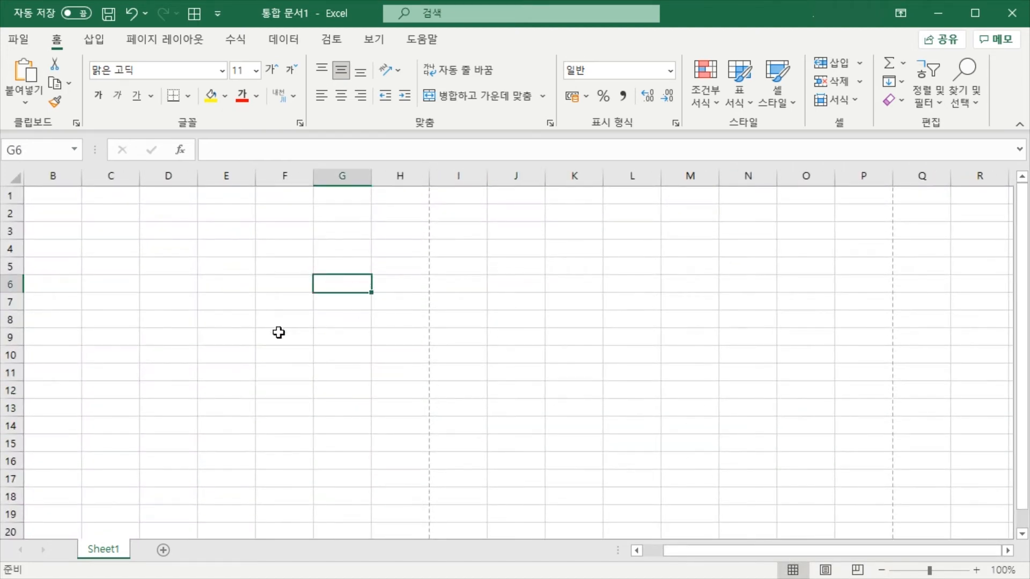
{"action": "left_click", "coordinate": [444, 301]}
{"action": "left_click", "coordinate": [305, 260]}
{"action": "left_click", "coordinate": [503, 312]}
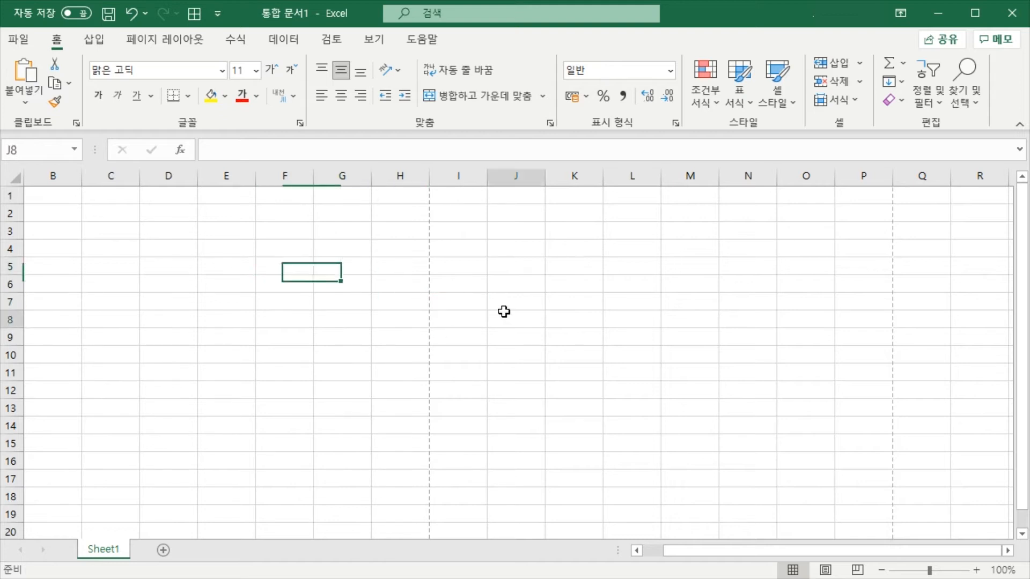
{"action": "left_click", "coordinate": [349, 278]}
{"action": "left_click", "coordinate": [483, 295]}
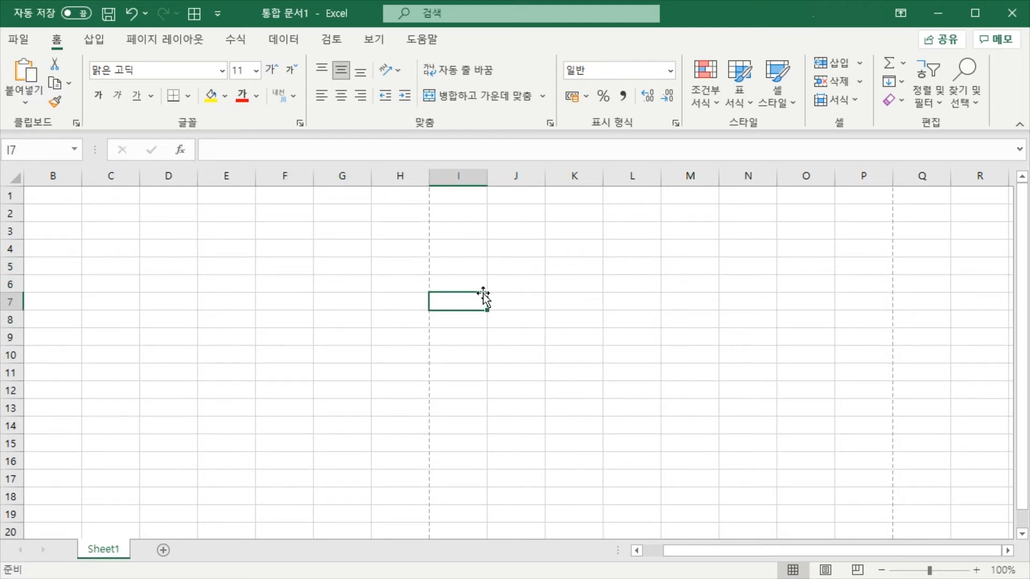
{"action": "left_click", "coordinate": [497, 268]}
{"action": "left_click", "coordinate": [477, 338]}
{"action": "left_click", "coordinate": [518, 321]}
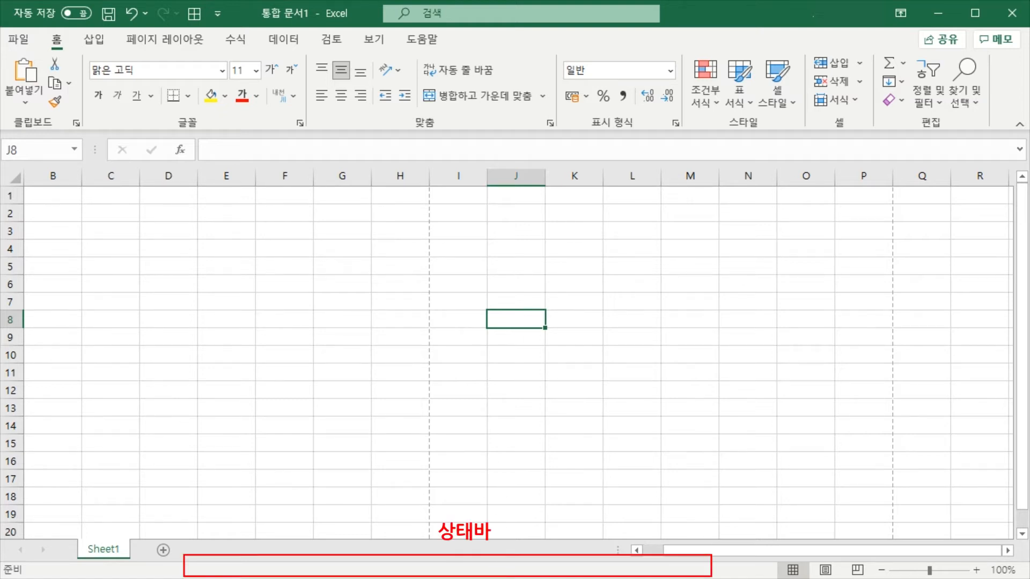
{"action": "left_click", "coordinate": [547, 391]}
{"action": "left_click", "coordinate": [533, 332]}
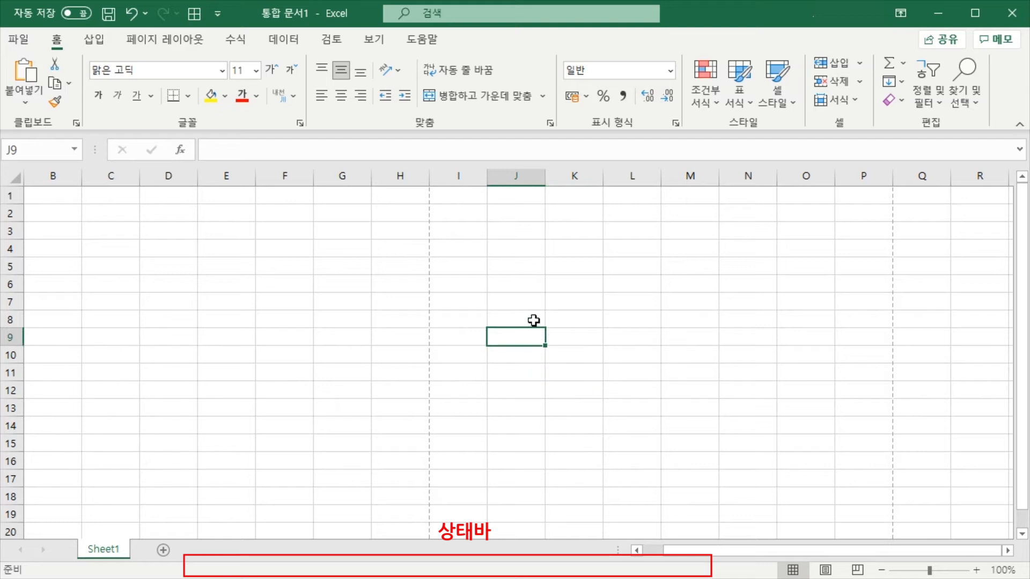
{"action": "left_click", "coordinate": [533, 321]}
{"action": "left_click", "coordinate": [529, 356]}
{"action": "left_click", "coordinate": [526, 313]}
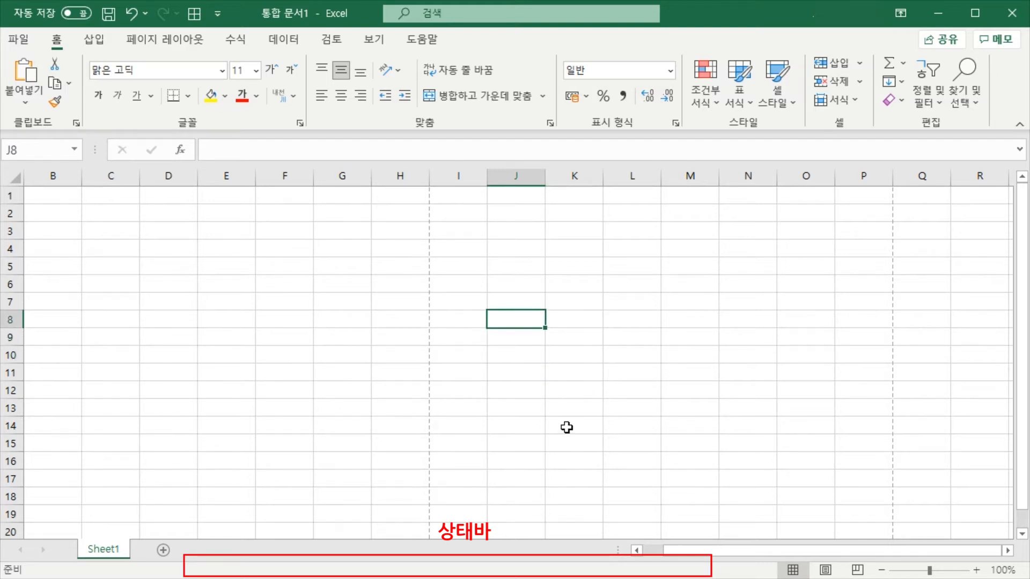
{"action": "left_click", "coordinate": [542, 354]}
{"action": "left_click", "coordinate": [542, 320]}
{"action": "left_click", "coordinate": [533, 336]}
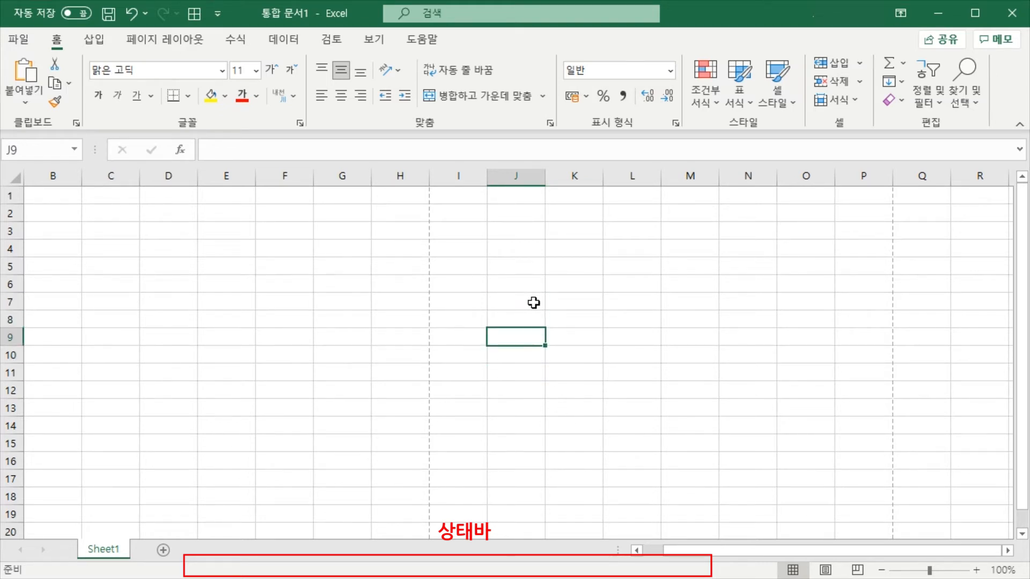
{"action": "left_click", "coordinate": [523, 352]}
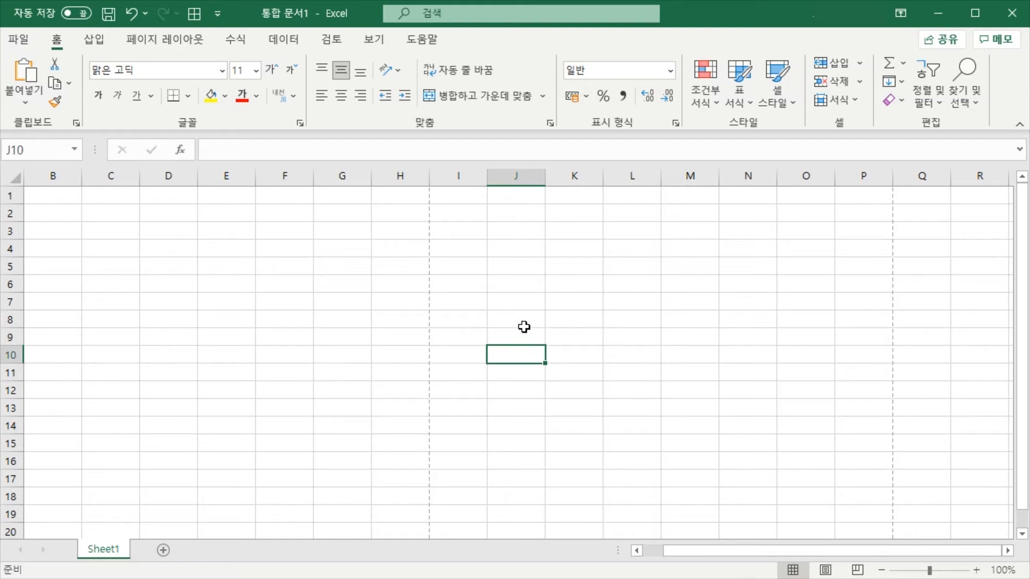
{"action": "left_click", "coordinate": [524, 323]}
{"action": "left_click", "coordinate": [527, 351]}
{"action": "left_click", "coordinate": [527, 377]}
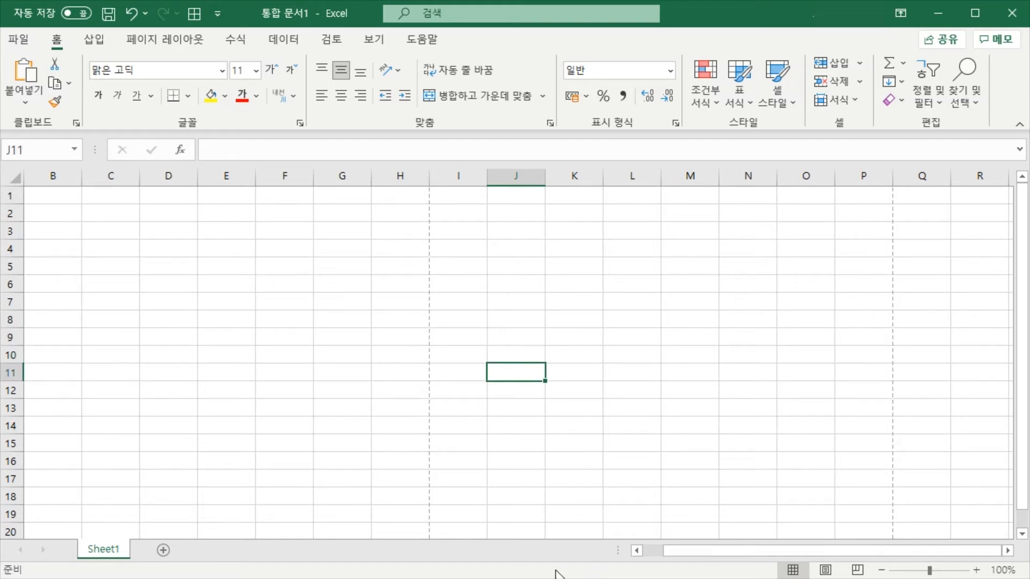
{"action": "left_click", "coordinate": [541, 358]}
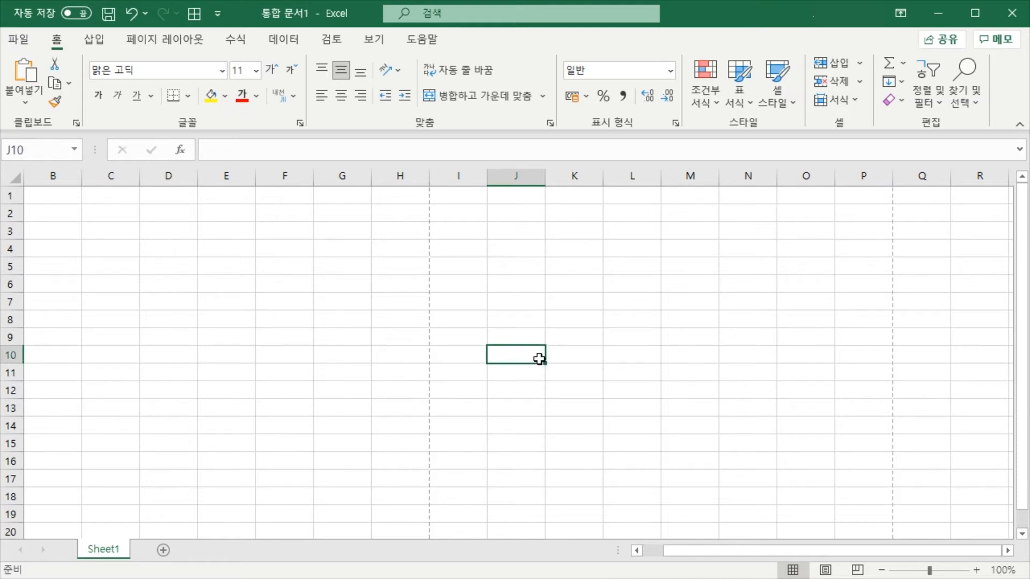
Enter 12 in cell J9 and 50 in cell J10
{"action": "left_click", "coordinate": [533, 330]}
{"action": "type", "text": "12"}
{"action": "key", "text": "Return"}
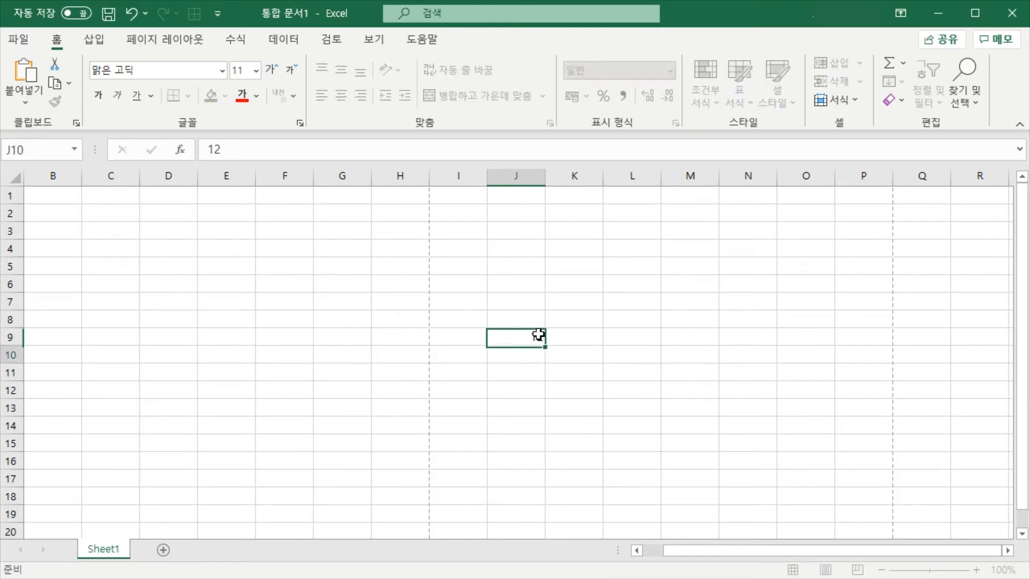
{"action": "type", "text": "50"}
{"action": "key", "text": "Return"}
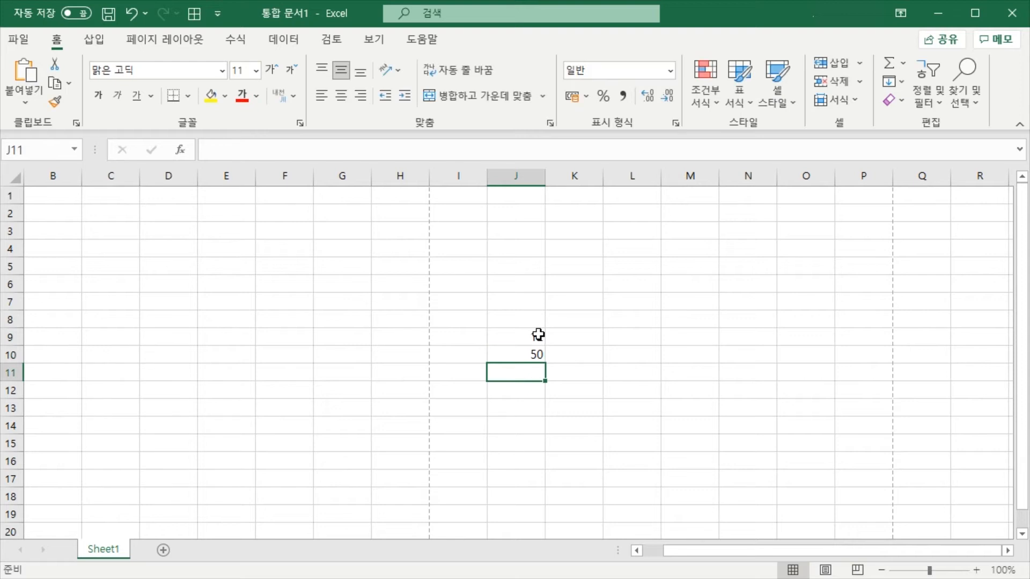
Select the range J9:J10 to read its average, count and sum in the status bar
{"action": "left_click", "coordinate": [631, 406]}
{"action": "left_click_drag", "start_coordinate": [530, 339], "coordinate": [530, 355]}
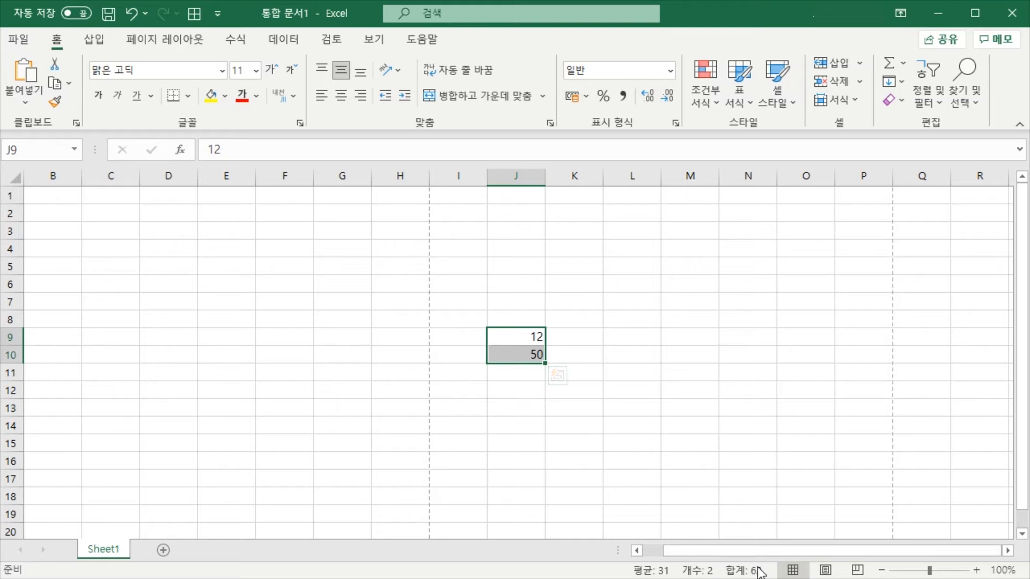
{"action": "left_click_drag", "start_coordinate": [602, 338], "coordinate": [545, 349]}
{"action": "left_click", "coordinate": [535, 359]}
{"action": "left_click", "coordinate": [579, 325]}
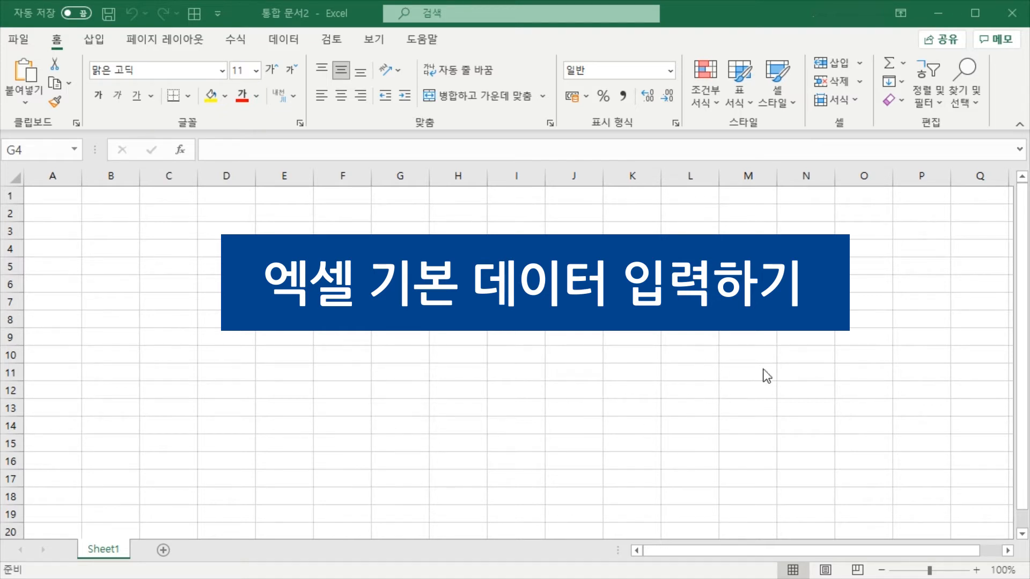
Enter the text 우리나라 in cell D4 of the blank workbook 통합 문서2
{"action": "left_click", "coordinate": [976, 570]}
{"action": "left_click", "coordinate": [976, 570]}
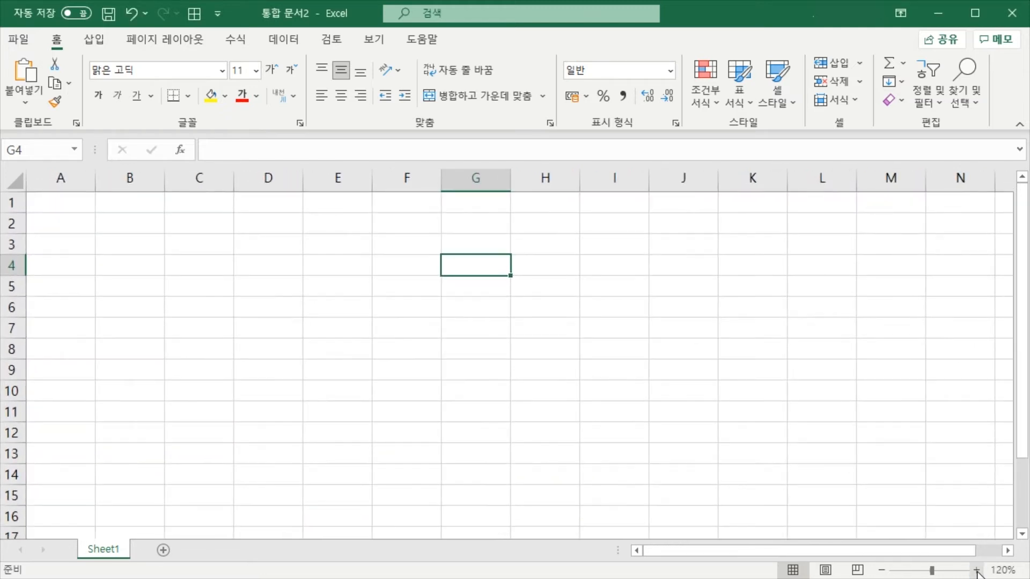
{"action": "left_click", "coordinate": [976, 570]}
{"action": "left_click", "coordinate": [310, 268]}
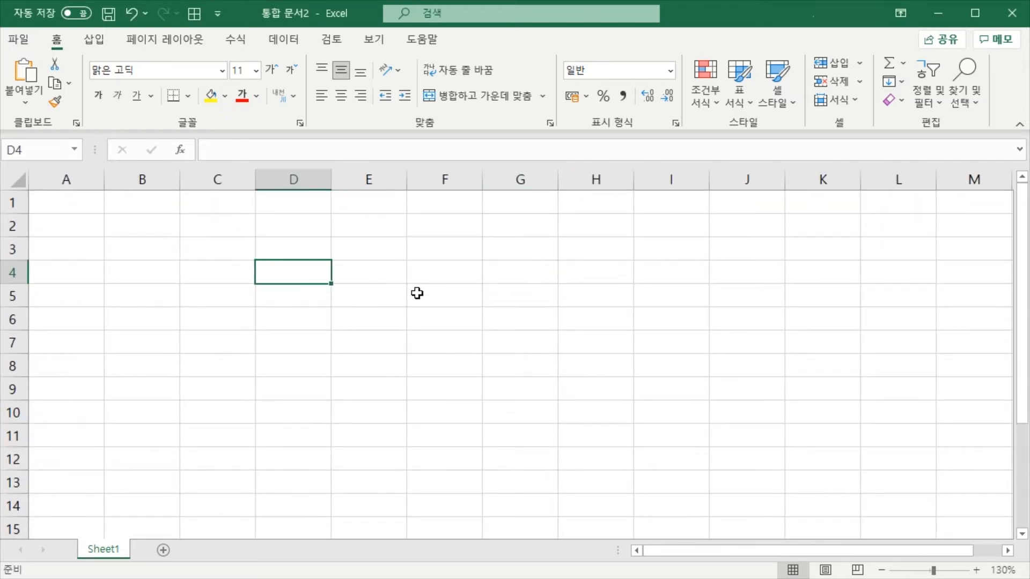
{"action": "type", "text": "dn우리나라"}
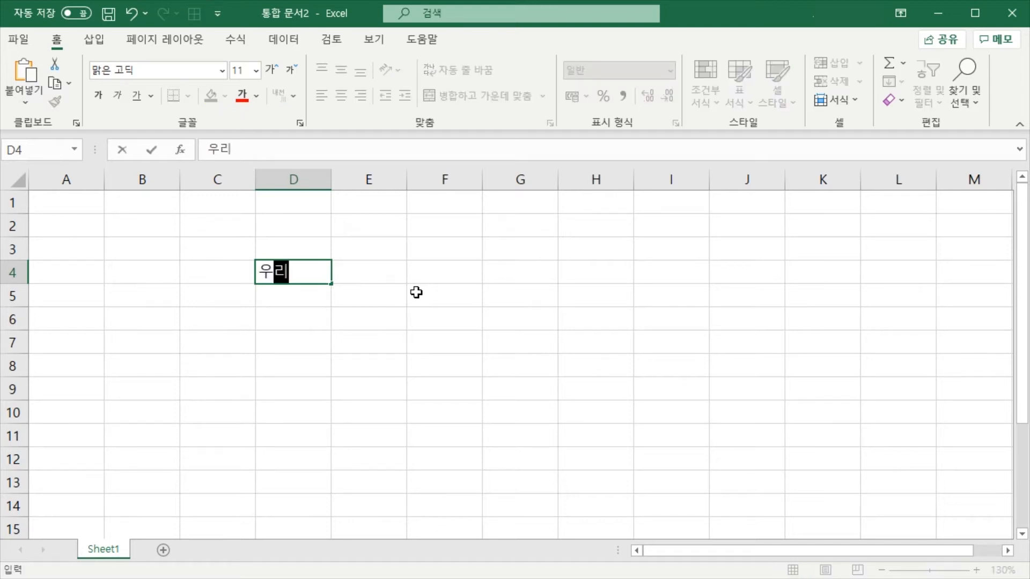
{"action": "key", "text": "Return"}
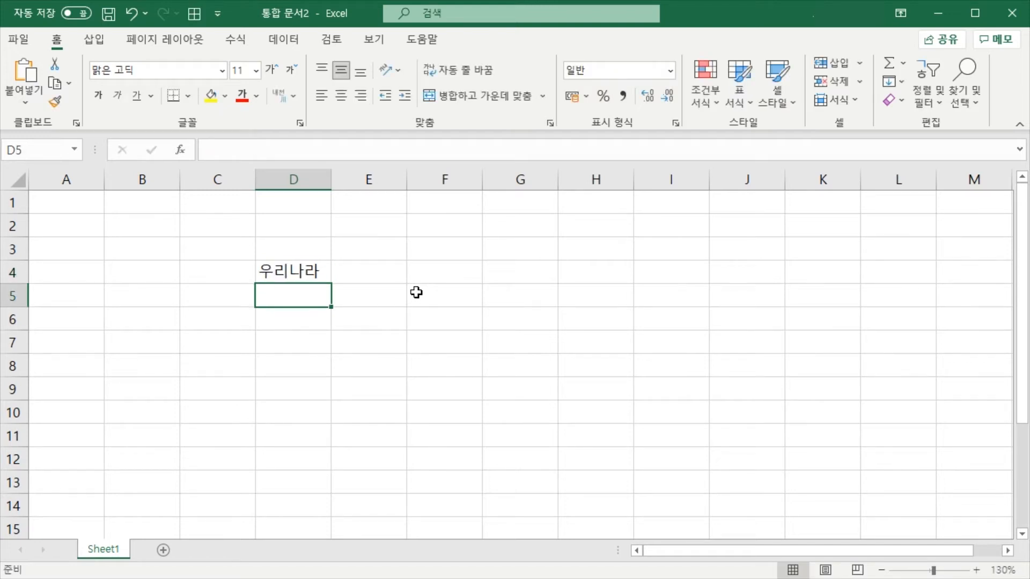
Enter the number 12345 in cell D5 and the date 2021-06-19 in cell D6
{"action": "type", "text": "12345"}
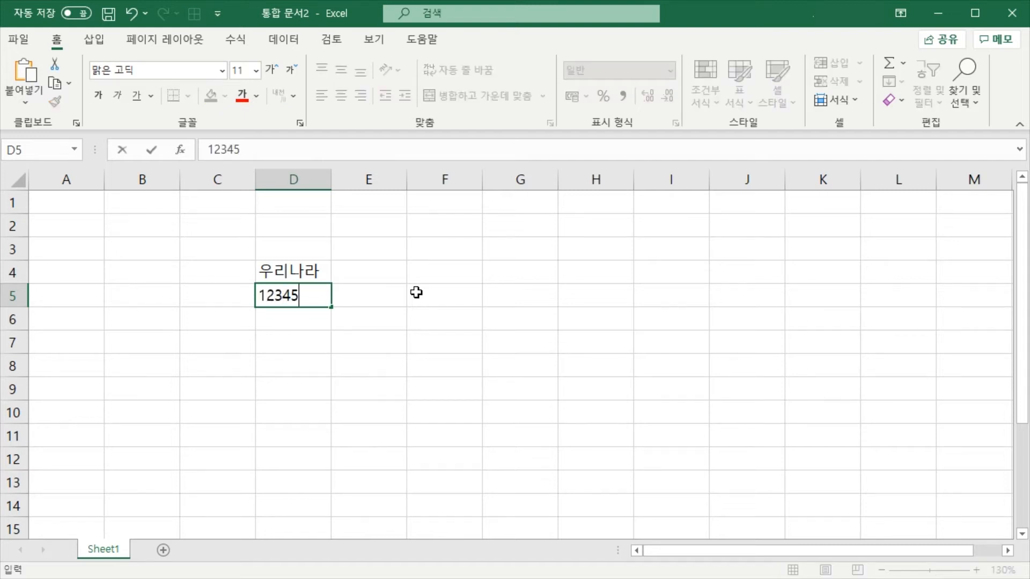
{"action": "key", "text": "Return"}
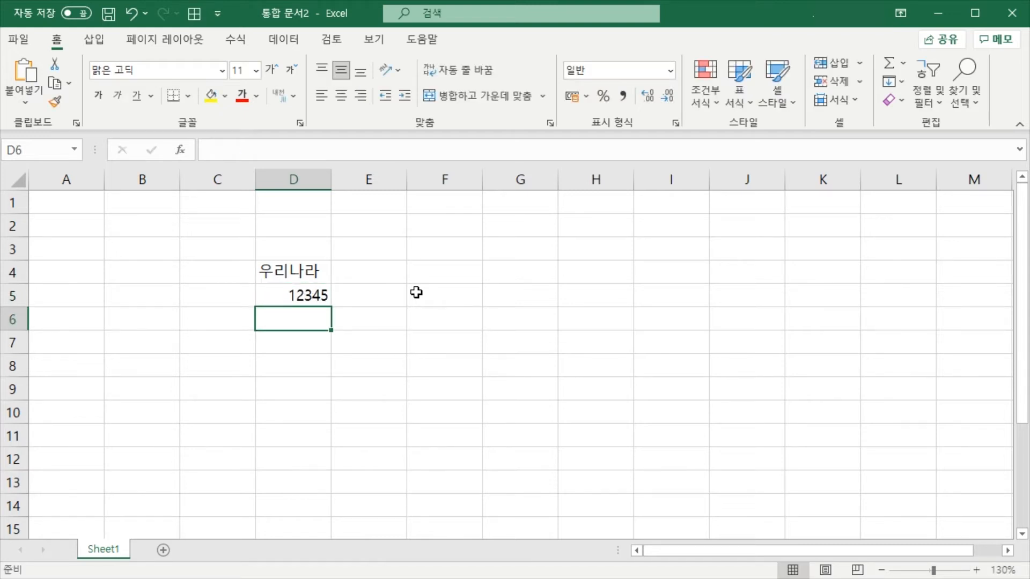
{"action": "type", "text": "2021-6-19"}
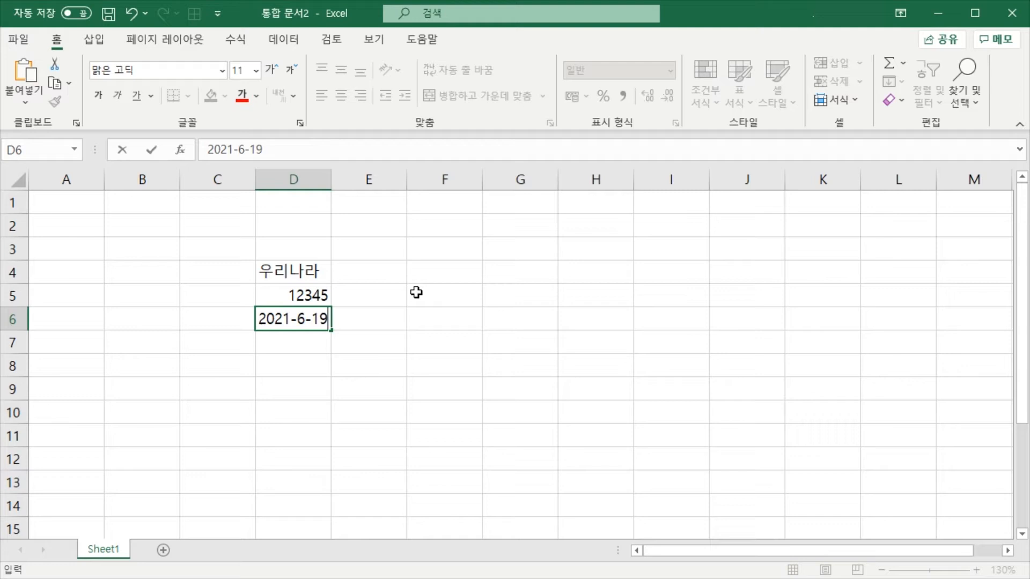
{"action": "key", "text": "Return"}
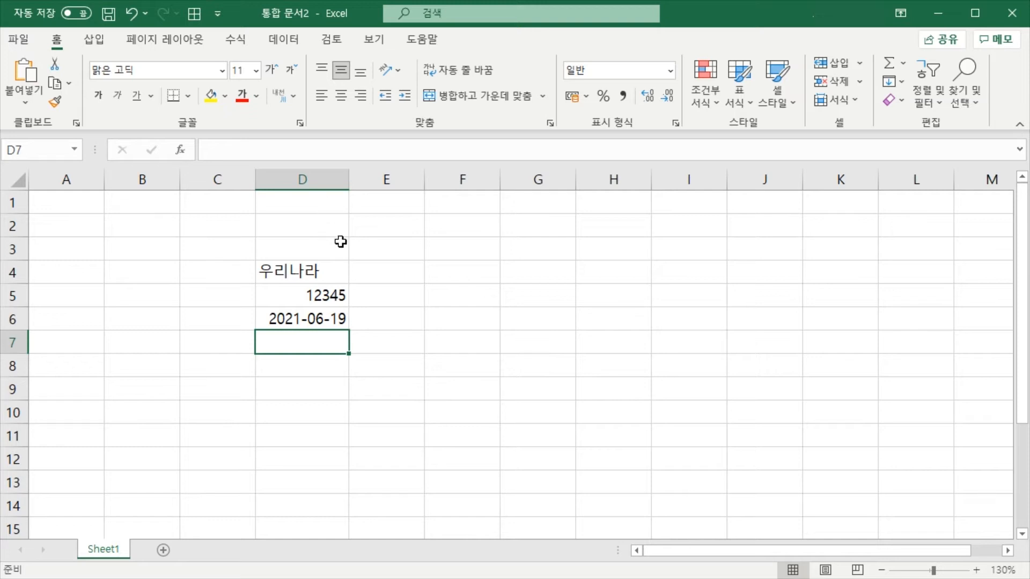
Examine how the text, number and date entries in cells D4 to D6 are aligned, selecting them one by one
{"action": "left_click", "coordinate": [317, 320]}
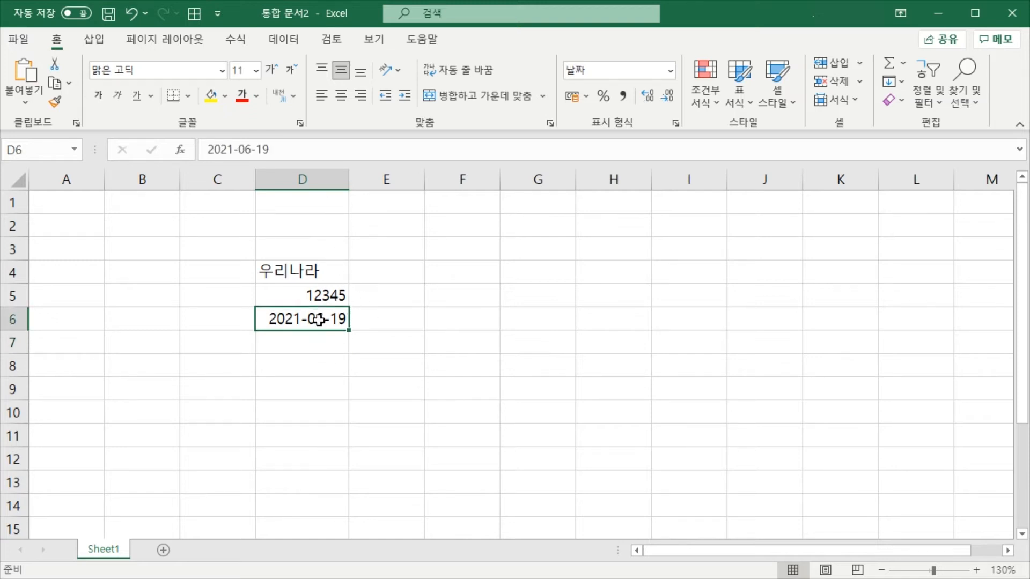
{"action": "left_click", "coordinate": [323, 295]}
{"action": "left_click", "coordinate": [316, 268]}
{"action": "left_click", "coordinate": [311, 294]}
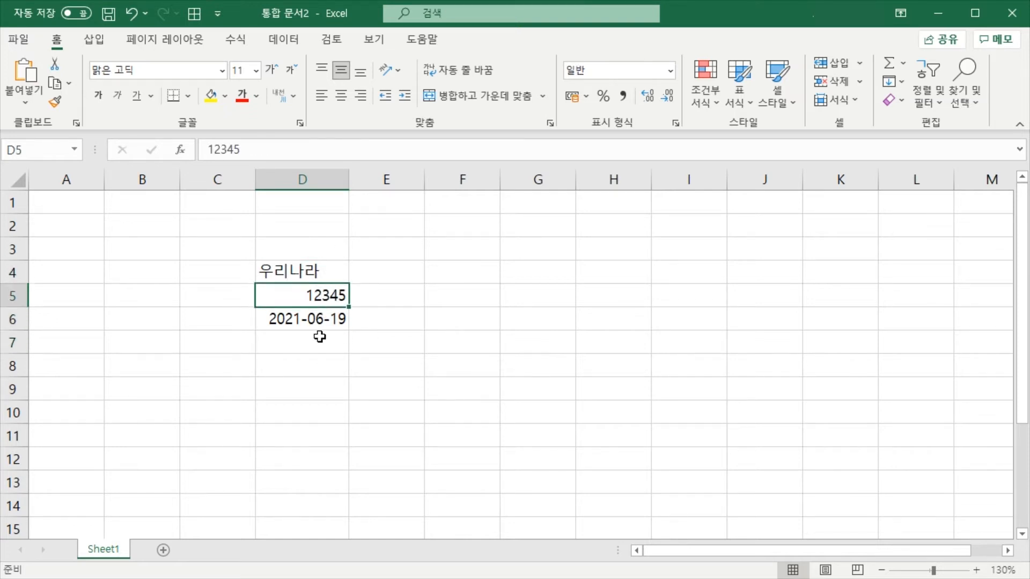
{"action": "left_click", "coordinate": [316, 321]}
{"action": "left_click", "coordinate": [313, 295]}
{"action": "left_click", "coordinate": [309, 322]}
{"action": "left_click", "coordinate": [305, 338]}
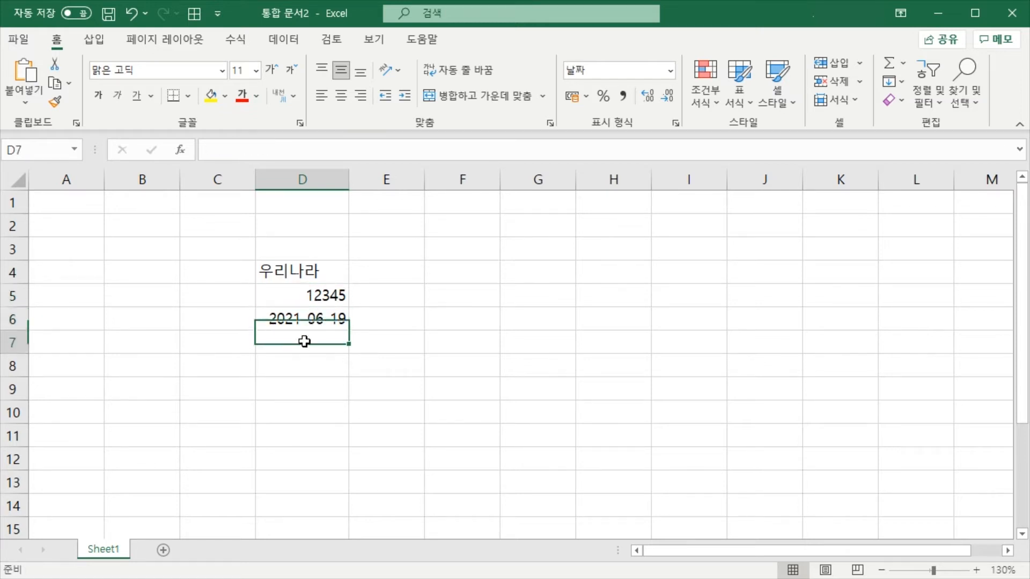
{"action": "left_click", "coordinate": [296, 319]}
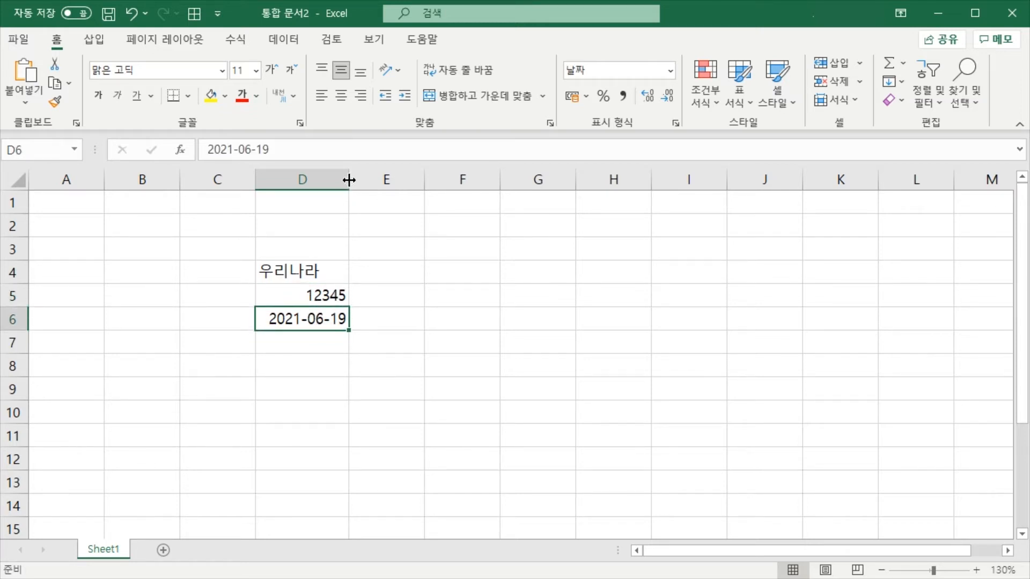
Try AutoFit on column D's width and leave the column slightly wider than its date entry
{"action": "left_click_drag", "start_coordinate": [345, 181], "coordinate": [373, 182]}
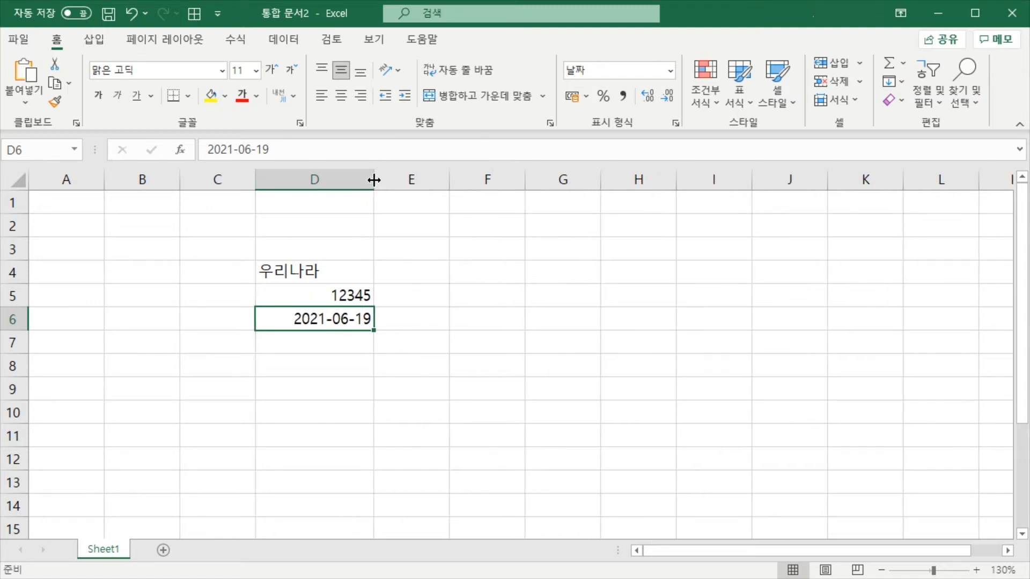
{"action": "double_click", "coordinate": [374, 179]}
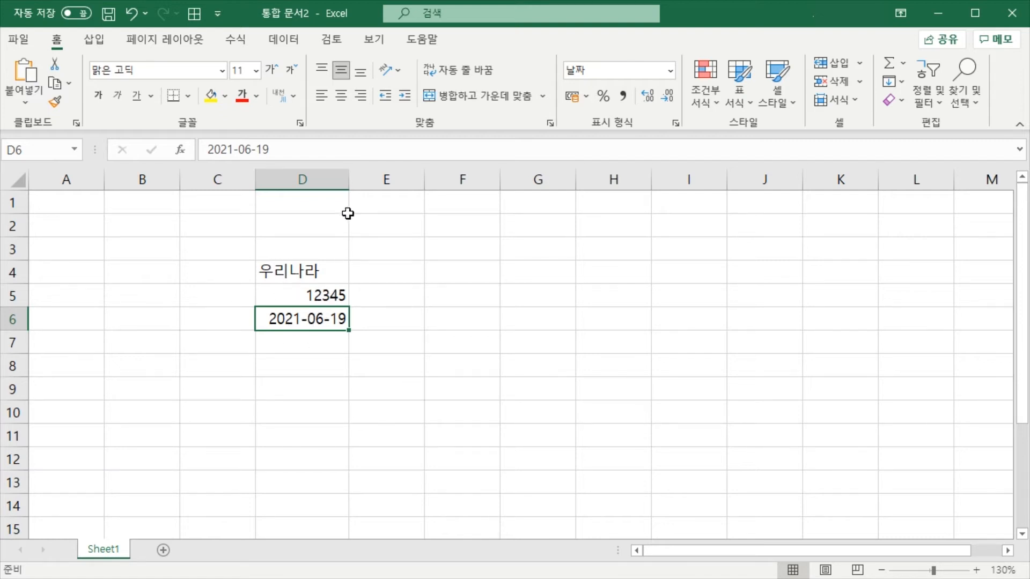
{"action": "left_click_drag", "start_coordinate": [347, 176], "coordinate": [380, 181]}
Enter the text 무궁화 in cell D7
{"action": "left_click", "coordinate": [346, 365]}
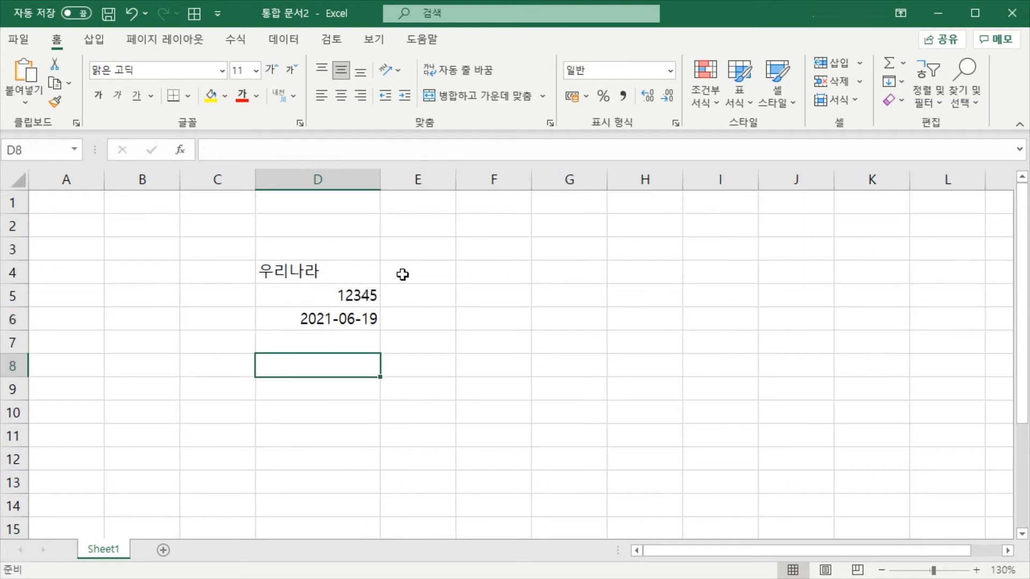
{"action": "left_click", "coordinate": [332, 341]}
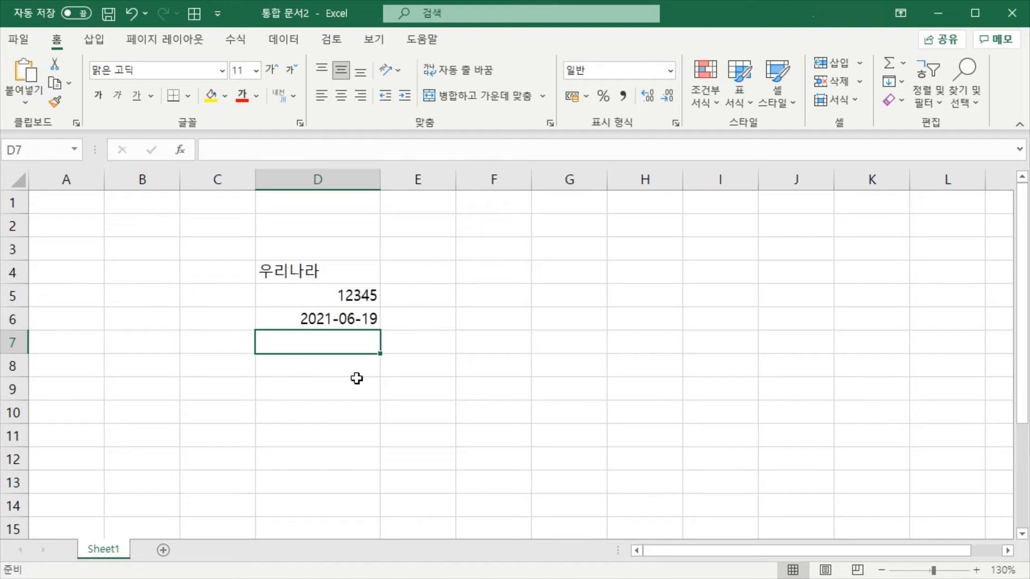
{"action": "type", "text": "무궁화"}
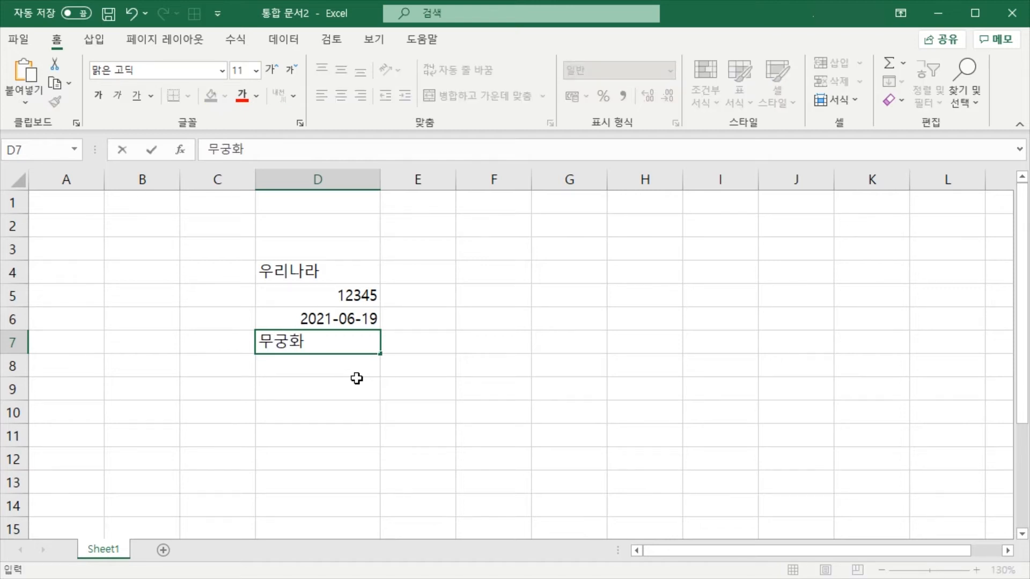
{"action": "key", "text": "Return"}
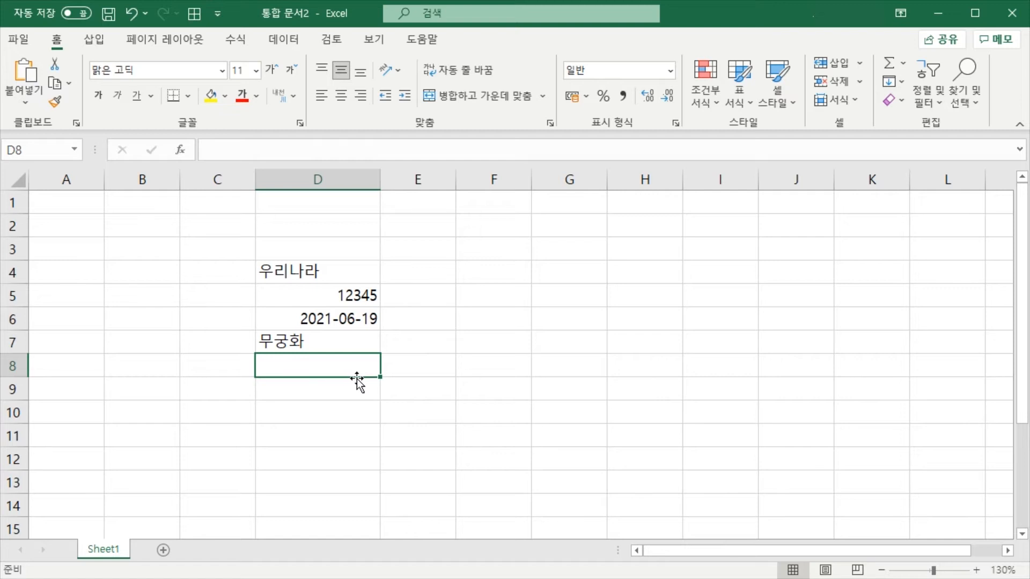
Move the active cell up and down column D between D4 and D8, finishing on D7
{"action": "key", "text": "Up"}
{"action": "key", "text": "Down"}
{"action": "key", "text": "Up"}
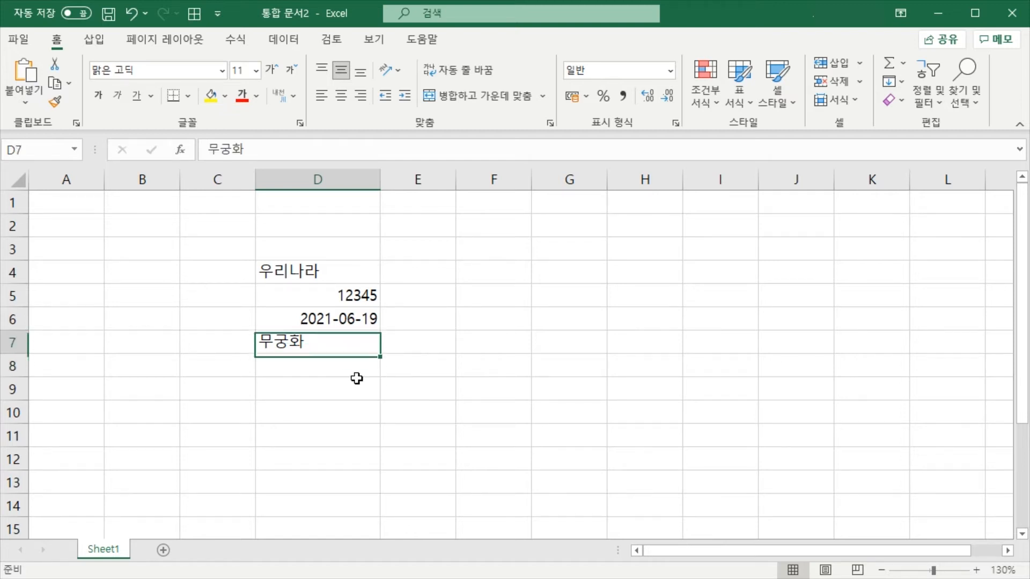
{"action": "key", "text": "Up"}
{"action": "key", "text": "Up"}
{"action": "key", "text": "Up"}
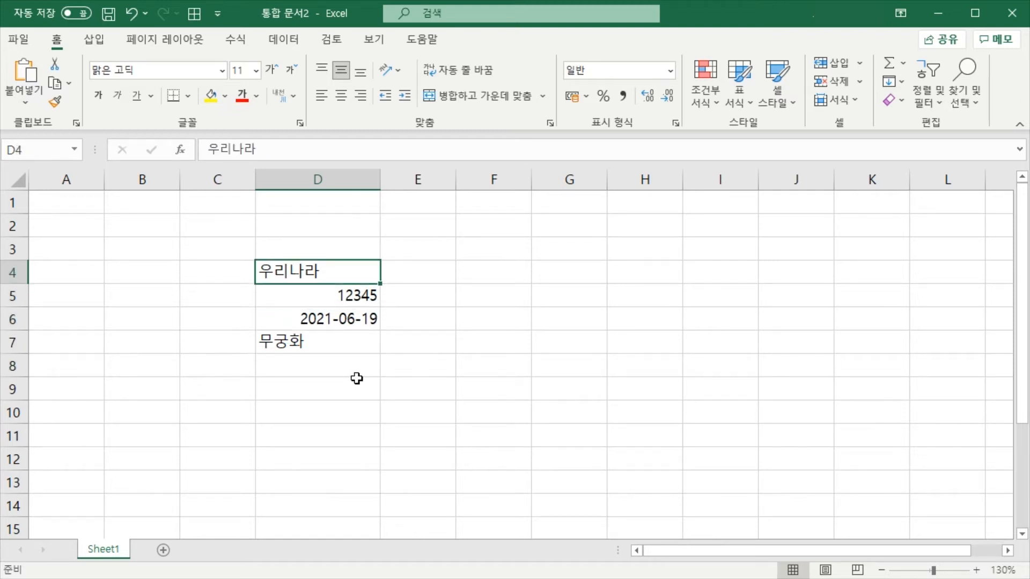
{"action": "key", "text": "Down"}
{"action": "key", "text": "Down"}
{"action": "key", "text": "Down"}
{"action": "key", "text": "Down"}
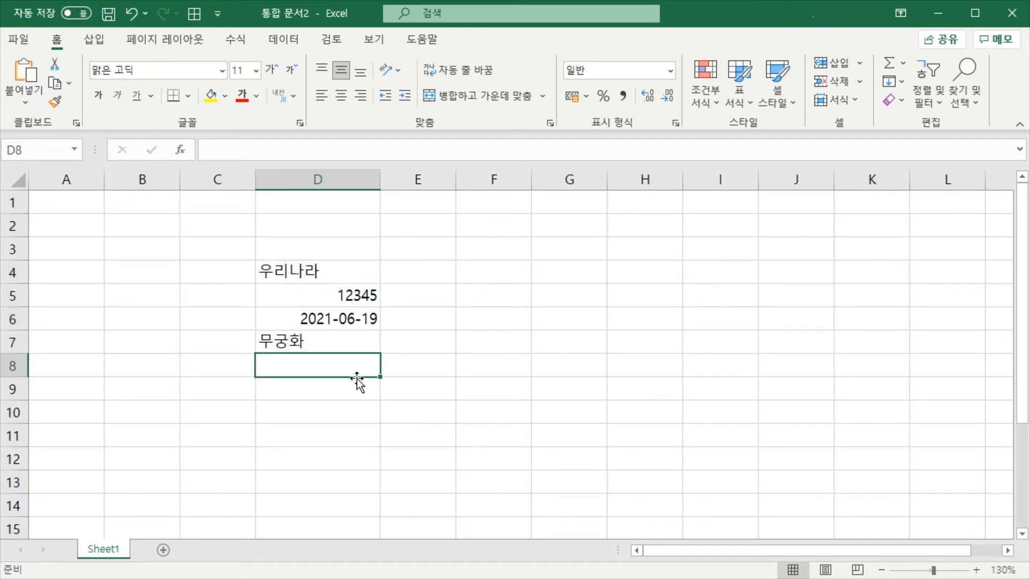
{"action": "key", "text": "Up"}
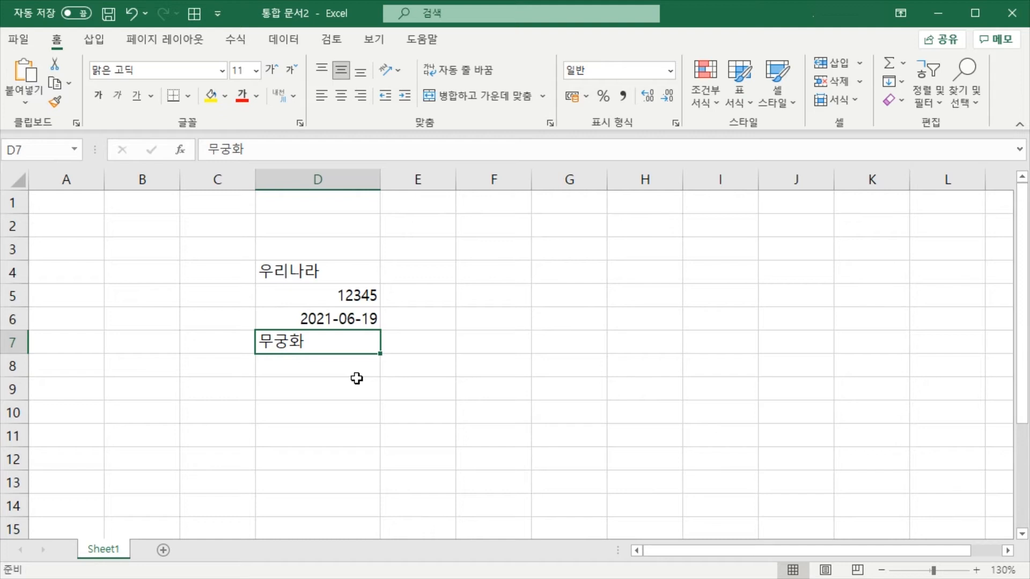
{"action": "key", "text": "Down"}
{"action": "key", "text": "Up"}
Move the active cell back and forth along row 7 between D7 and G7, finishing on D7
{"action": "key", "text": "Right"}
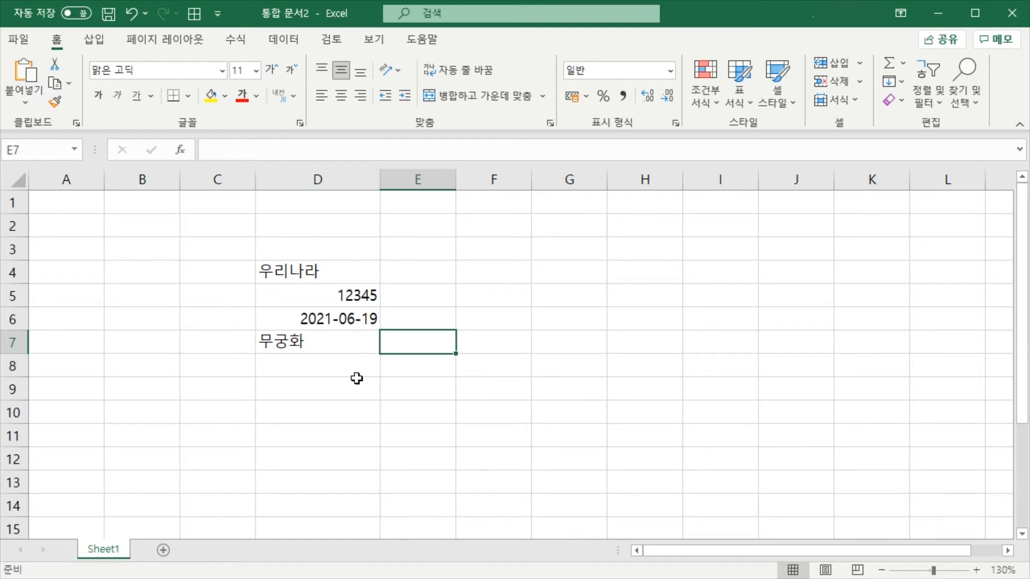
{"action": "key", "text": "Right"}
{"action": "key", "text": "Right"}
{"action": "key", "text": "Left"}
{"action": "key", "text": "Left"}
{"action": "key", "text": "Left"}
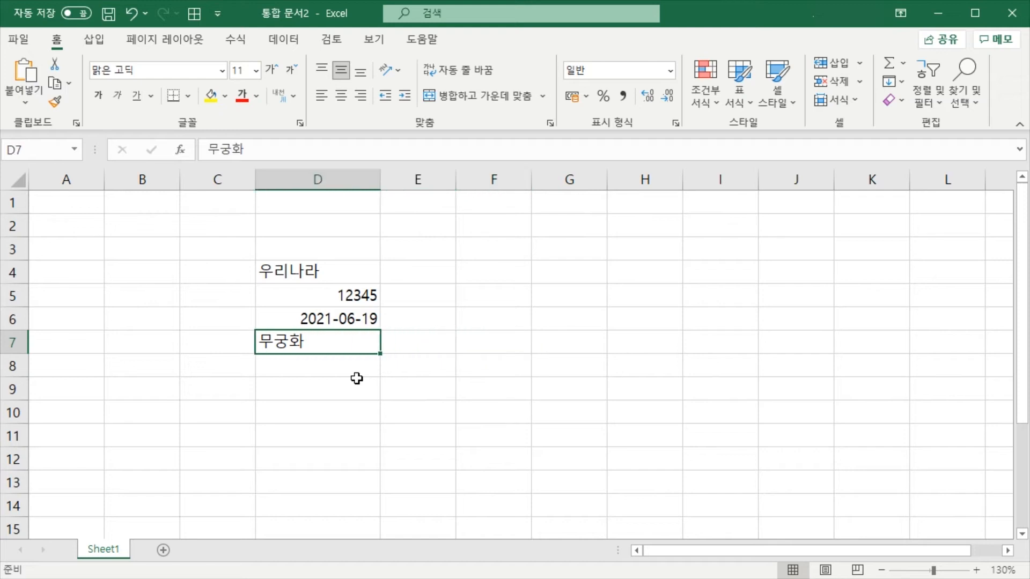
{"action": "key", "text": "Right"}
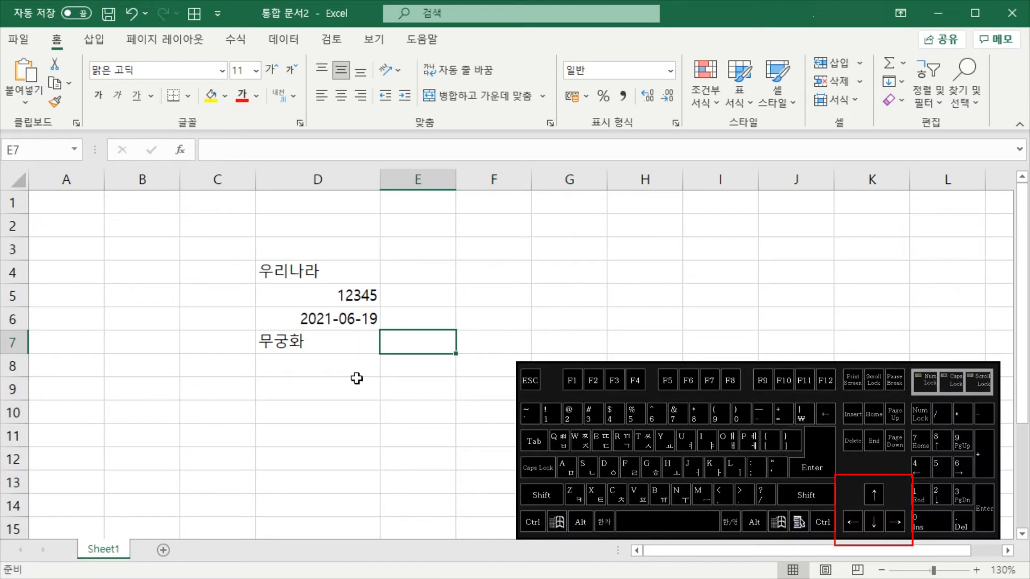
{"action": "key", "text": "Right"}
{"action": "key", "text": "Left"}
{"action": "key", "text": "Left"}
{"action": "key", "text": "Right"}
{"action": "key", "text": "Left"}
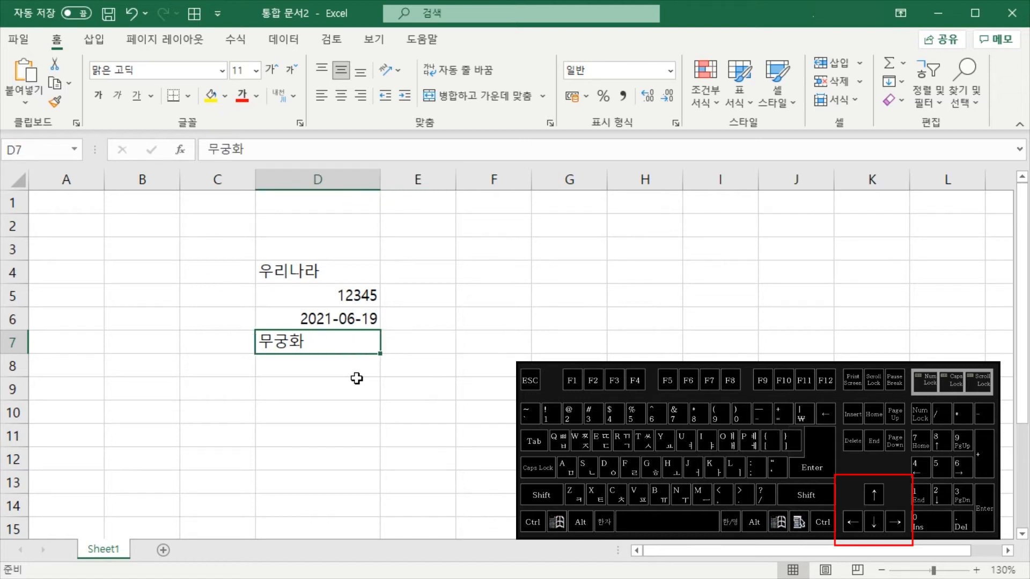
Enter 대한민국 in cell D8 and 우리나라 in cell D9, moving on to E9
{"action": "key", "text": "Down"}
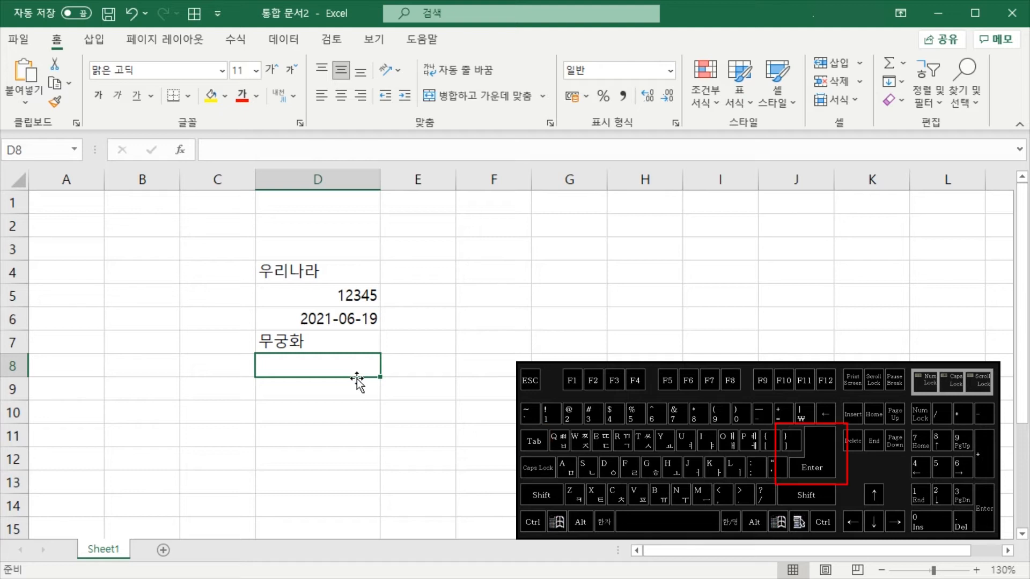
{"action": "type", "text": "대한민국"}
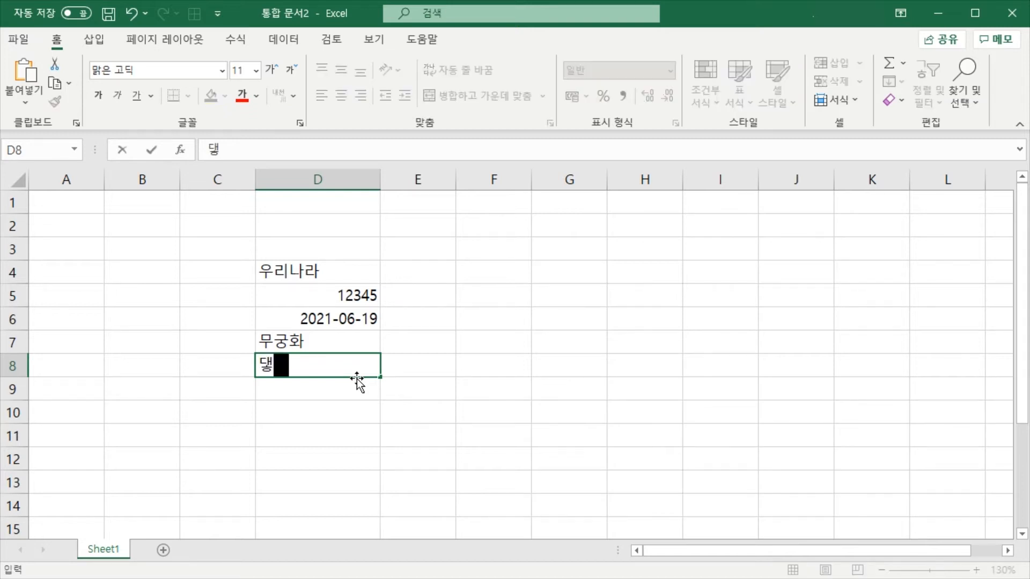
{"action": "key", "text": "Return"}
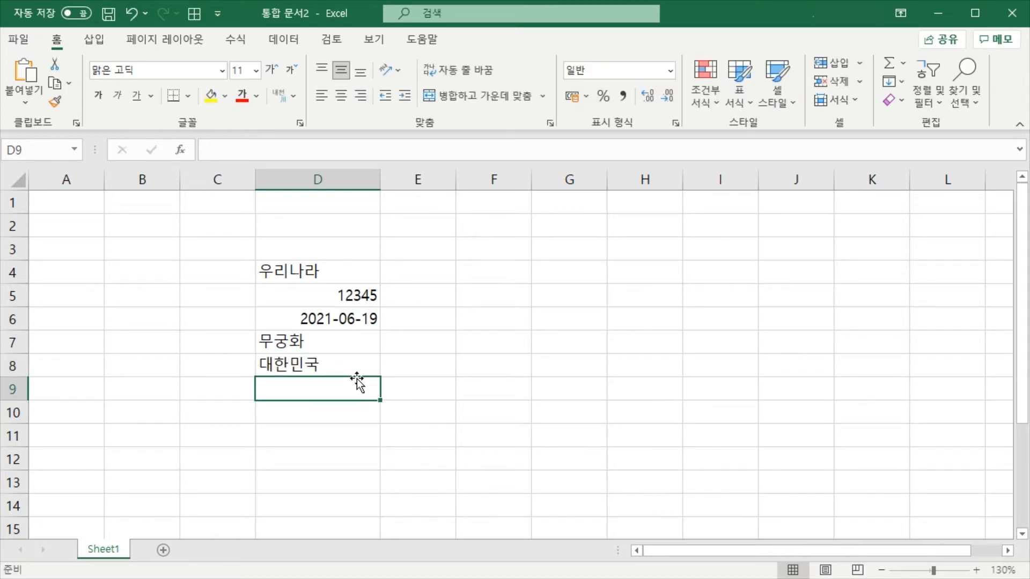
{"action": "type", "text": "우리나라"}
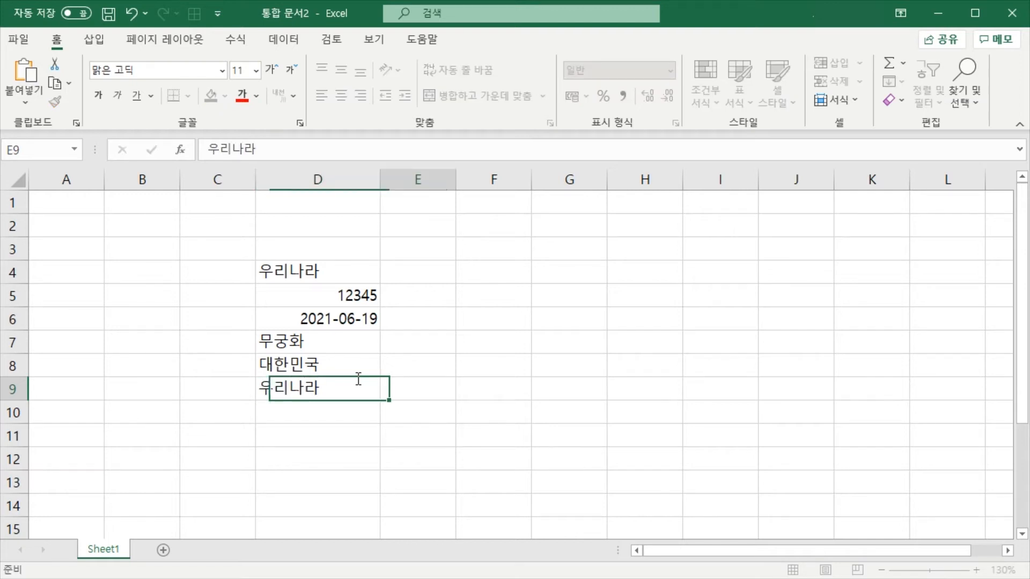
{"action": "key", "text": "Tab"}
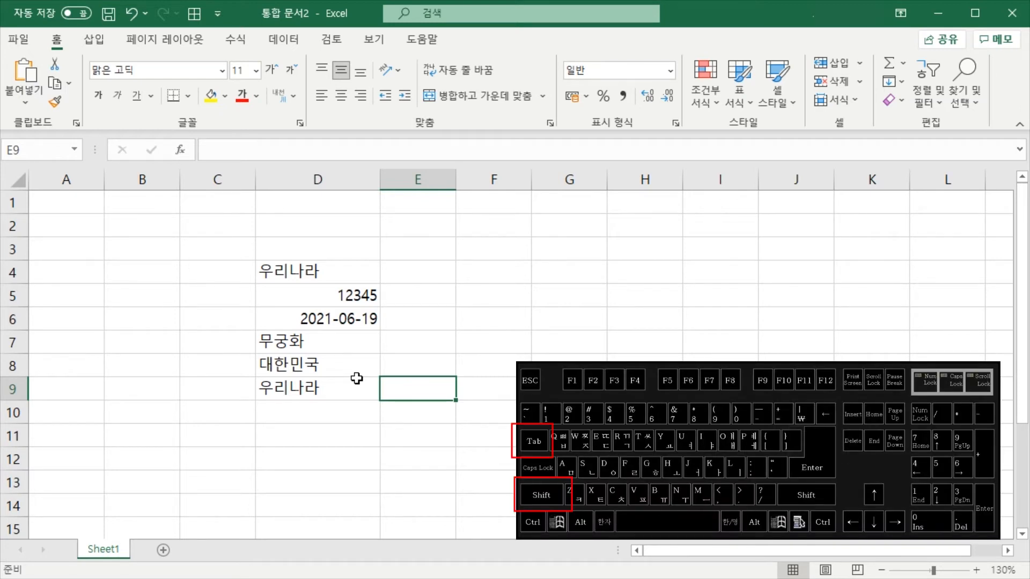
Step the active cell from E9 back to column D and up to D4, across to E4 and back, ending on D5
{"action": "key", "text": "shift+Tab"}
{"action": "key", "text": "shift+Return"}
{"action": "key", "text": "shift+Return"}
{"action": "key", "text": "shift+Return"}
{"action": "key", "text": "shift+Return"}
{"action": "key", "text": "shift+Return"}
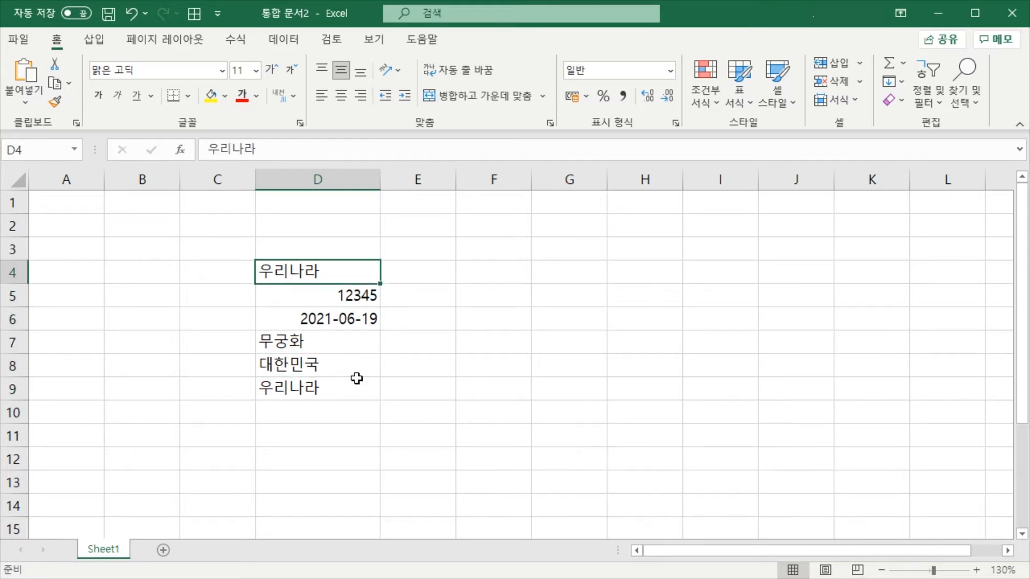
{"action": "key", "text": "Tab"}
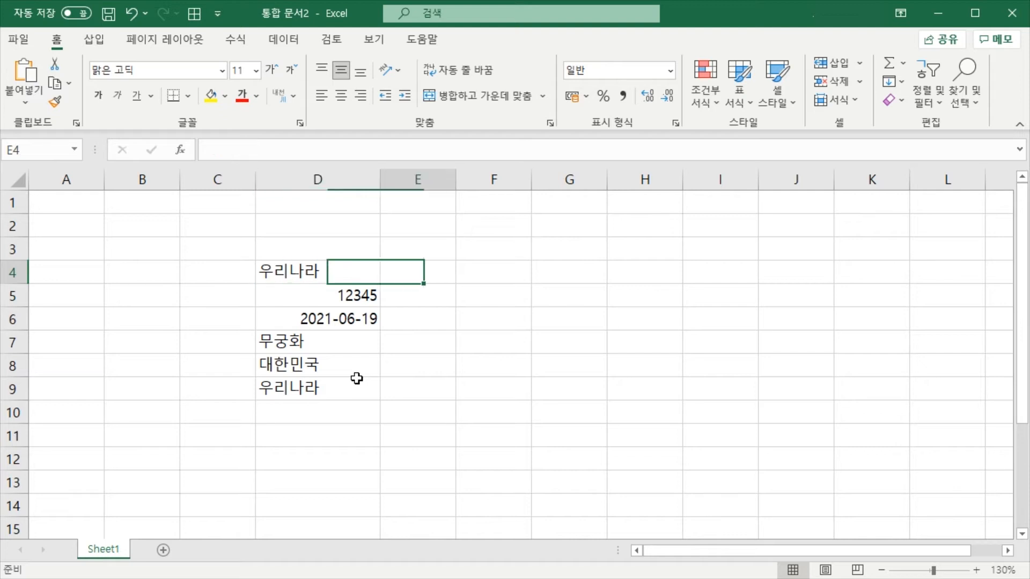
{"action": "key", "text": "shift+Tab"}
{"action": "key", "text": "Return"}
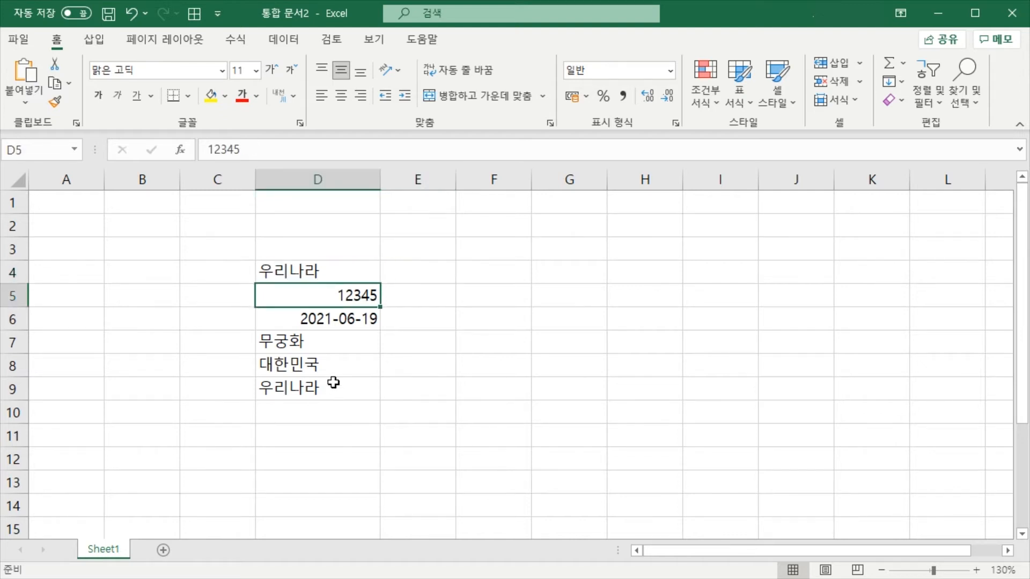
Clear the contents of cells D8 and D9
{"action": "left_click_drag", "start_coordinate": [325, 369], "coordinate": [329, 388]}
{"action": "key", "text": "Delete"}
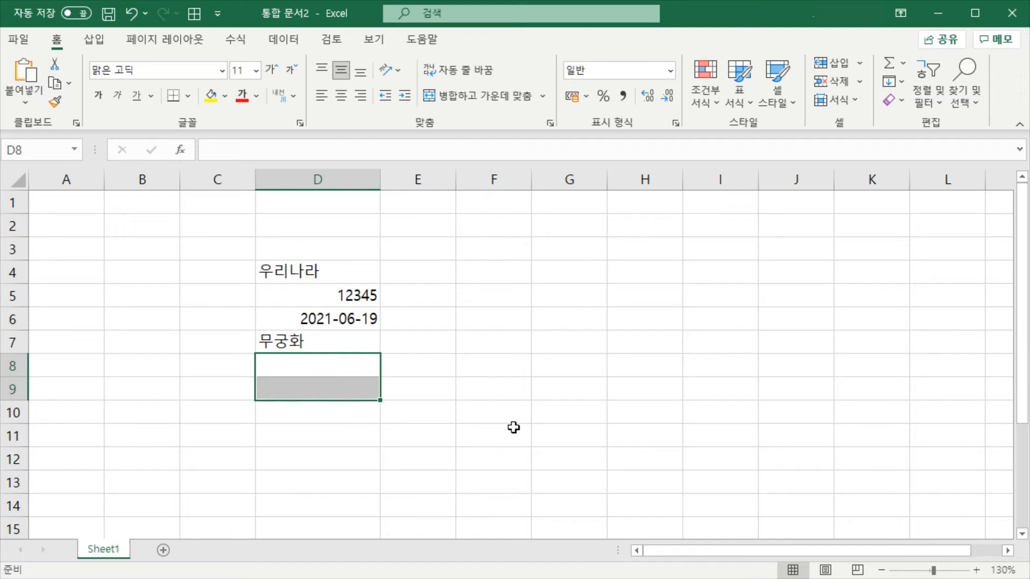
{"action": "left_click_drag", "start_coordinate": [513, 428], "coordinate": [502, 416]}
Examine the entries in D4 to D7, comparing the text cells with the number and date cells
{"action": "left_click_drag", "start_coordinate": [352, 276], "coordinate": [343, 335]}
{"action": "left_click", "coordinate": [383, 278]}
{"action": "left_click", "coordinate": [336, 273]}
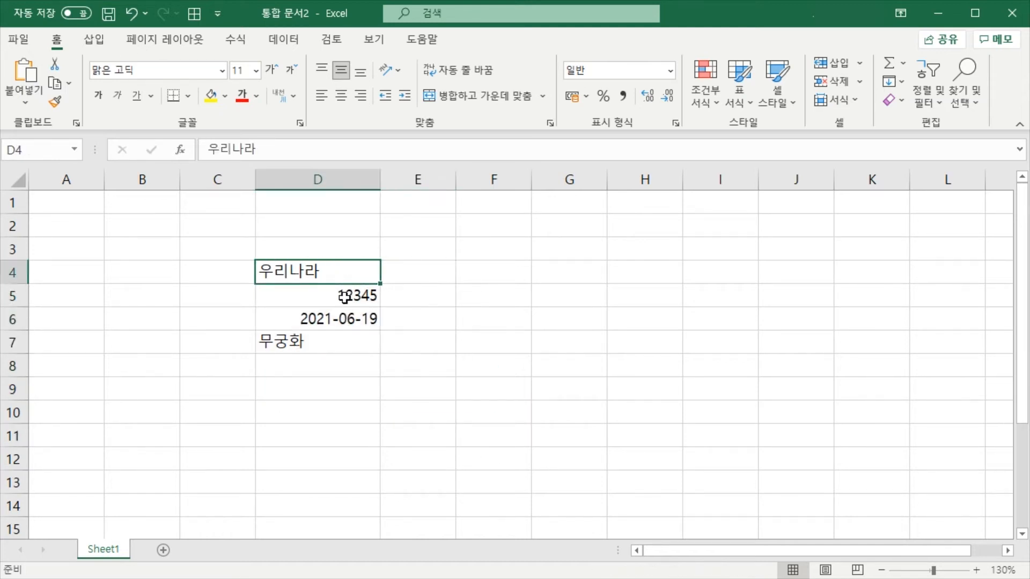
{"action": "left_click", "coordinate": [340, 294]}
{"action": "left_click", "coordinate": [344, 319]}
{"action": "left_click", "coordinate": [342, 341]}
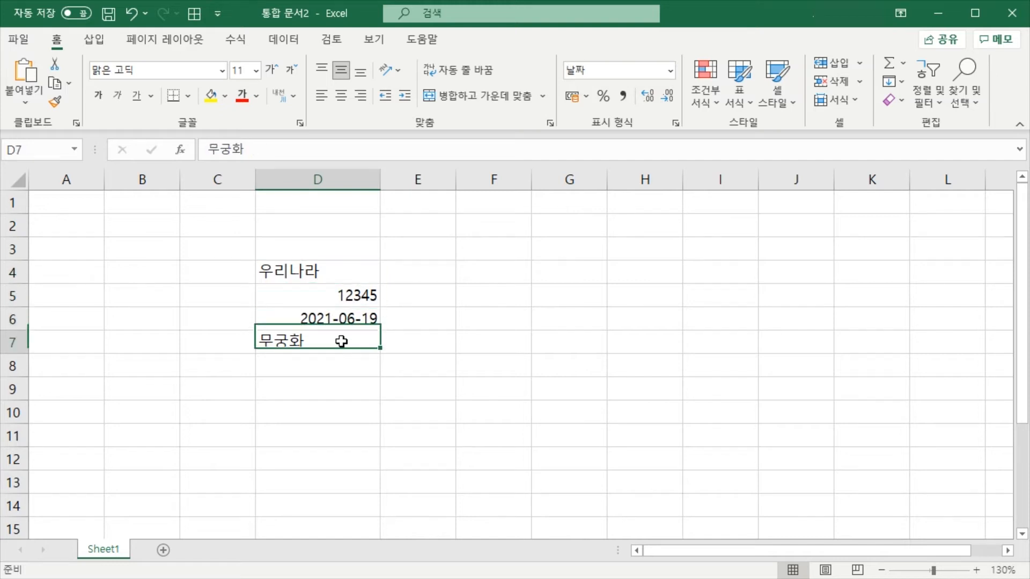
{"action": "left_click", "coordinate": [340, 272]}
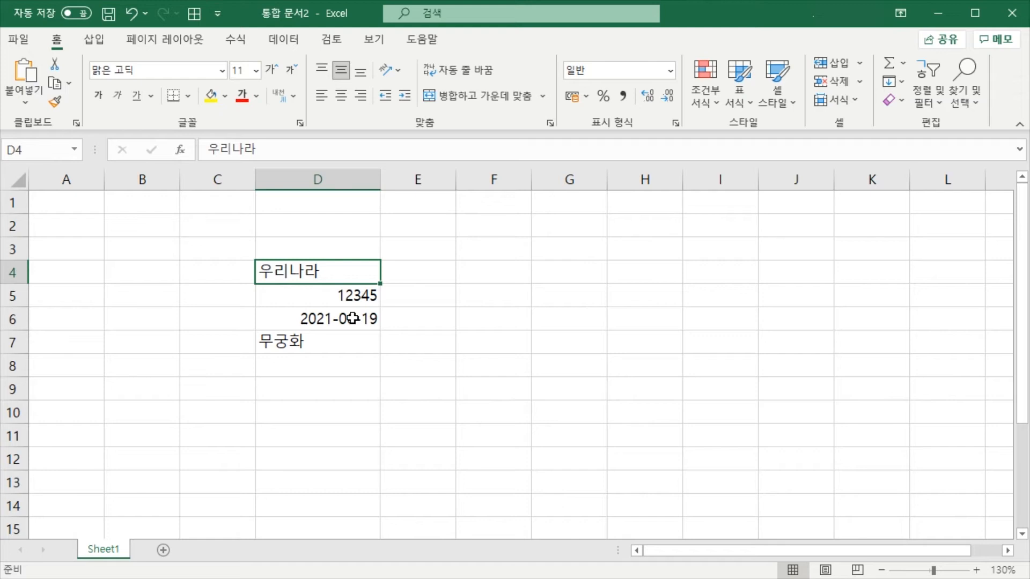
{"action": "left_click", "coordinate": [335, 340]}
{"action": "left_click", "coordinate": [351, 271]}
{"action": "left_click", "coordinate": [367, 299]}
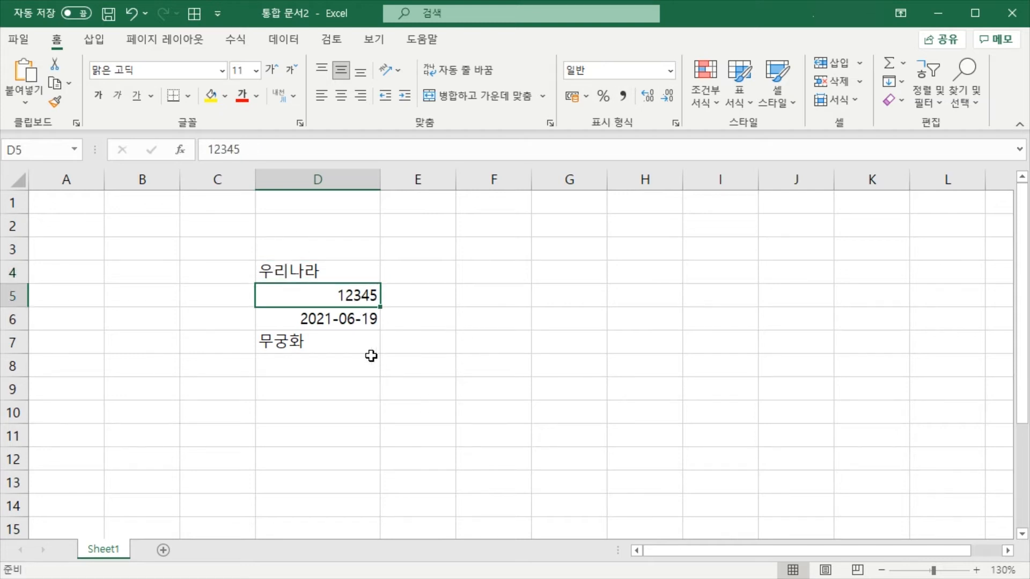
{"action": "left_click", "coordinate": [364, 325]}
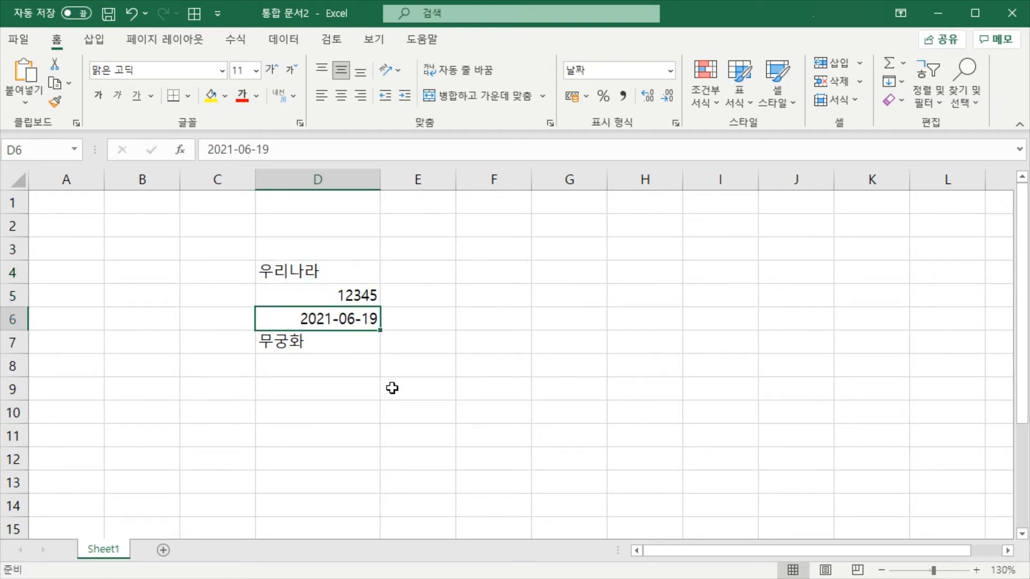
Enter the time 12:15 in cell D8 and reselect the cell to see its stored value
{"action": "left_click", "coordinate": [350, 369]}
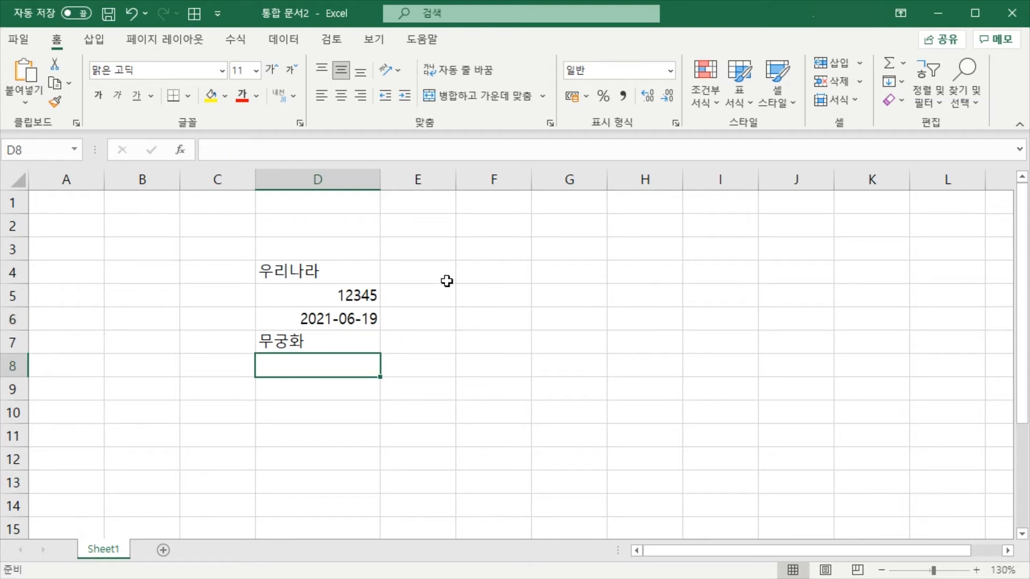
{"action": "type", "text": "12"}
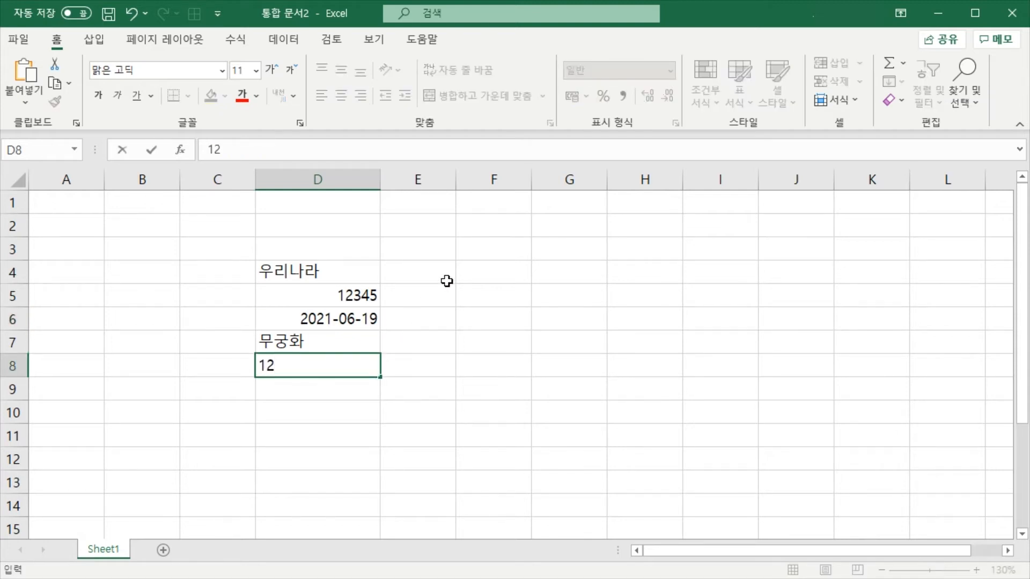
{"action": "type", "text": ":15"}
{"action": "key", "text": "Return"}
{"action": "left_click", "coordinate": [328, 370]}
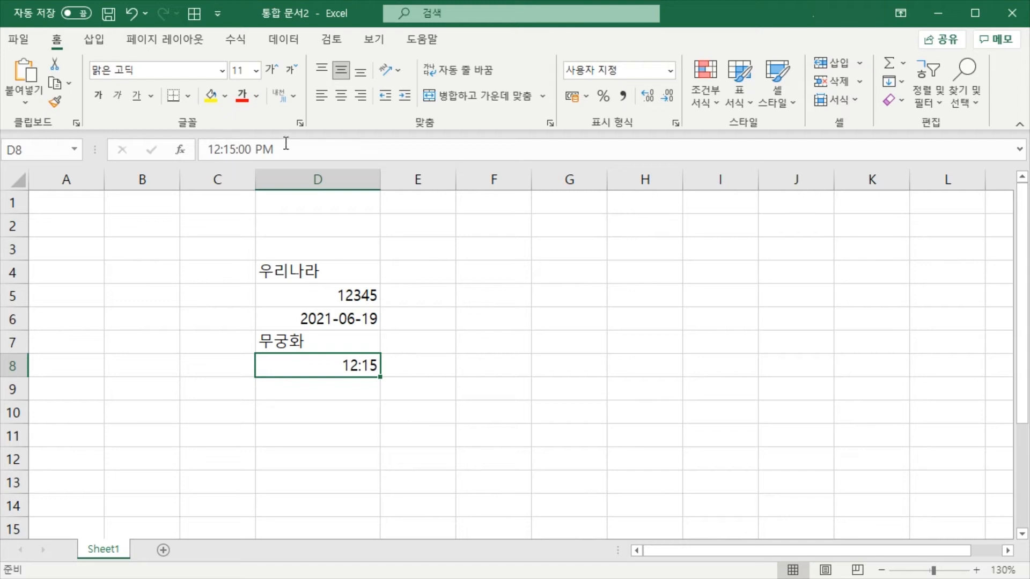
{"action": "left_click", "coordinate": [357, 391]}
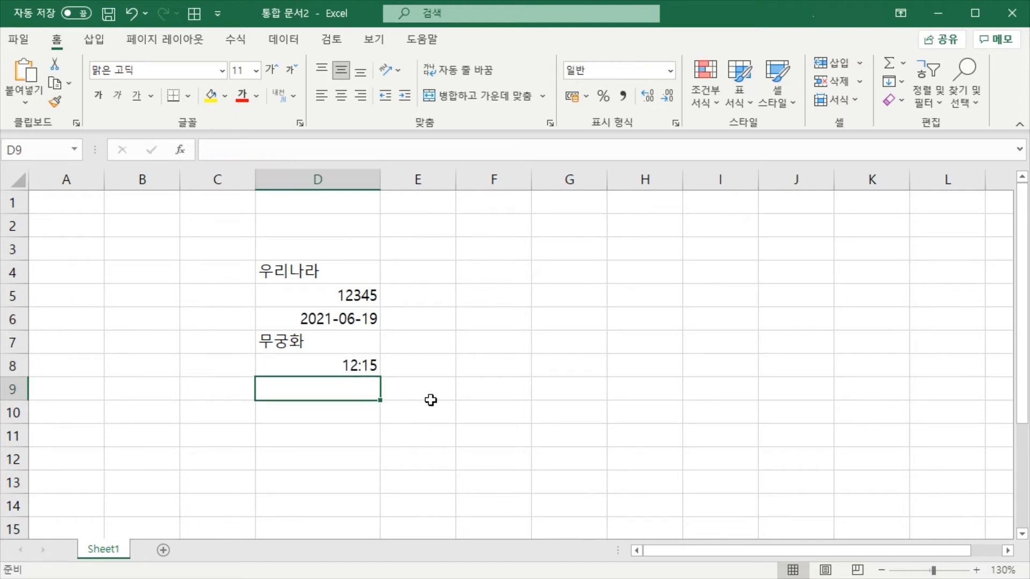
{"action": "left_click", "coordinate": [467, 411]}
{"action": "left_click", "coordinate": [352, 388]}
{"action": "left_click", "coordinate": [396, 395]}
{"action": "left_click", "coordinate": [333, 362]}
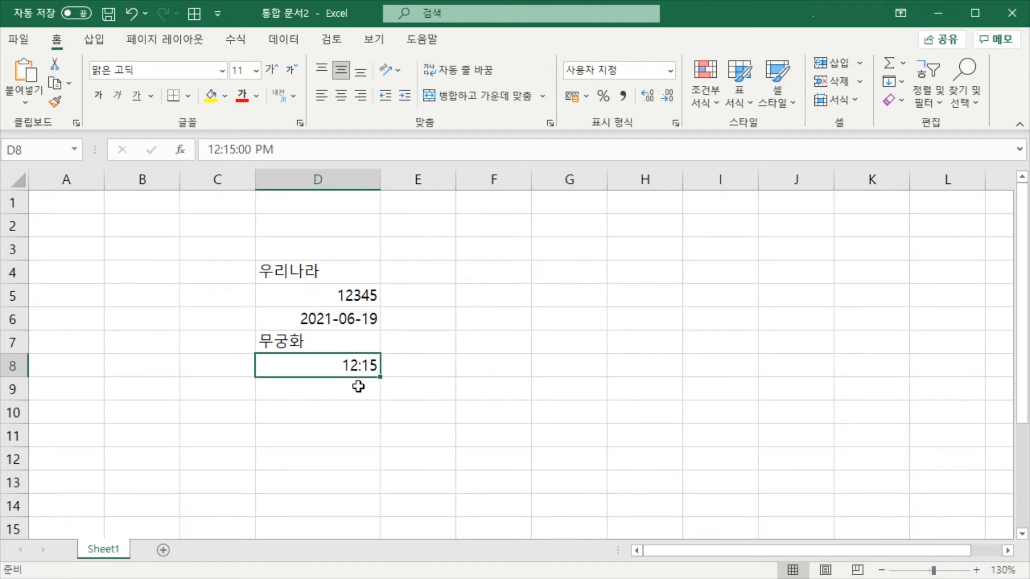
{"action": "left_click", "coordinate": [355, 386]}
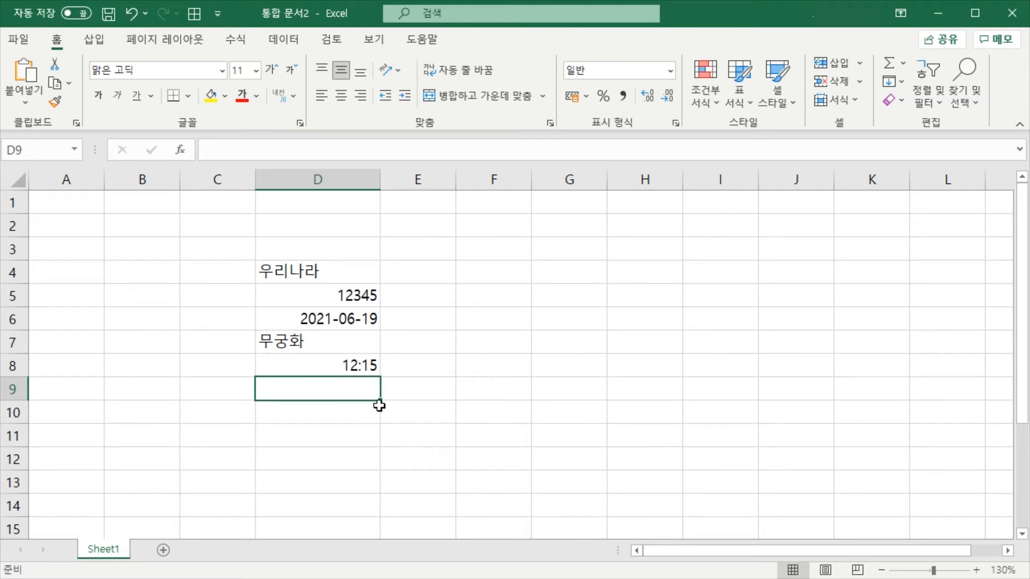
{"action": "left_click", "coordinate": [346, 413]}
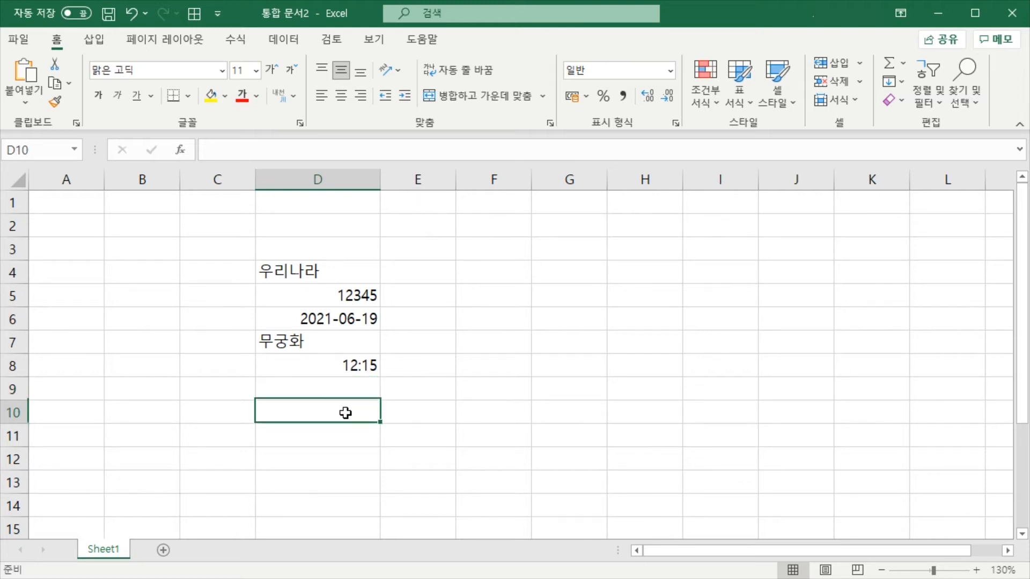
Enter 우리나라 and 대한민국 on two lines within cell D9
{"action": "left_click", "coordinate": [345, 382]}
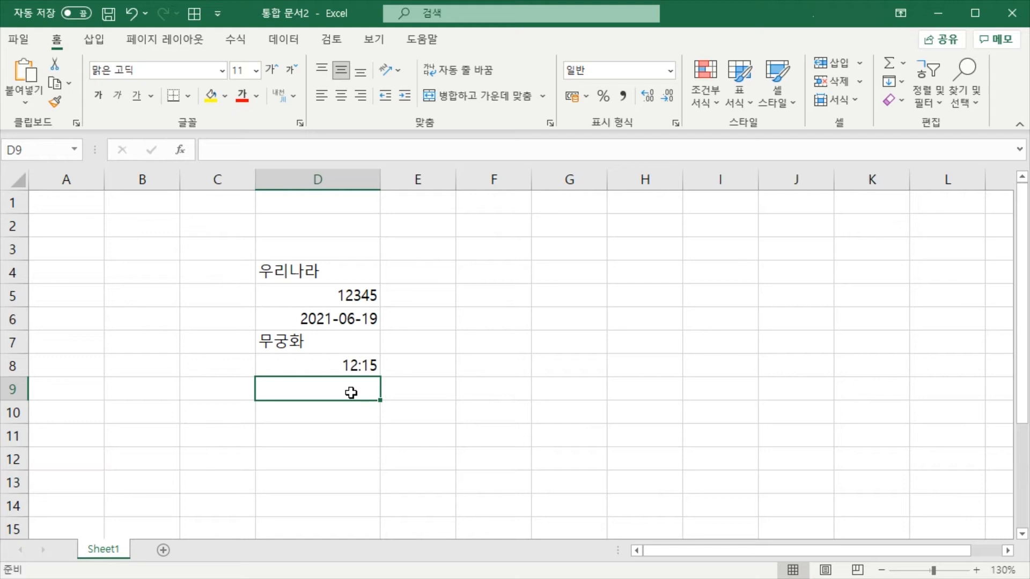
{"action": "type", "text": "우리나라"}
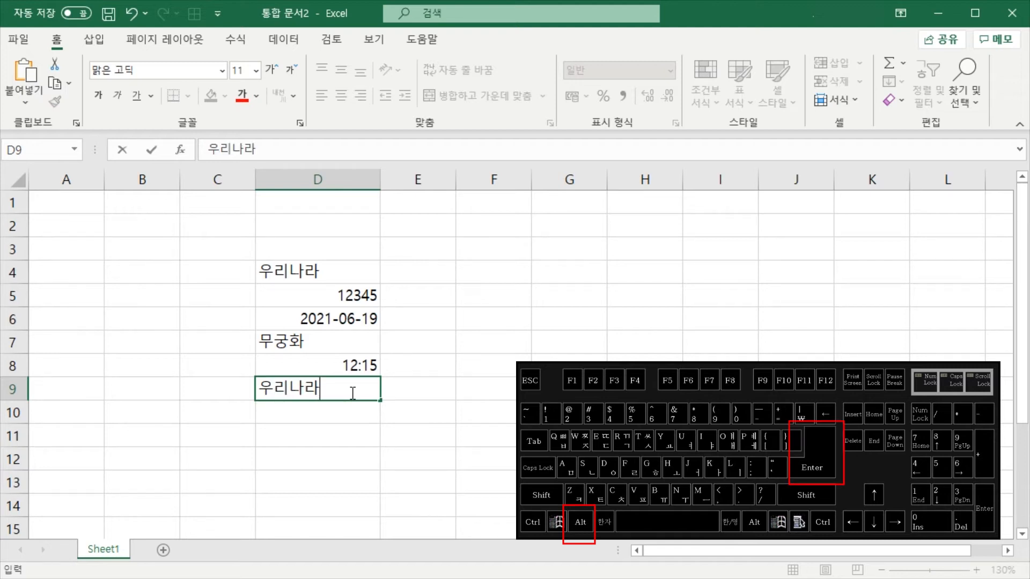
{"action": "key", "text": "alt+Return"}
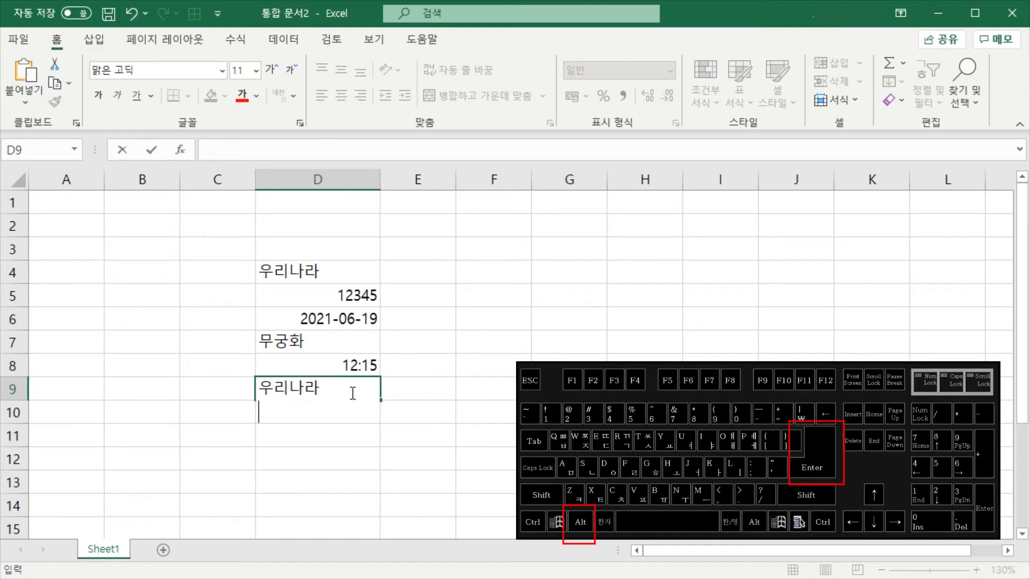
{"action": "type", "text": "대한ㅁ민국"}
{"action": "key", "text": "Return"}
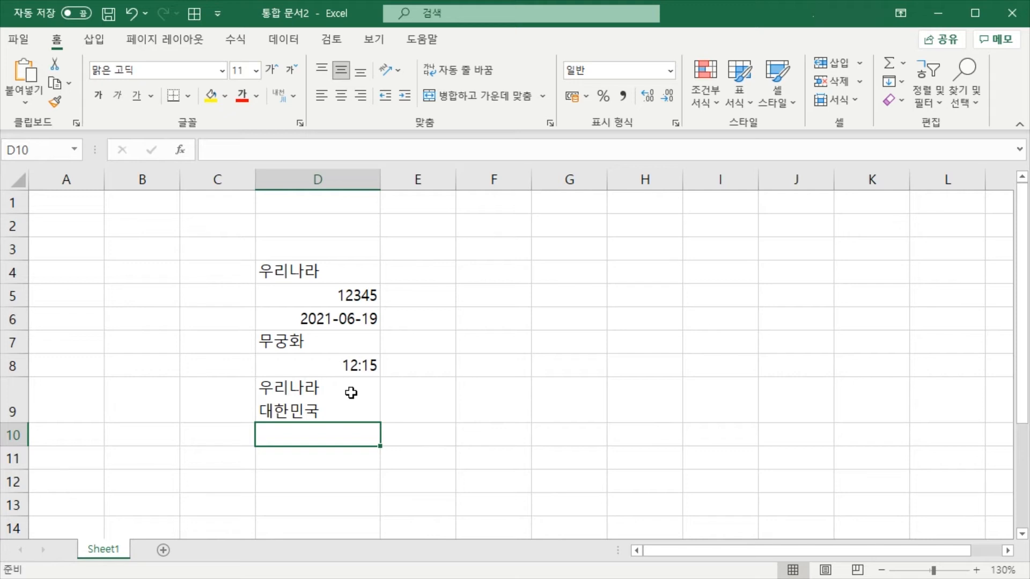
Enter the text 우리나라 in cell F4 and reselect the cell
{"action": "left_click", "coordinate": [523, 279]}
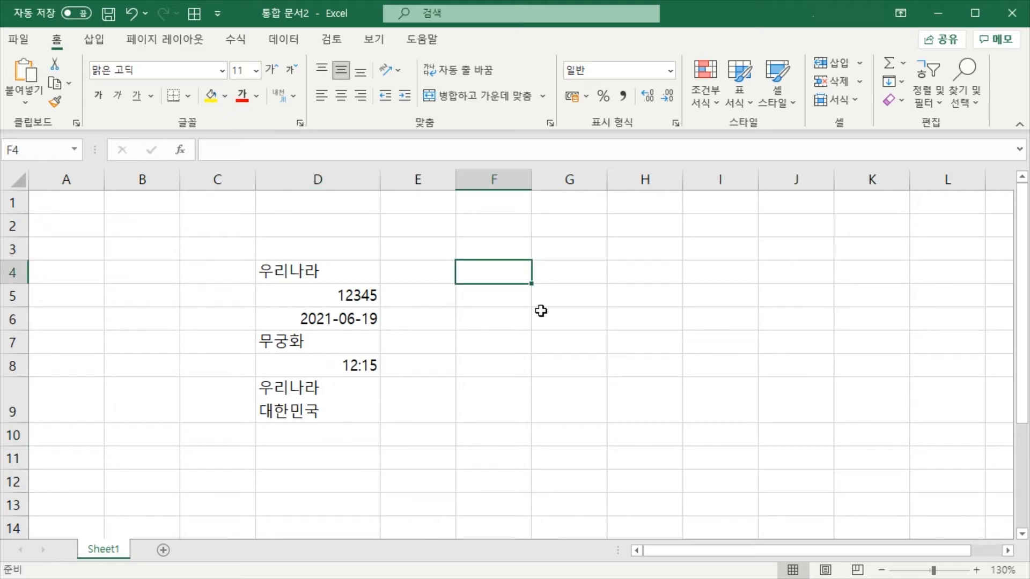
{"action": "left_click", "coordinate": [518, 302]}
{"action": "left_click", "coordinate": [513, 276]}
{"action": "type", "text": "우리"}
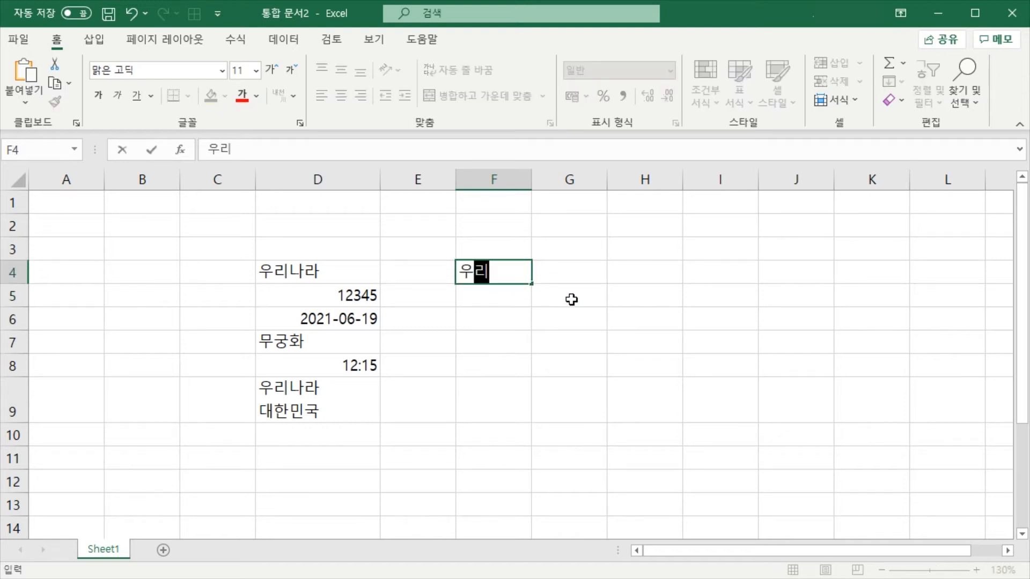
{"action": "type", "text": "날ㅏ"}
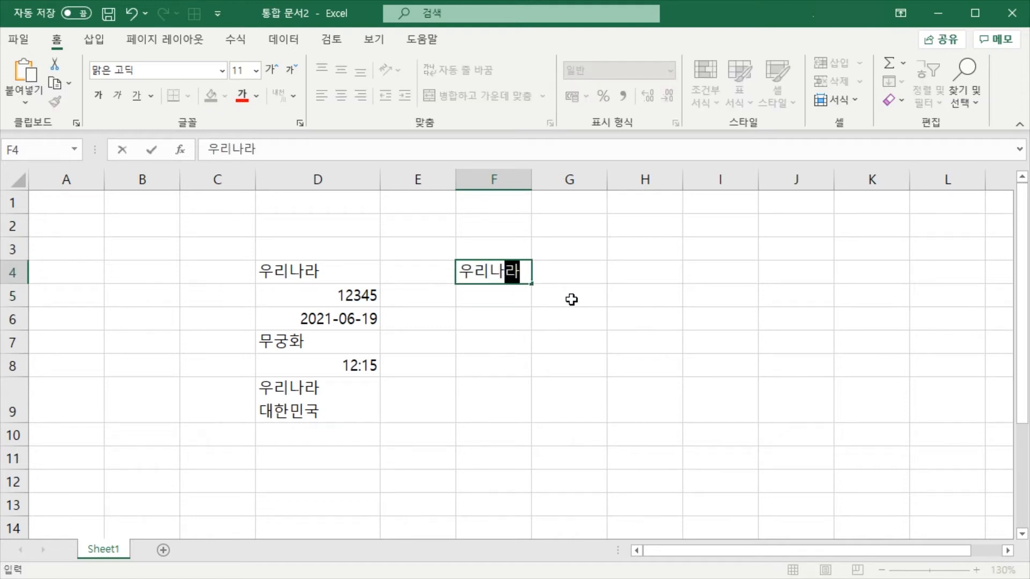
{"action": "key", "text": "Return"}
{"action": "key", "text": "Up"}
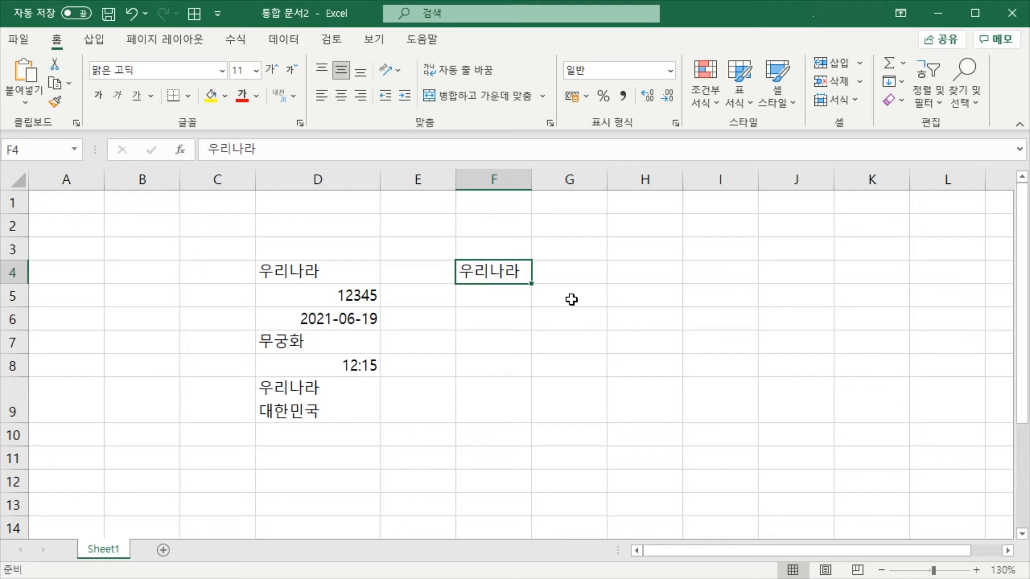
{"action": "left_click", "coordinate": [504, 294]}
{"action": "left_click", "coordinate": [528, 269]}
{"action": "type", "text": "우"}
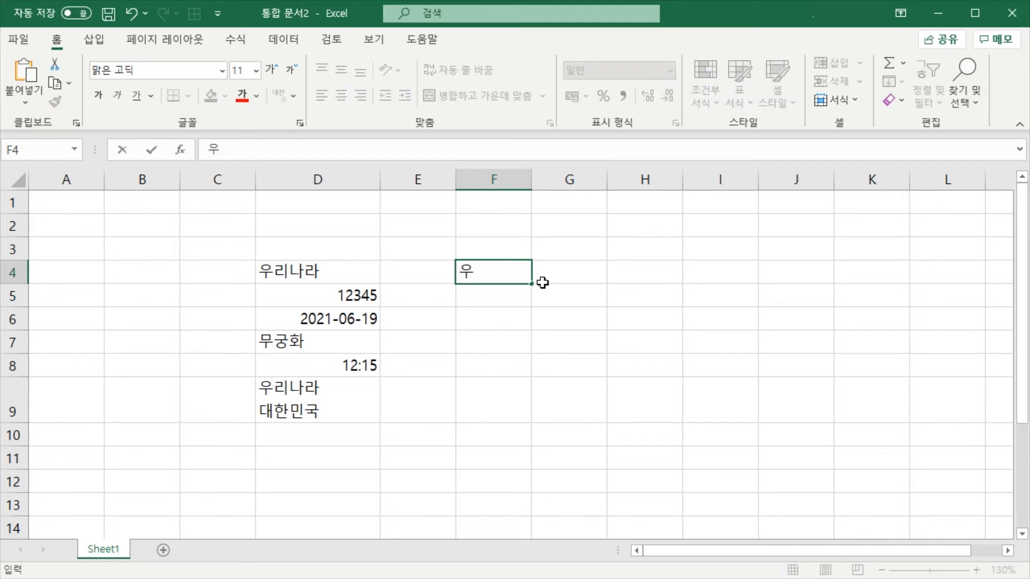
{"action": "key", "text": "Escape"}
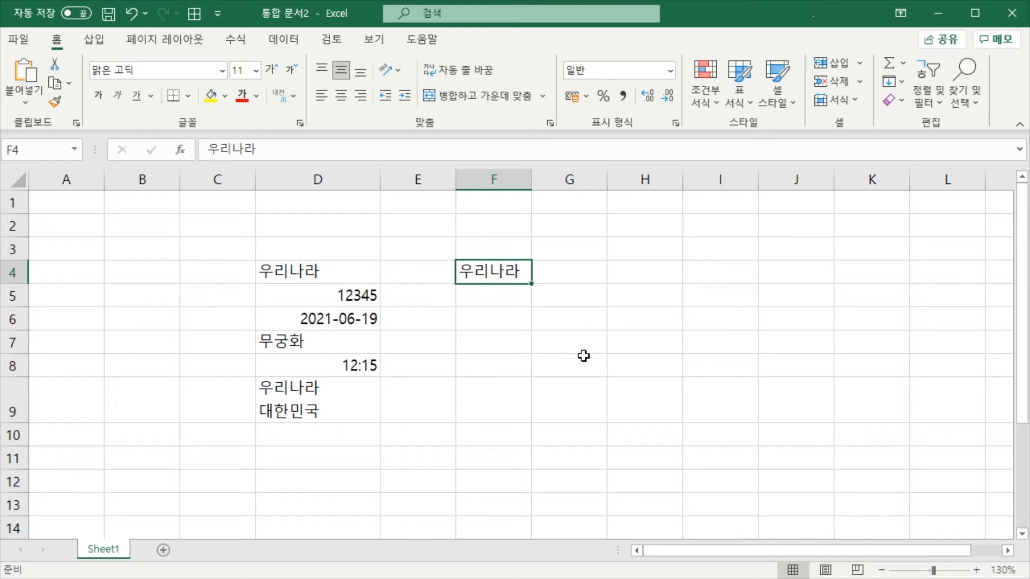
Try replacing 나라 with 대한민국 inside the text of cell F4, and undo the edit
{"action": "double_click", "coordinate": [493, 274]}
{"action": "key", "text": "Delete"}
{"action": "key", "text": "Delete"}
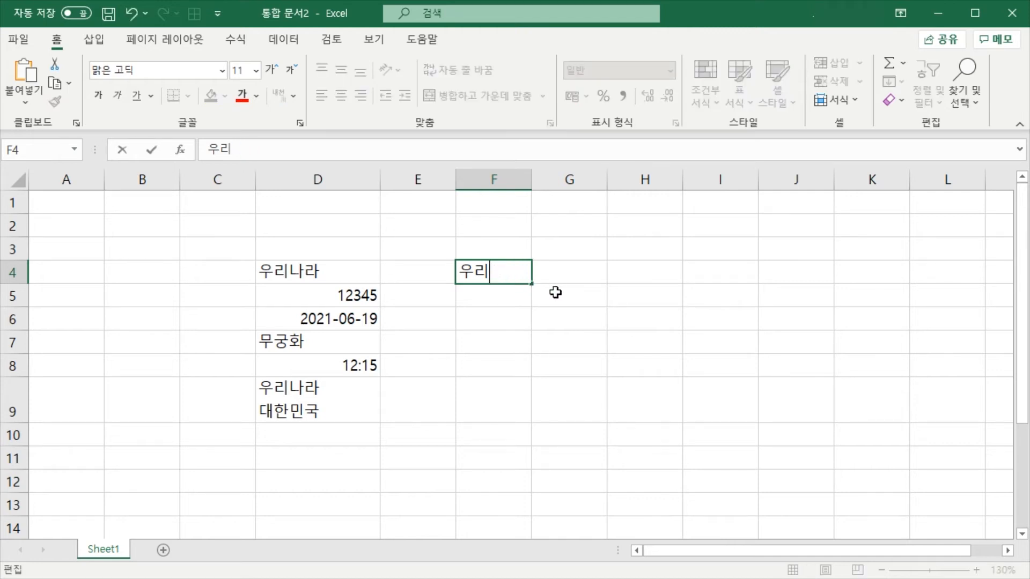
{"action": "type", "text": "대한미ㄴ국"}
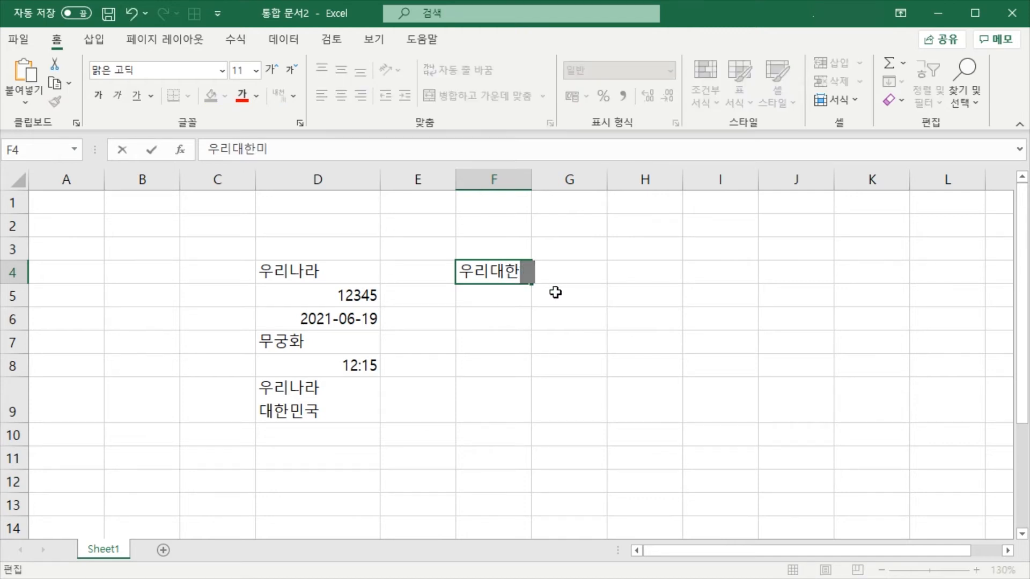
{"action": "key", "text": "Return"}
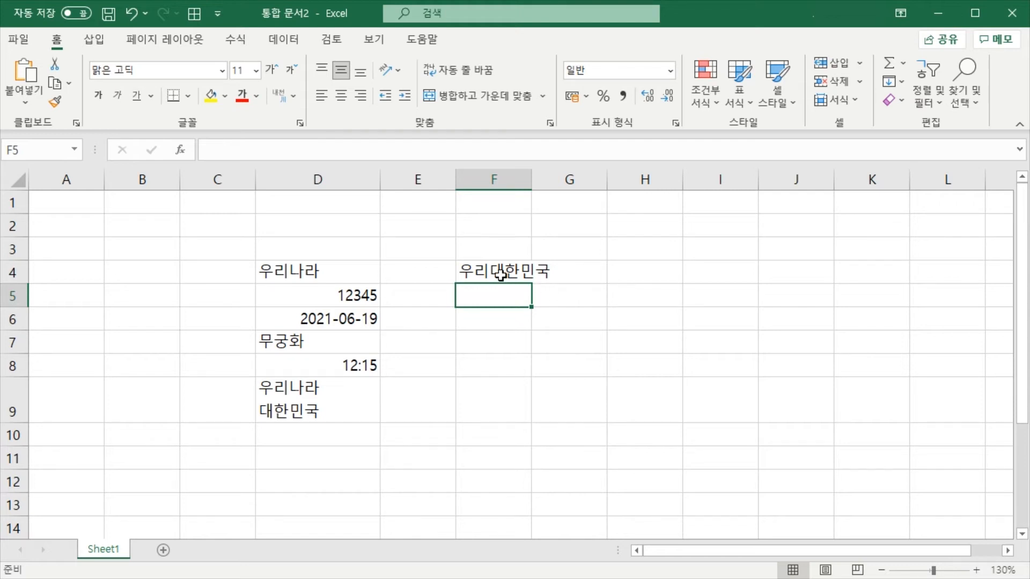
{"action": "key", "text": "ctrl+z"}
{"action": "left_click", "coordinate": [508, 299]}
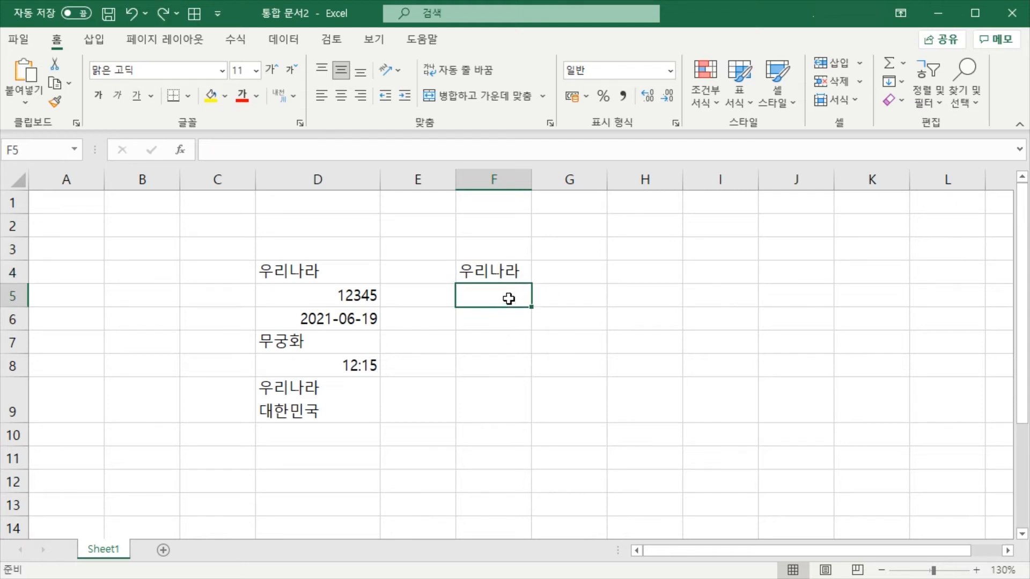
Edit the existing text of cell F4 to read 우리대한민국, keeping its first two characters
{"action": "left_click", "coordinate": [504, 276]}
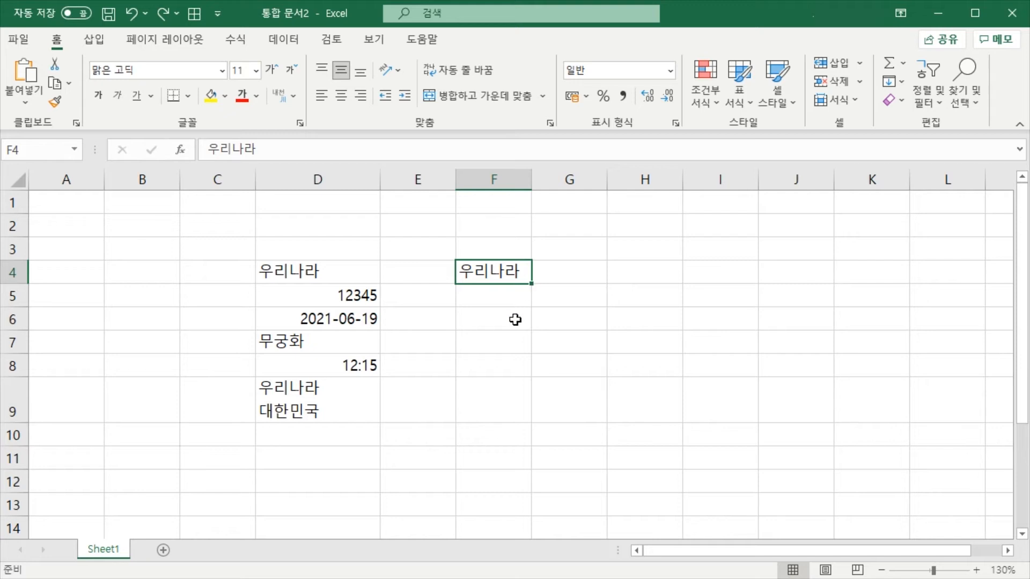
{"action": "key", "text": "F2"}
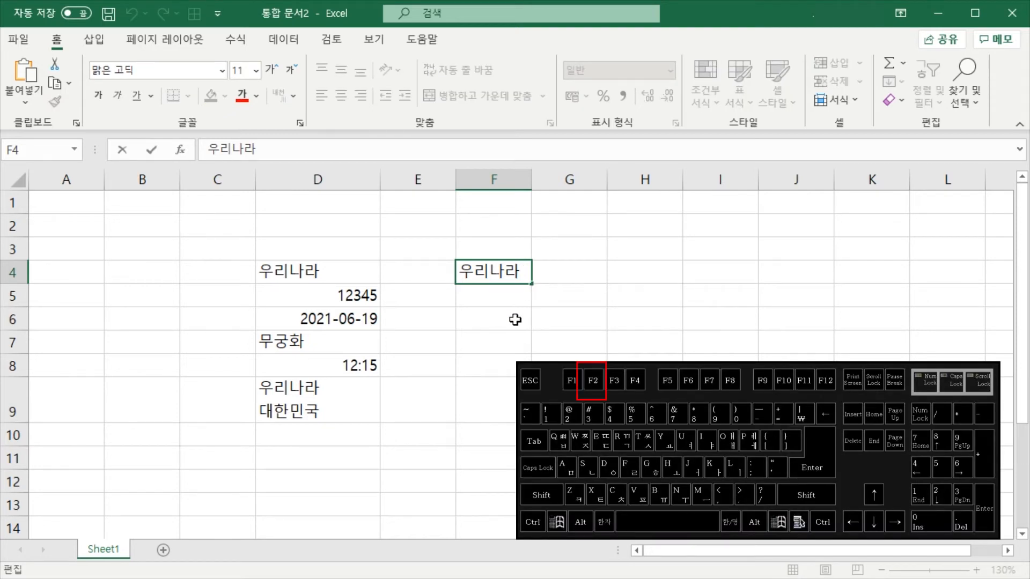
{"action": "key", "text": "BackSpace"}
{"action": "key", "text": "BackSpace"}
{"action": "type", "text": "대한민국"}
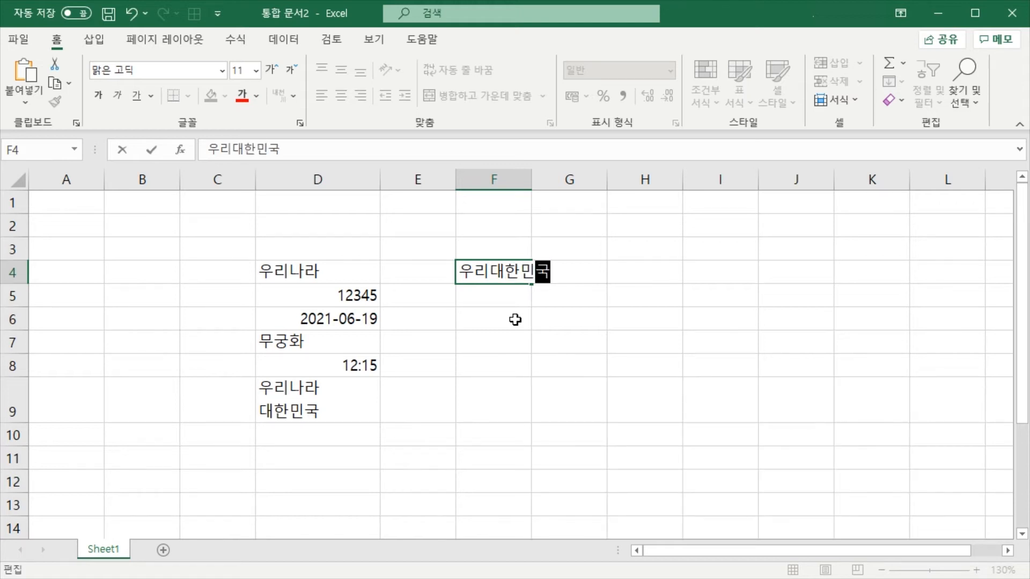
{"action": "key", "text": "Return"}
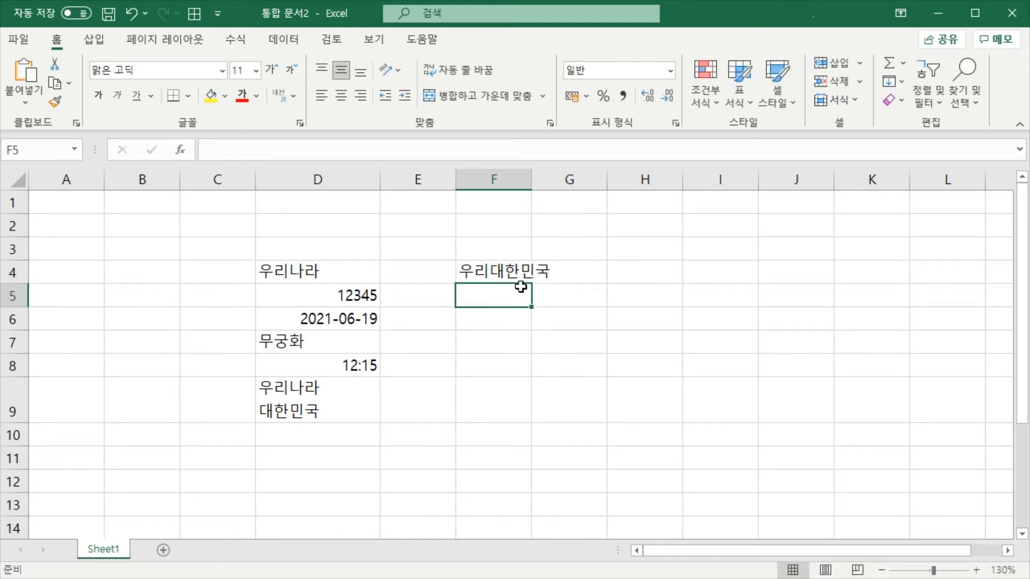
{"action": "left_click", "coordinate": [494, 272]}
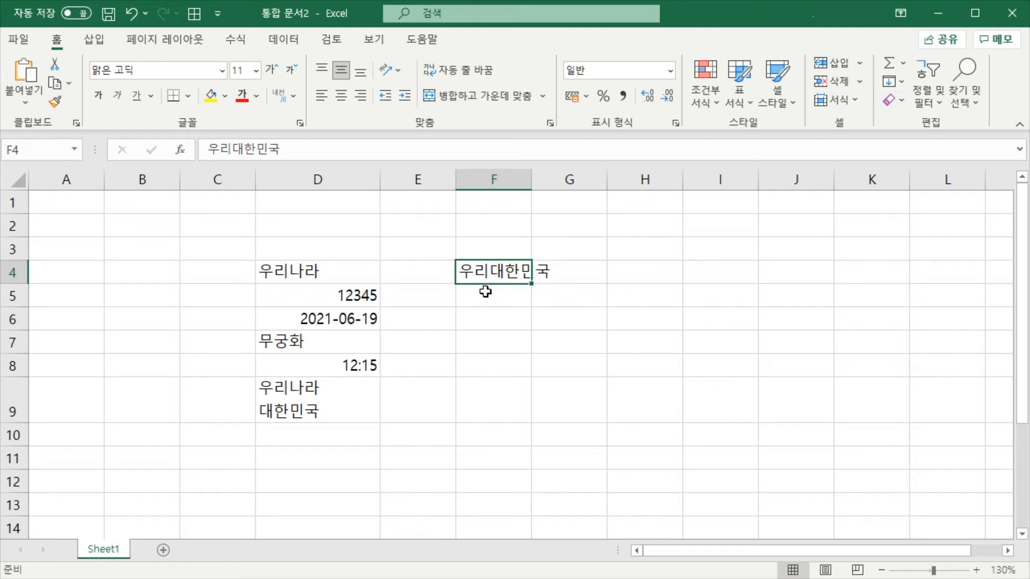
{"action": "double_click", "coordinate": [489, 271]}
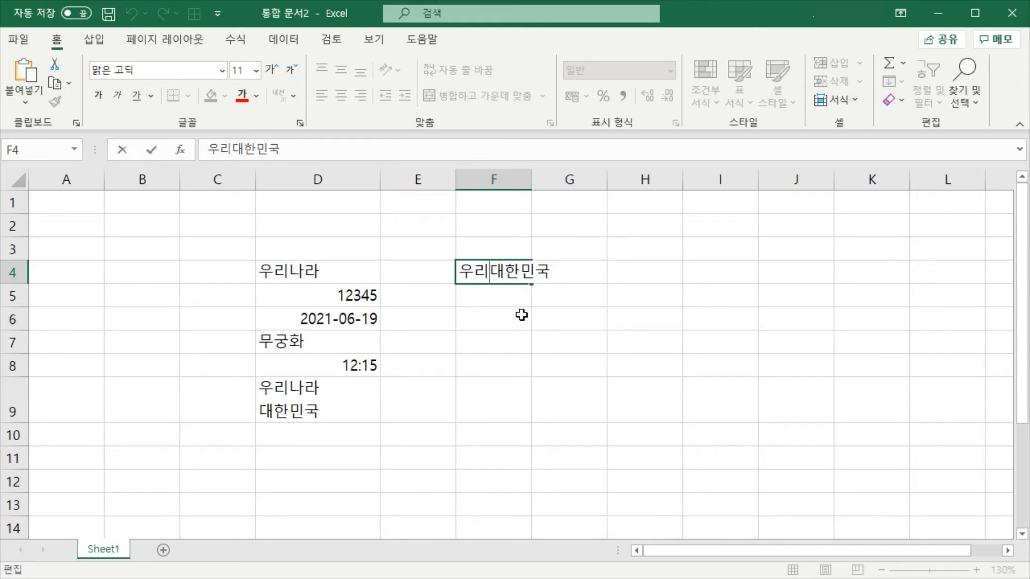
{"action": "key", "text": "Escape"}
{"action": "left_click", "coordinate": [502, 298]}
Replace 대한민국 with 나라 in cell F4 to make the text 우리나라
{"action": "left_click", "coordinate": [497, 278]}
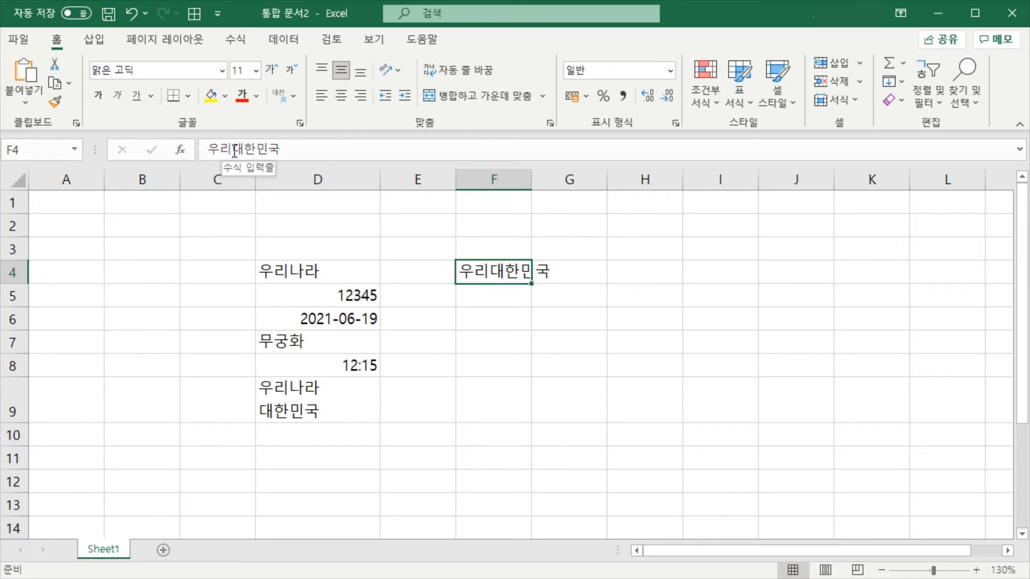
{"action": "left_click_drag", "start_coordinate": [231, 149], "coordinate": [403, 178]}
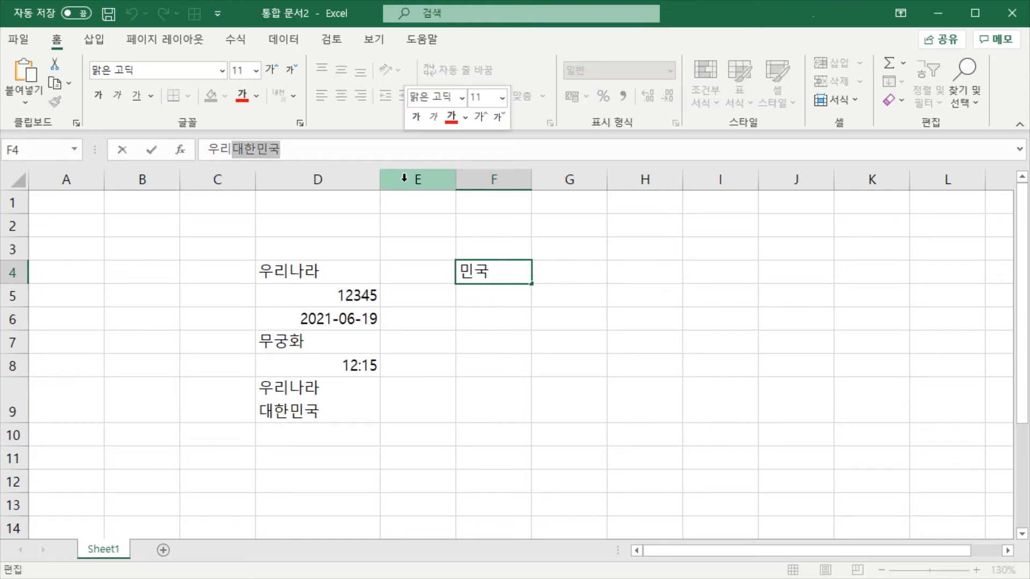
{"action": "type", "text": "나라"}
{"action": "key", "text": "Return"}
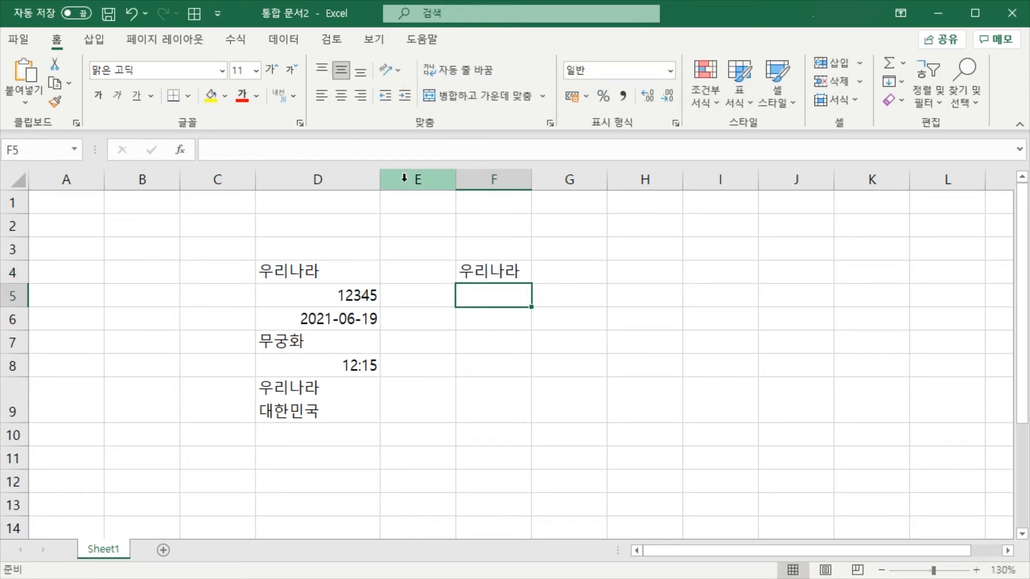
{"action": "left_click", "coordinate": [477, 271]}
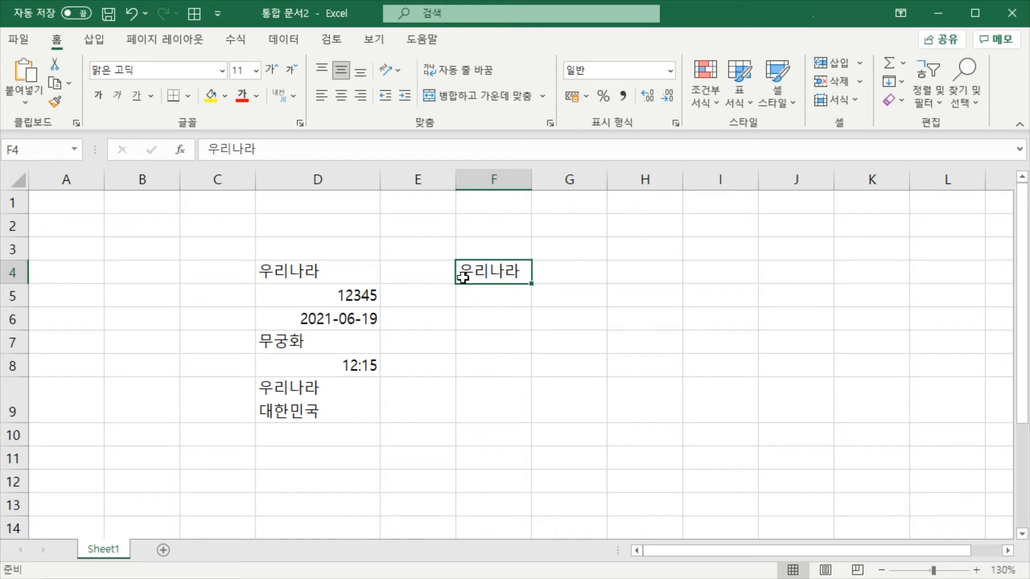
{"action": "left_click", "coordinate": [502, 298]}
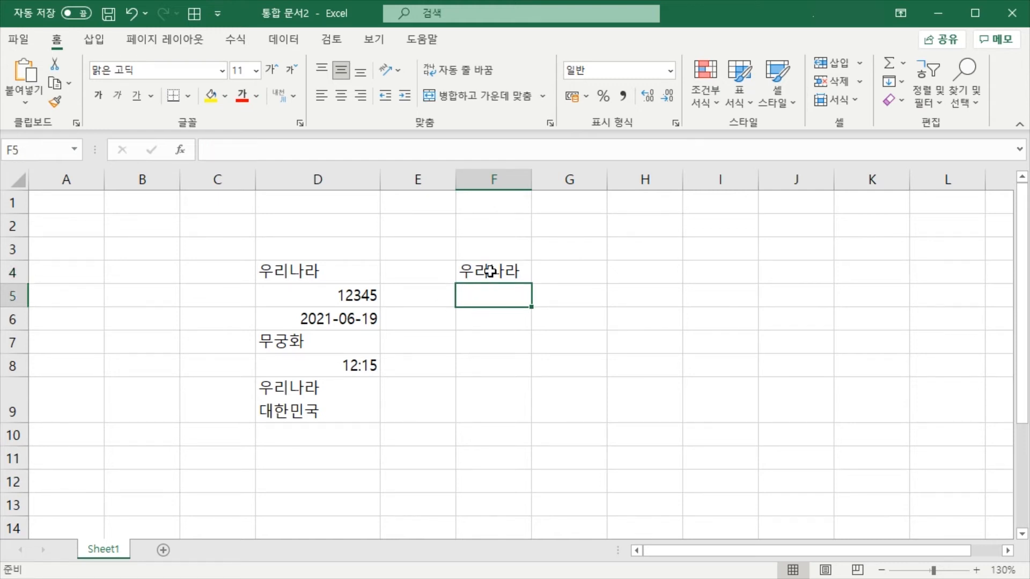
{"action": "left_click", "coordinate": [504, 275]}
{"action": "double_click", "coordinate": [508, 272]}
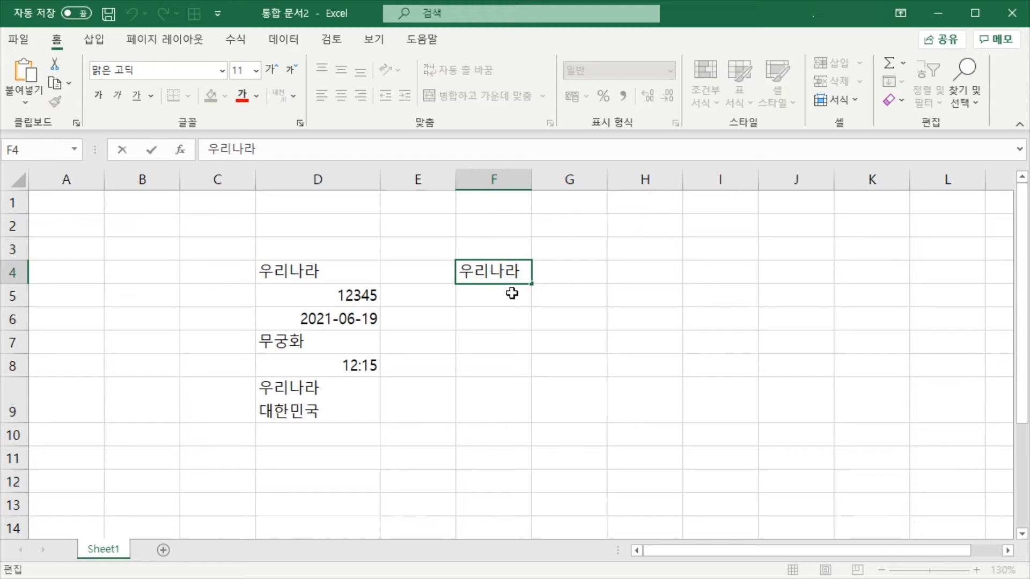
{"action": "left_click", "coordinate": [510, 292]}
{"action": "left_click", "coordinate": [506, 272]}
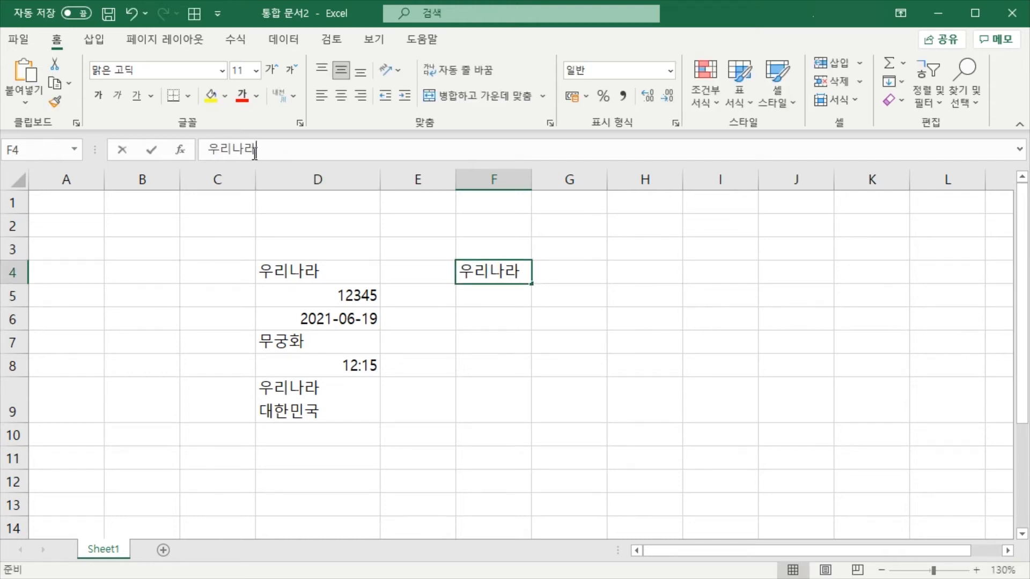
{"action": "left_click", "coordinate": [234, 151]}
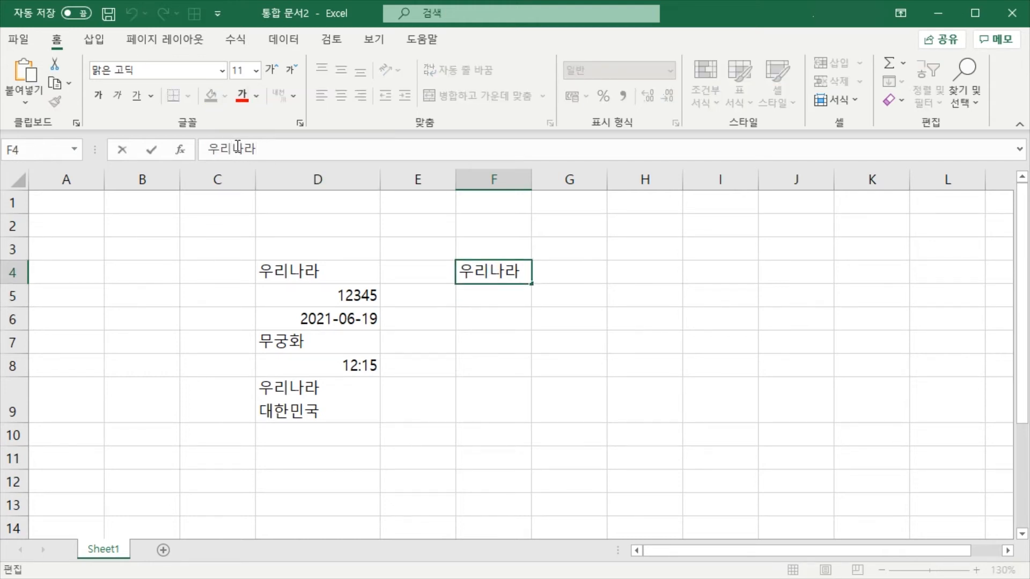
{"action": "left_click", "coordinate": [494, 315]}
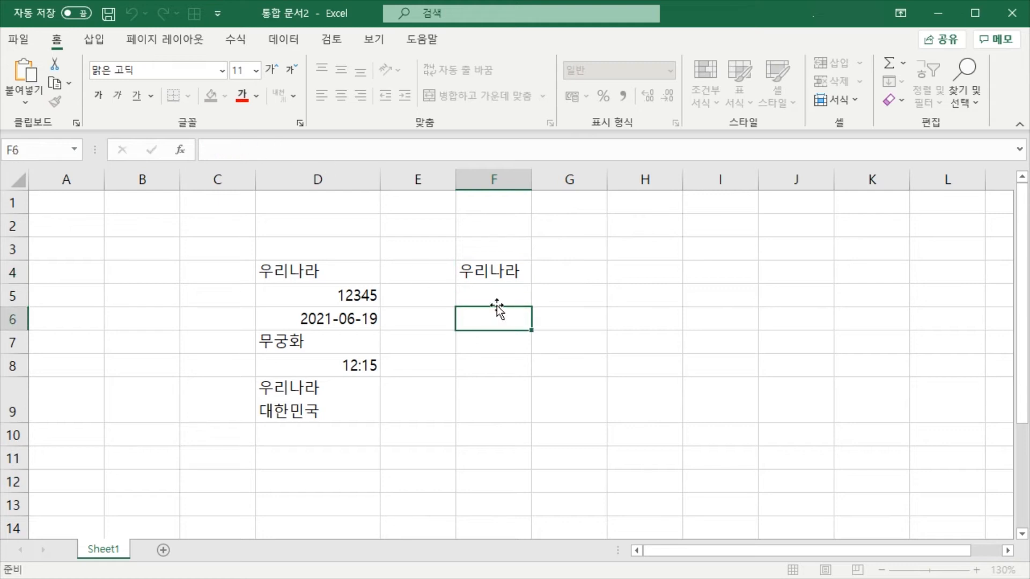
{"action": "left_click", "coordinate": [506, 273]}
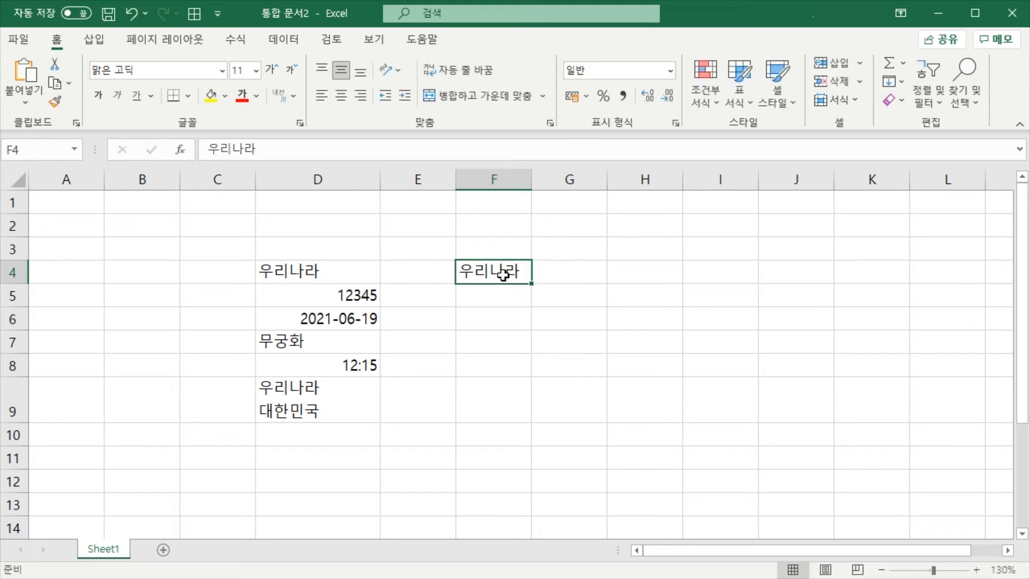
{"action": "left_click", "coordinate": [528, 365]}
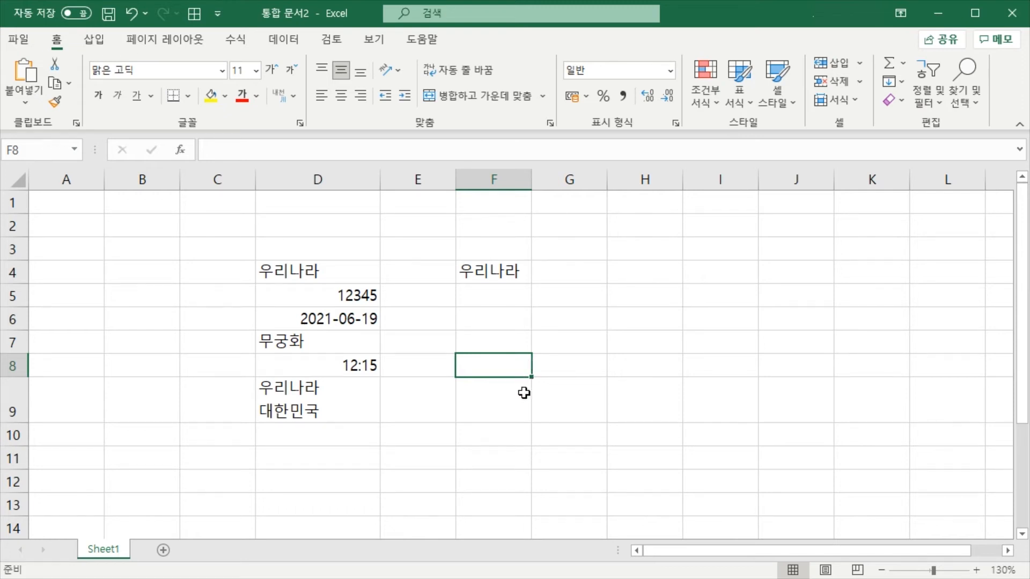
Enter the number 200 in cell F6 and the percentage 200% in cell F7
{"action": "left_click", "coordinate": [572, 357]}
{"action": "left_click", "coordinate": [502, 321]}
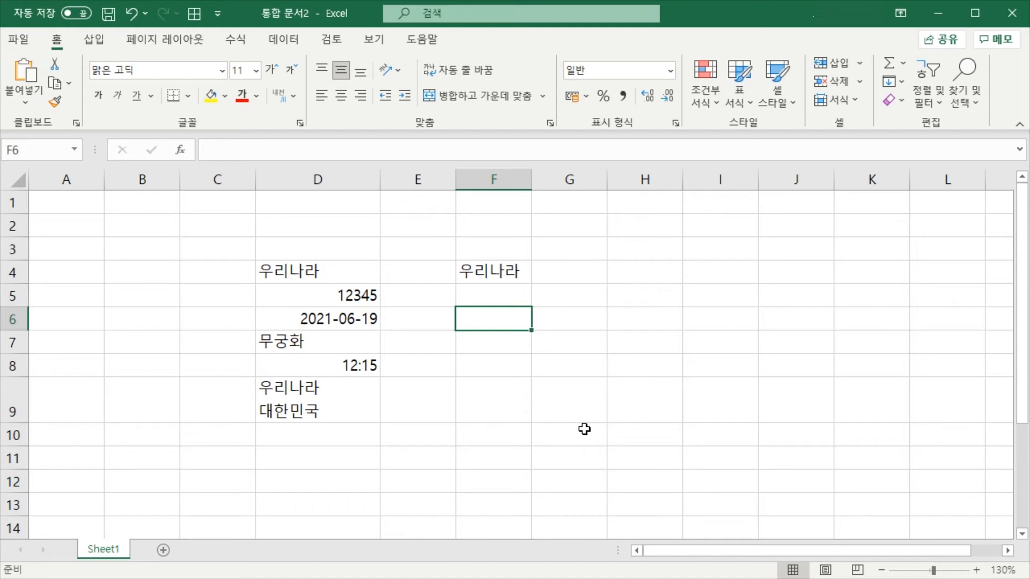
{"action": "type", "text": "200"}
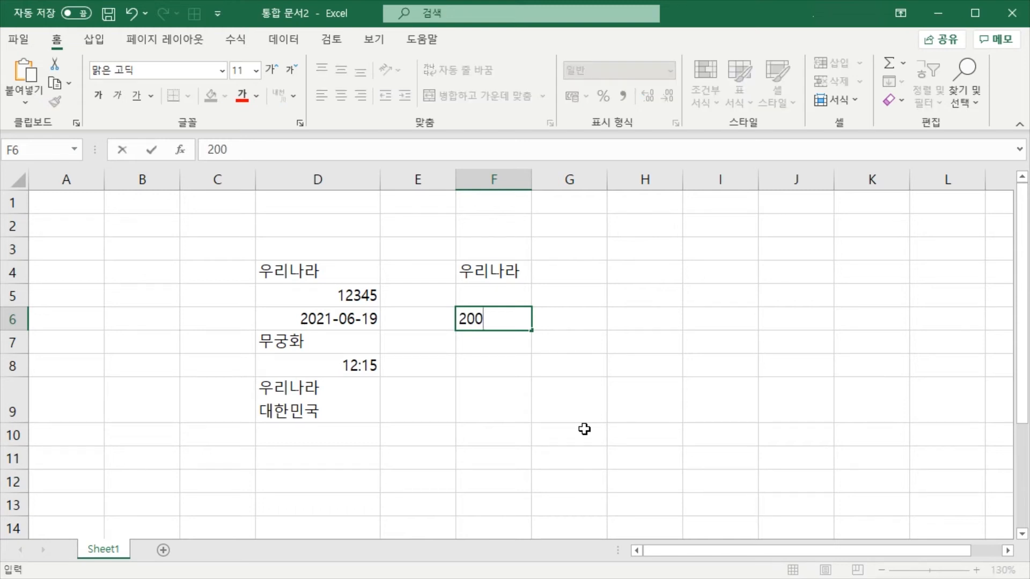
{"action": "key", "text": "Return"}
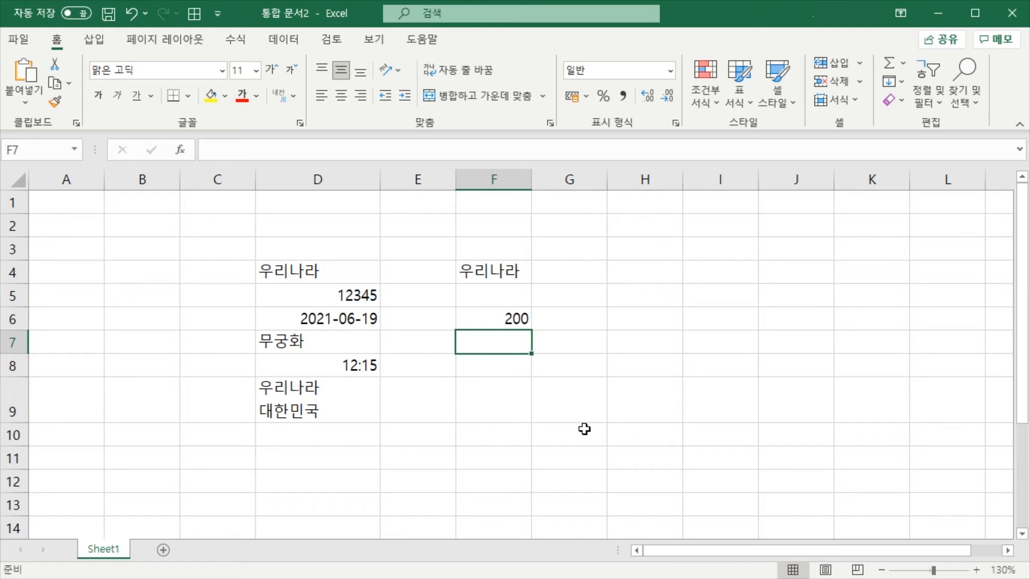
{"action": "type", "text": "200"}
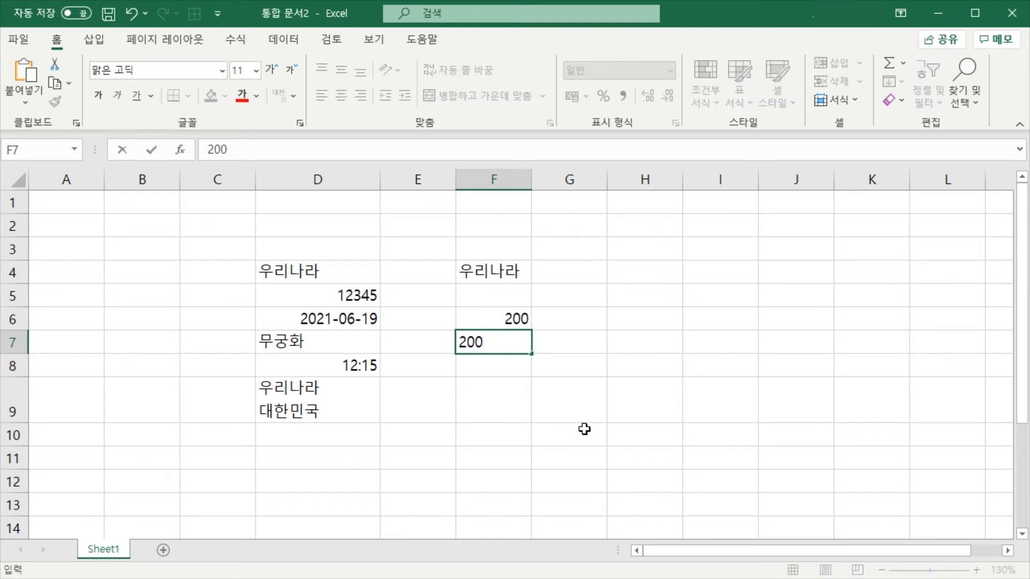
{"action": "type", "text": "%"}
{"action": "key", "text": "Return"}
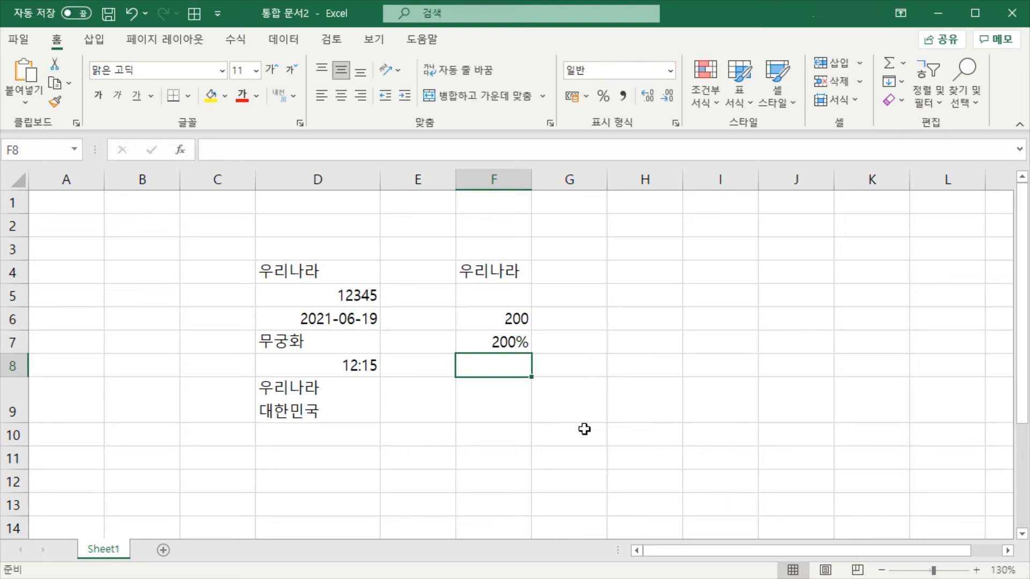
Compare the number format shown for cells F6 and F7 with that of the neighbouring empty cells
{"action": "key", "text": "Up"}
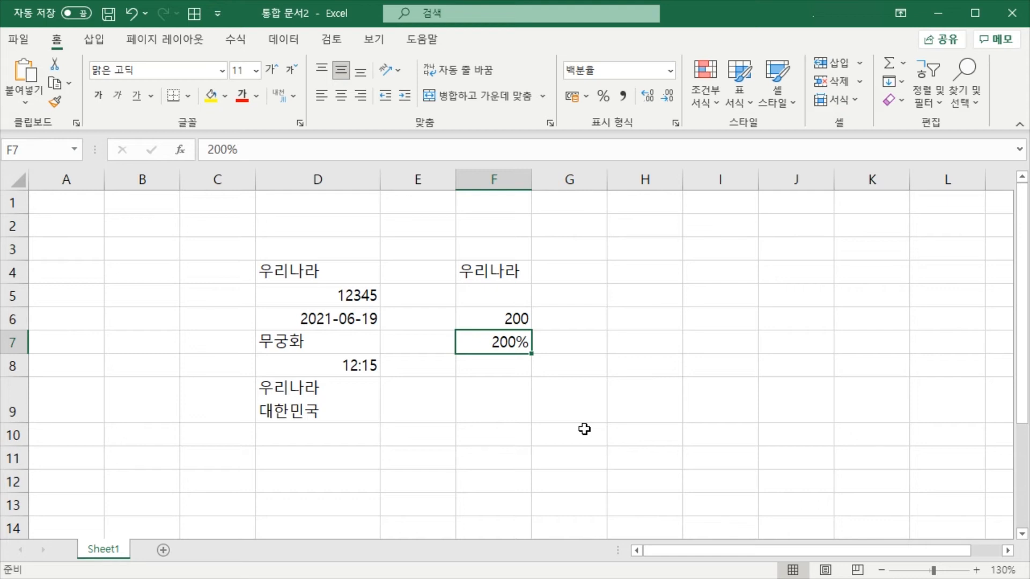
{"action": "key", "text": "Up"}
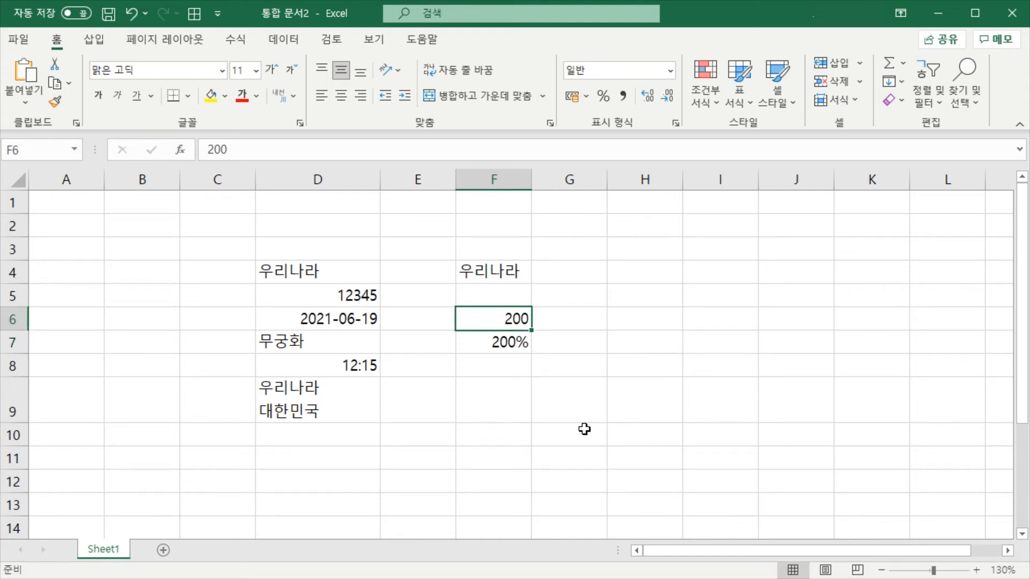
{"action": "left_click", "coordinate": [507, 343]}
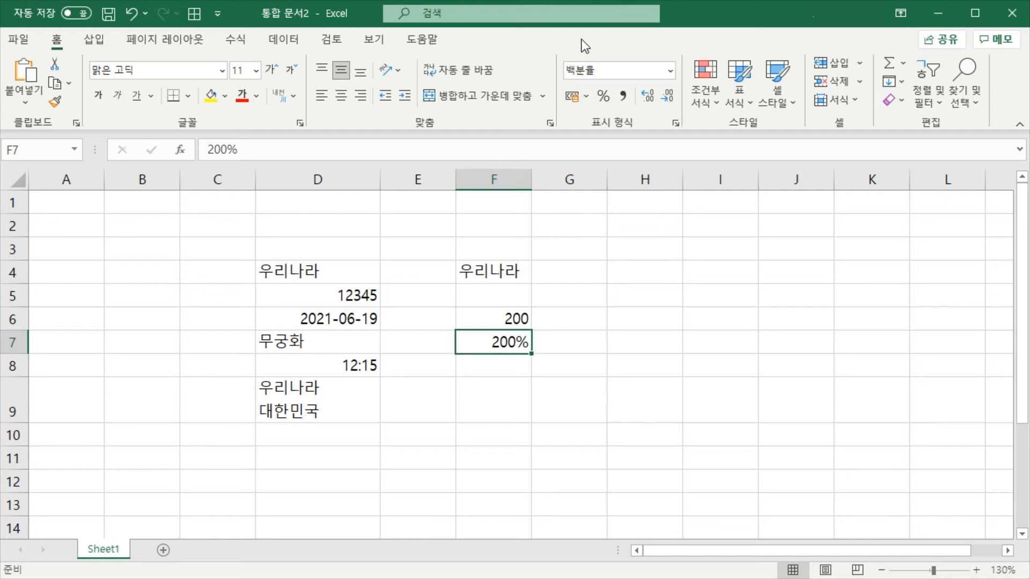
{"action": "left_click", "coordinate": [583, 384]}
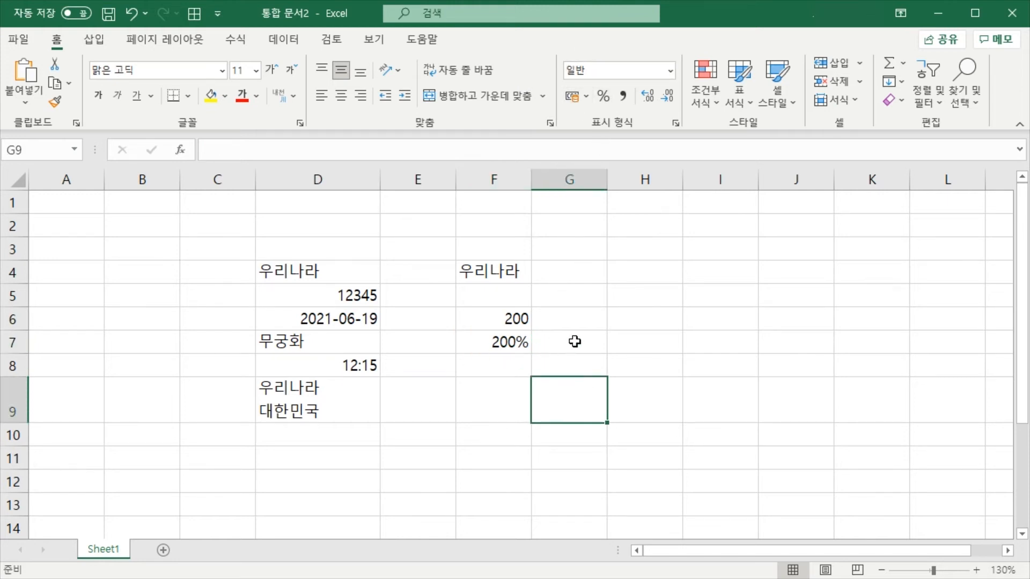
{"action": "left_click", "coordinate": [574, 341]}
{"action": "left_click", "coordinate": [501, 341]}
{"action": "left_click", "coordinate": [558, 346]}
{"action": "left_click", "coordinate": [506, 341]}
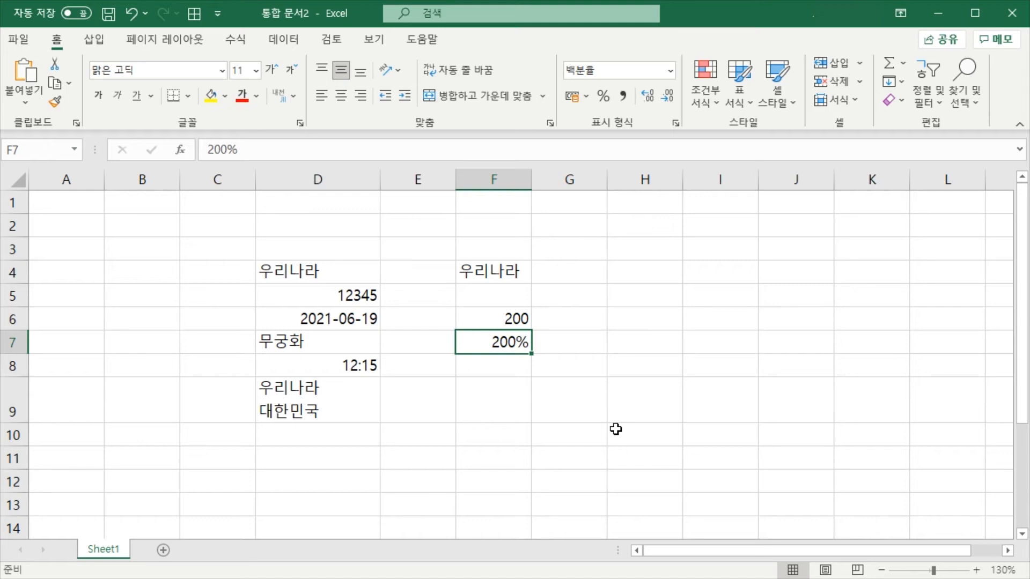
{"action": "left_click", "coordinate": [570, 416]}
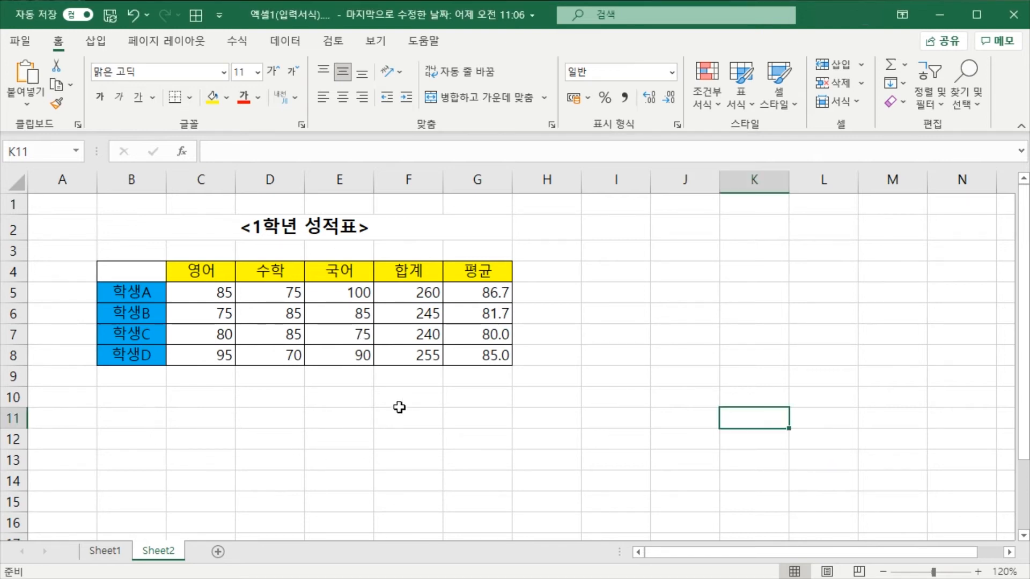
In the grade table workbook, enter the title <1학년 성적표> in cell B11 of Sheet2
{"action": "left_click", "coordinate": [138, 413]}
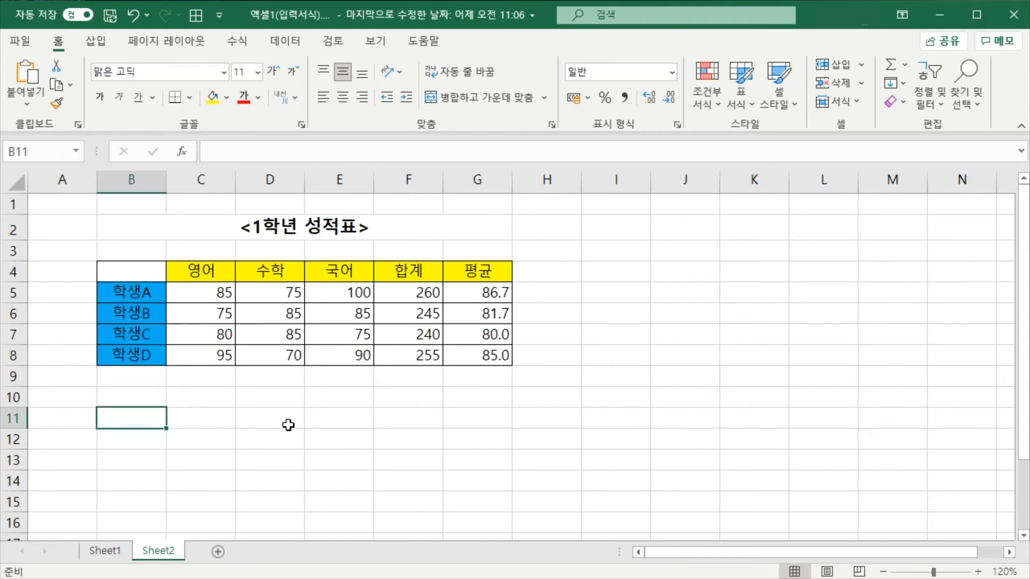
{"action": "type", "text": "<1"}
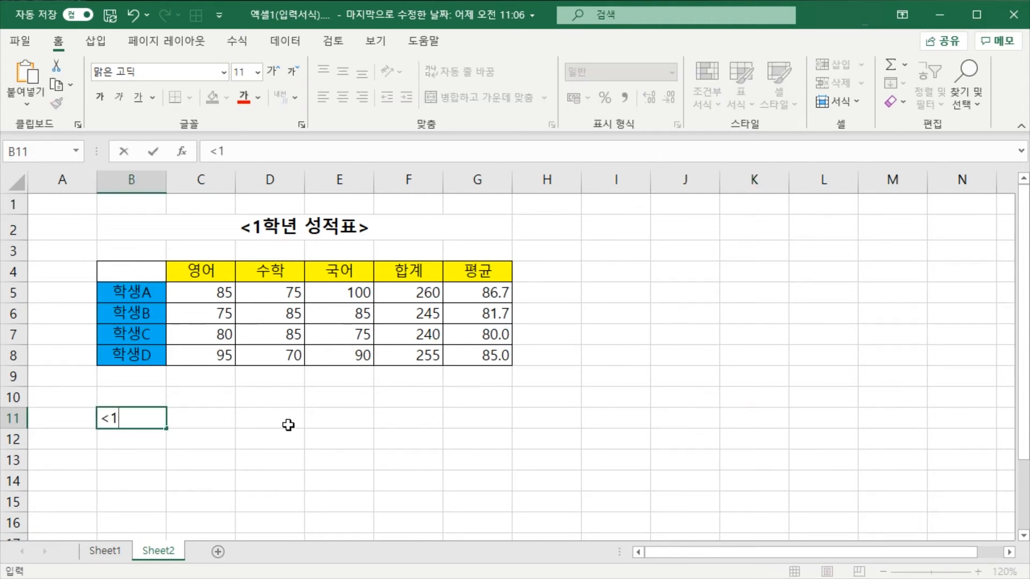
{"action": "type", "text": "하학년 성적"}
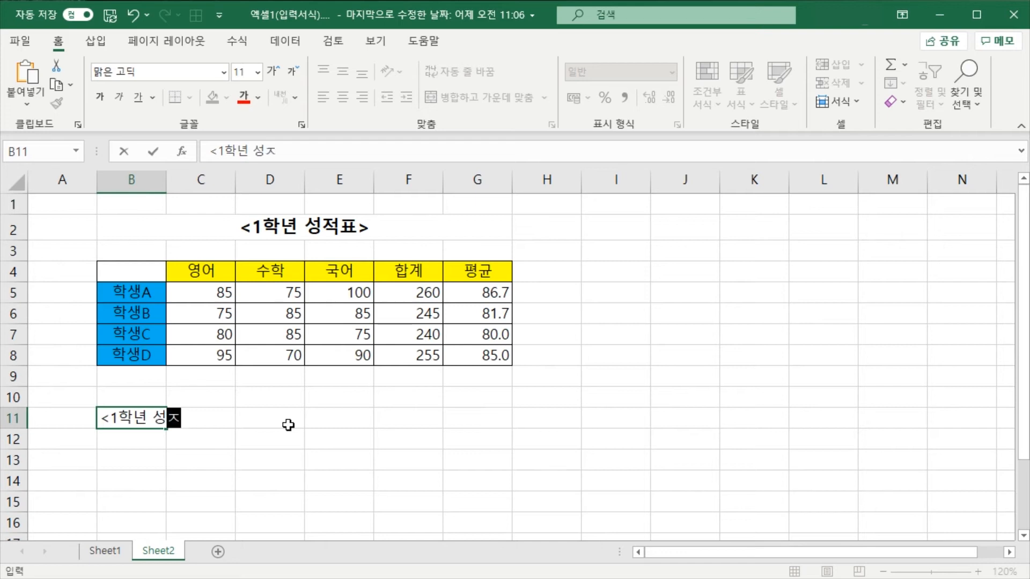
{"action": "type", "text": "표>"}
{"action": "key", "text": "Return"}
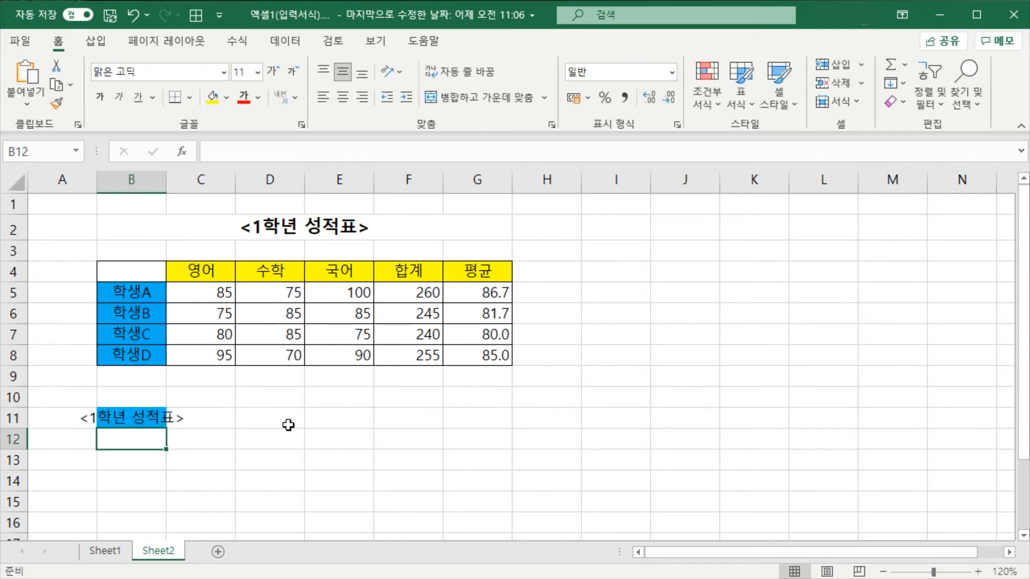
{"action": "key", "text": "Return"}
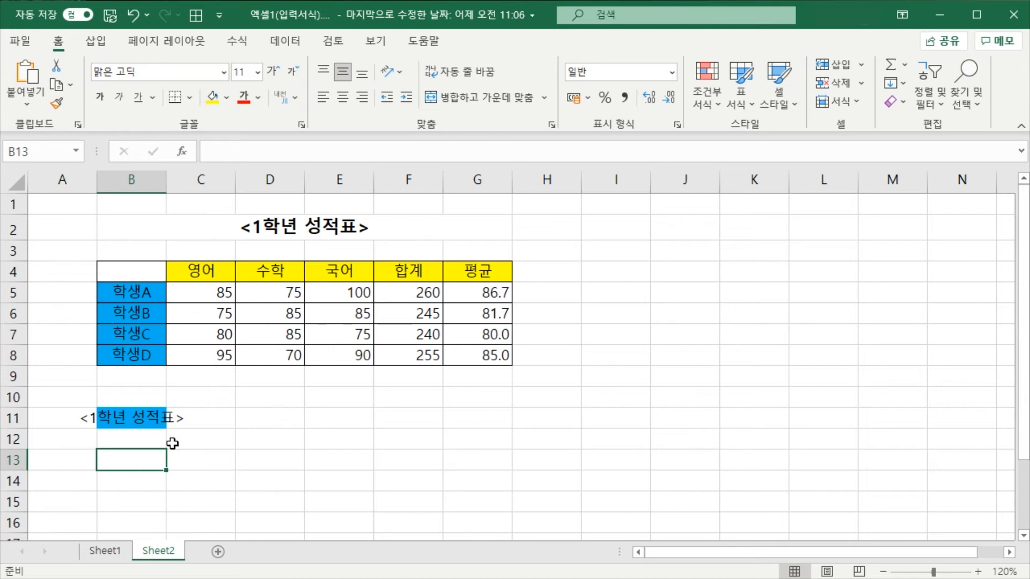
Remove the centre alignment and the blue fill colour from the title cell B11
{"action": "left_click", "coordinate": [134, 422]}
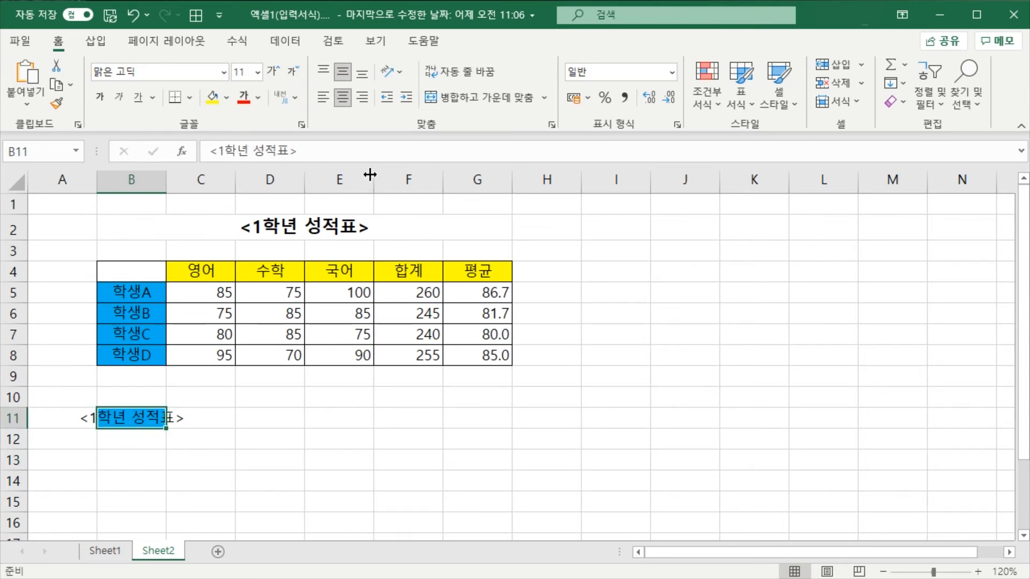
{"action": "left_click", "coordinate": [340, 101]}
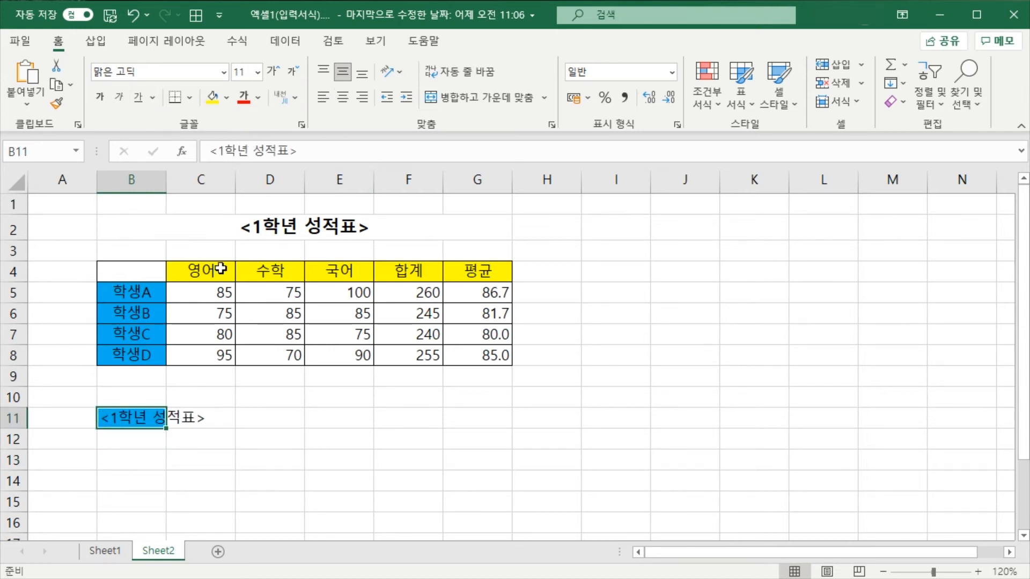
{"action": "left_click", "coordinate": [227, 98]}
{"action": "left_click", "coordinate": [244, 293]}
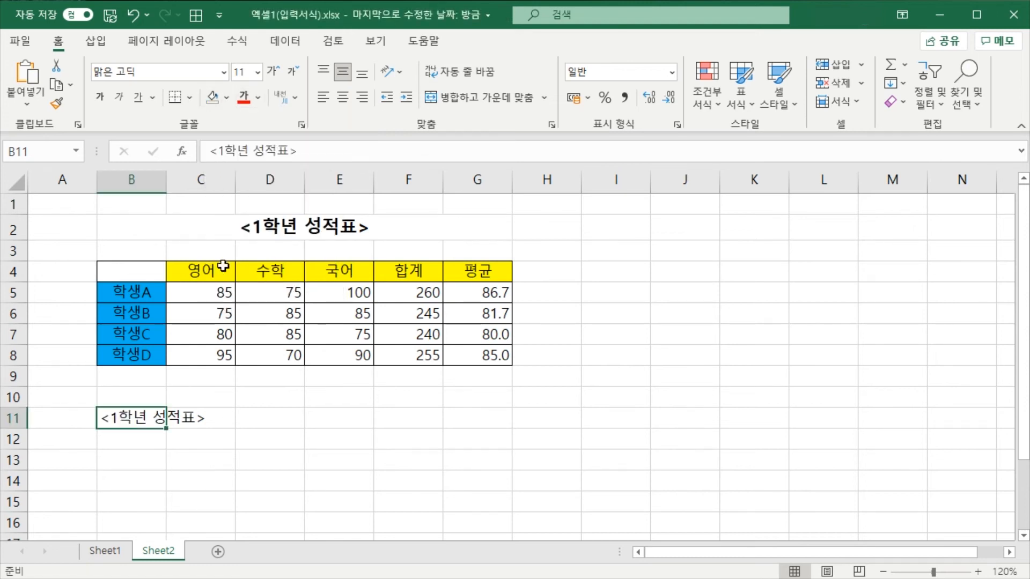
{"action": "left_click", "coordinate": [203, 478]}
{"action": "left_click", "coordinate": [138, 438]}
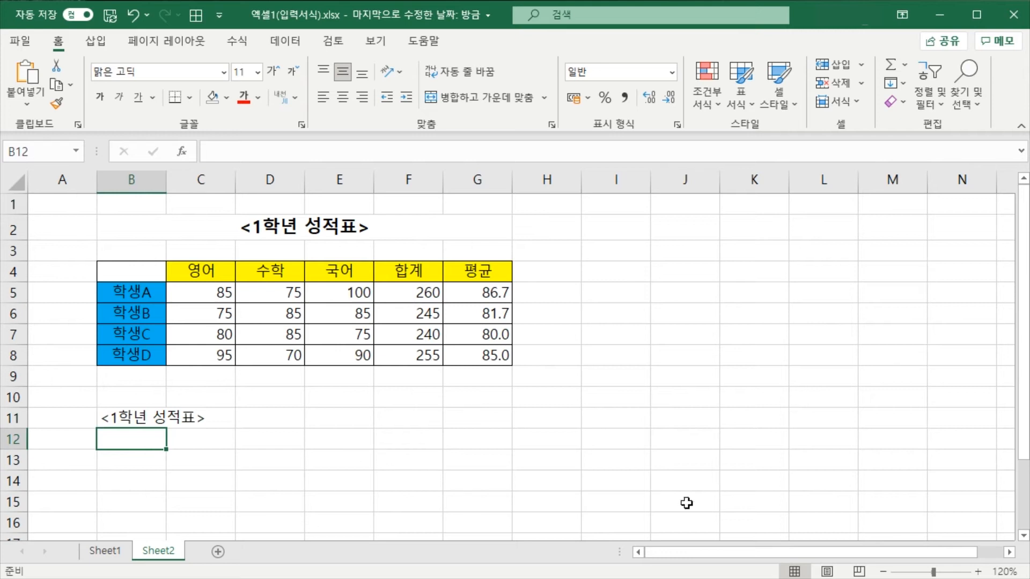
Enter the column headings 영어, 수학, 국어, 합계 and 평균 across cells C13 to G13
{"action": "left_click", "coordinate": [142, 465]}
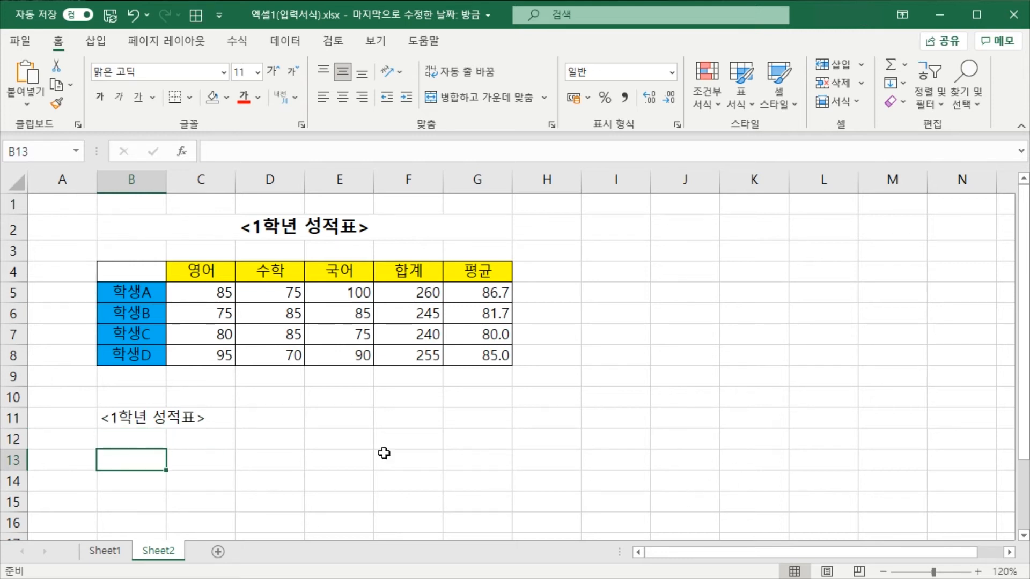
{"action": "left_click", "coordinate": [204, 460]}
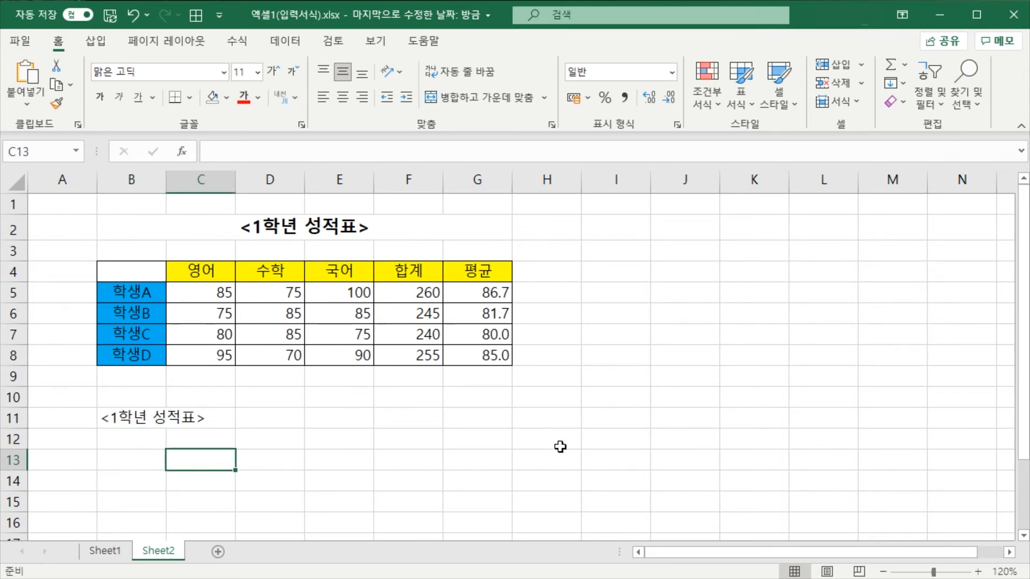
{"action": "type", "text": "영어"}
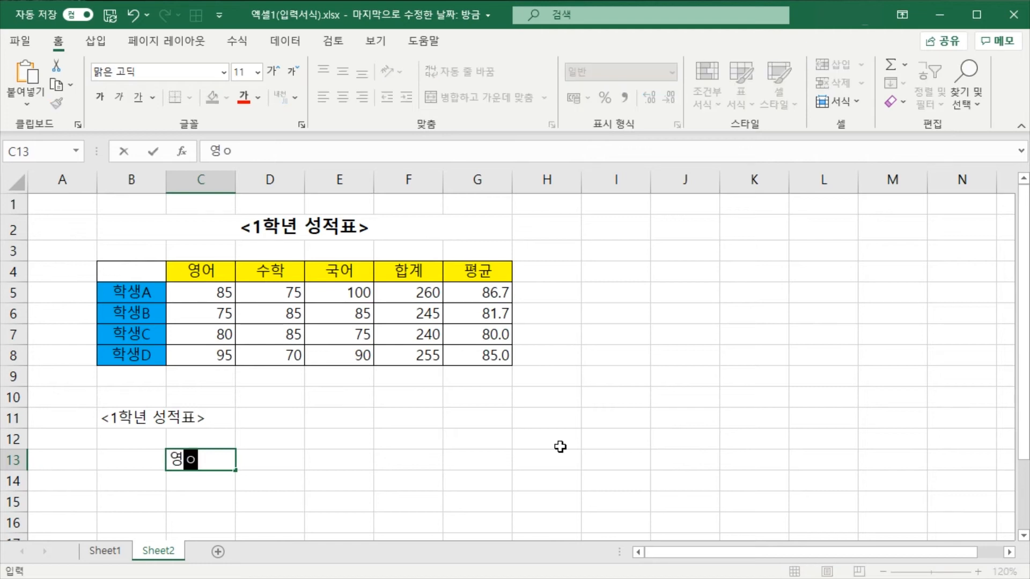
{"action": "key", "text": "Tab"}
{"action": "type", "text": "수학"}
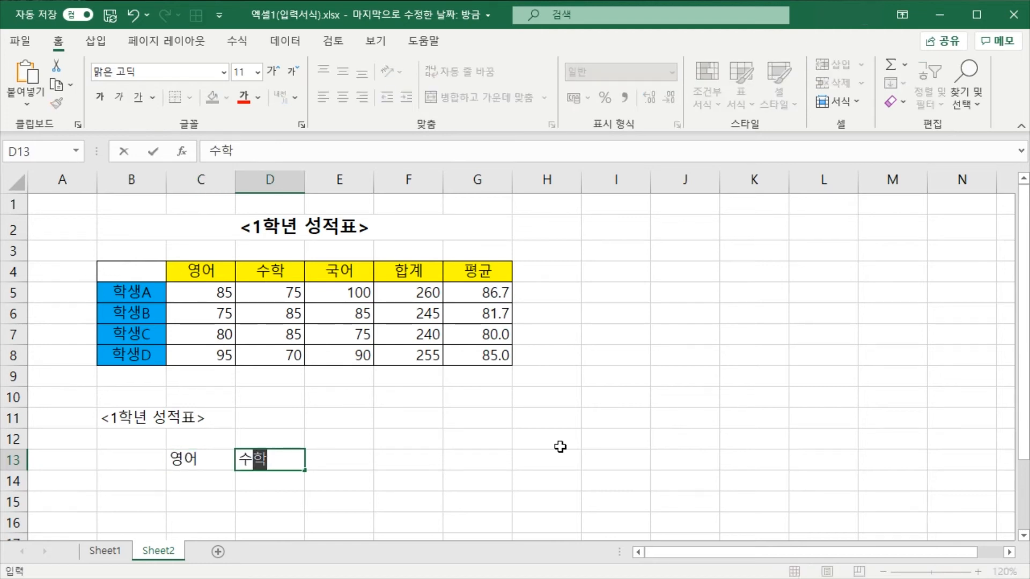
{"action": "key", "text": "Tab"}
{"action": "type", "text": "국어"}
{"action": "key", "text": "Tab"}
{"action": "type", "text": "합계"}
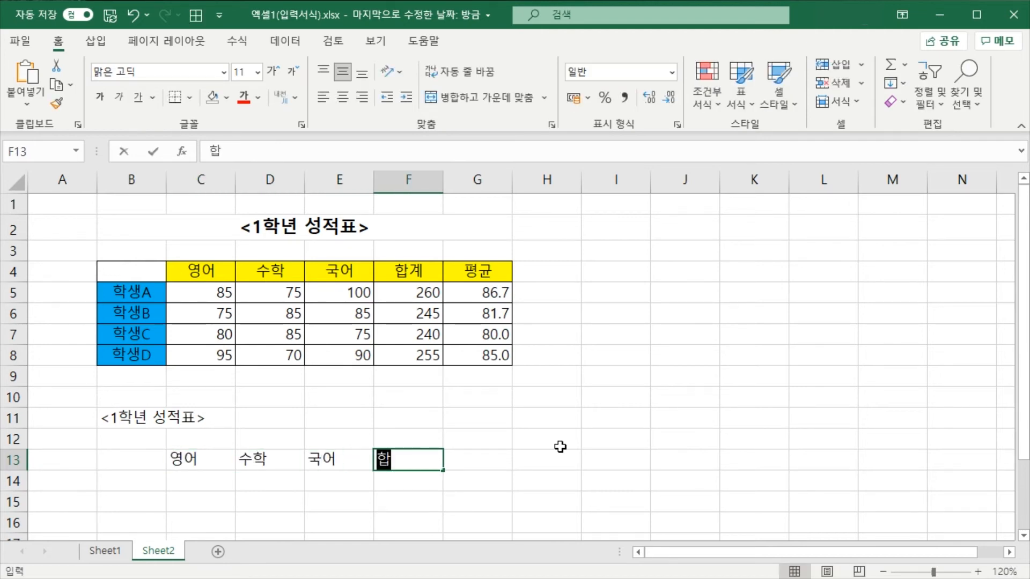
{"action": "key", "text": "Tab"}
{"action": "type", "text": "평균"}
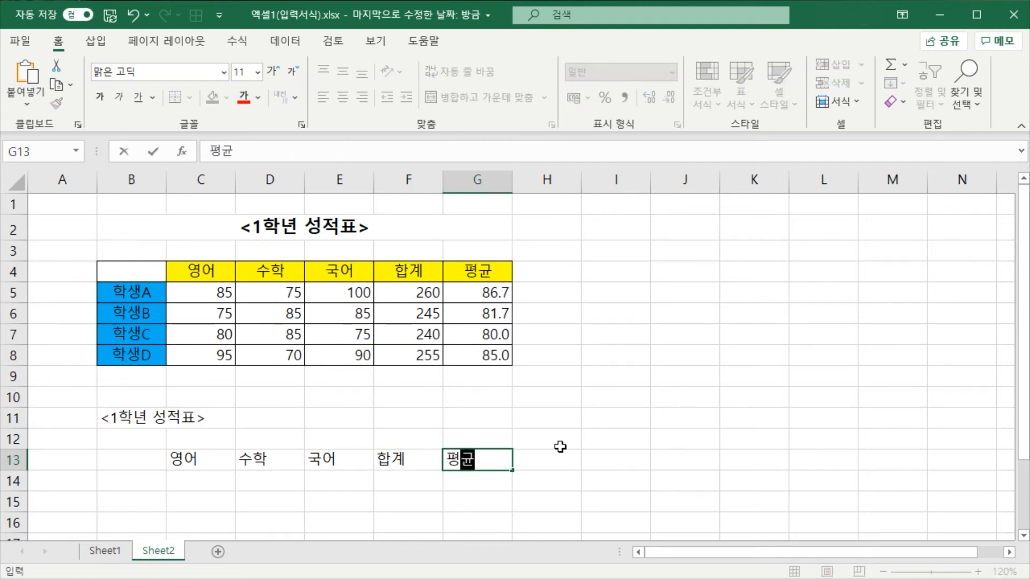
{"action": "key", "text": "Return"}
Enter the row label 학생A in cell B14, correcting the mistyped syllables
{"action": "key", "text": "Left"}
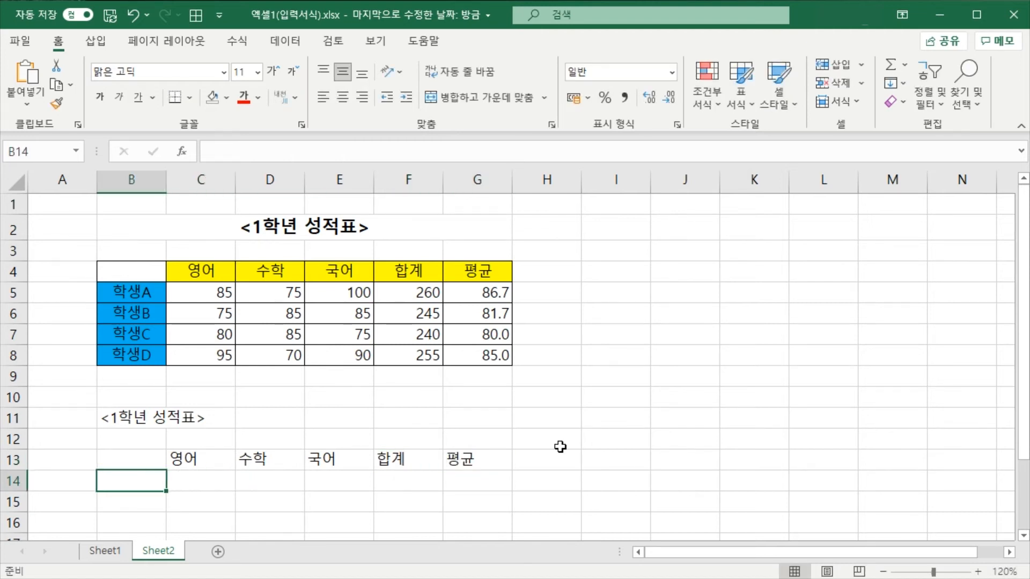
{"action": "type", "text": "학새으"}
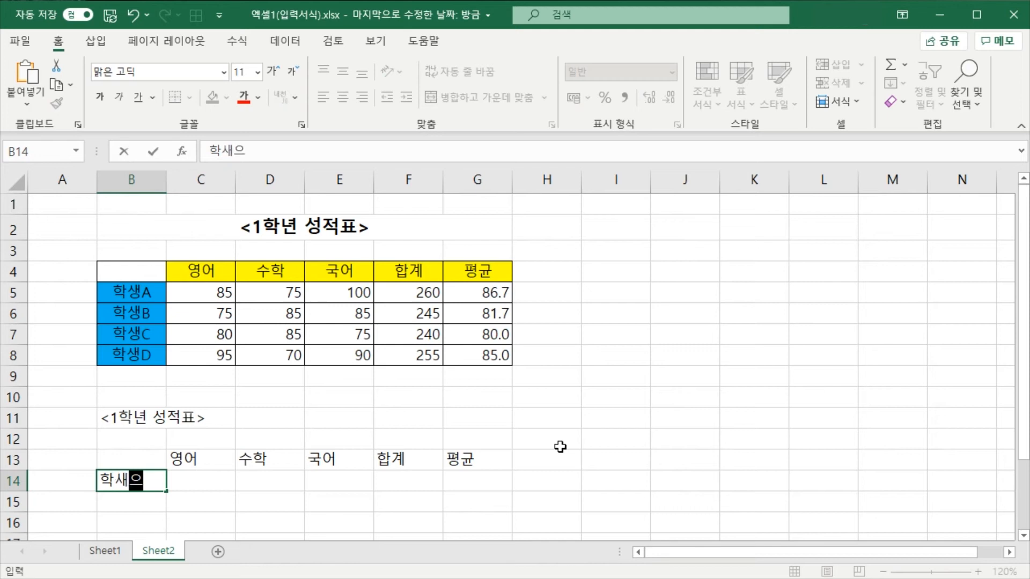
{"action": "key", "text": "BackSpace"}
{"action": "key", "text": "BackSpace"}
{"action": "key", "text": "BackSpace"}
{"action": "type", "text": "생A"}
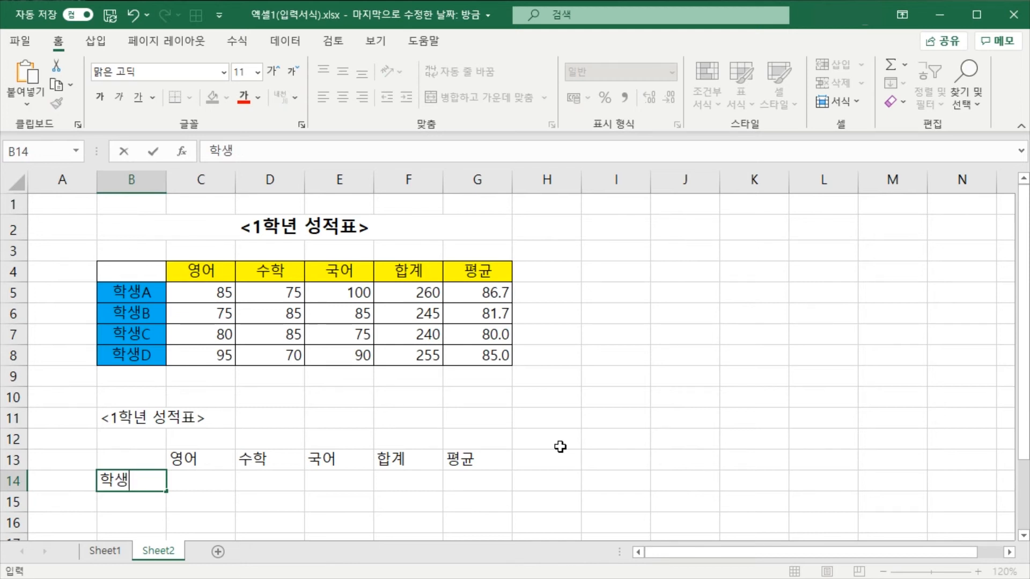
{"action": "key", "text": "Return"}
Enter the row label 학생B in cell B15, replacing the text typed in Latin letters
{"action": "type", "text": "gkrto"}
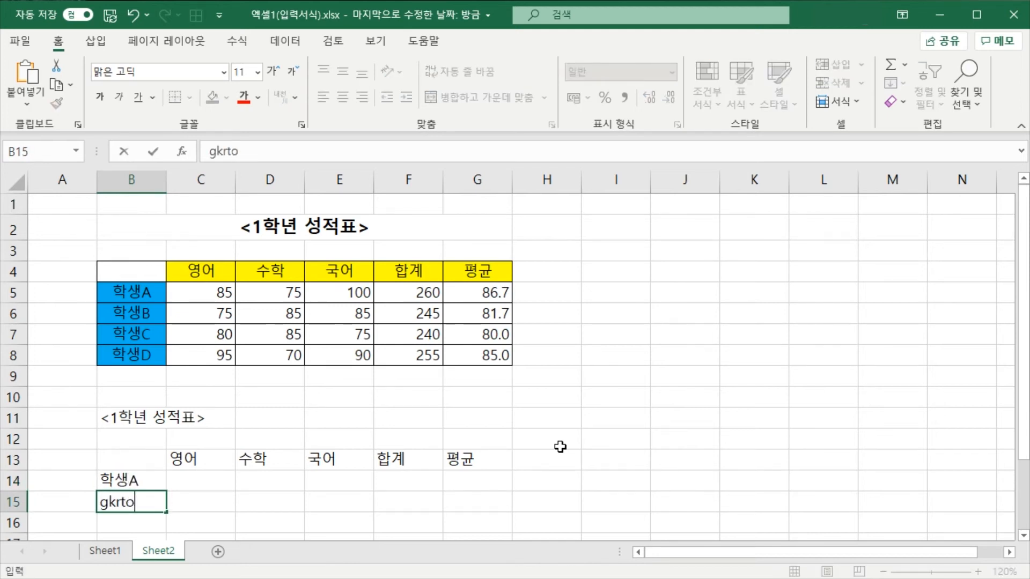
{"action": "key", "text": "BackSpace"}
{"action": "key", "text": "BackSpace"}
{"action": "key", "text": "BackSpace"}
{"action": "key", "text": "BackSpace"}
{"action": "key", "text": "BackSpace"}
{"action": "type", "text": "학생"}
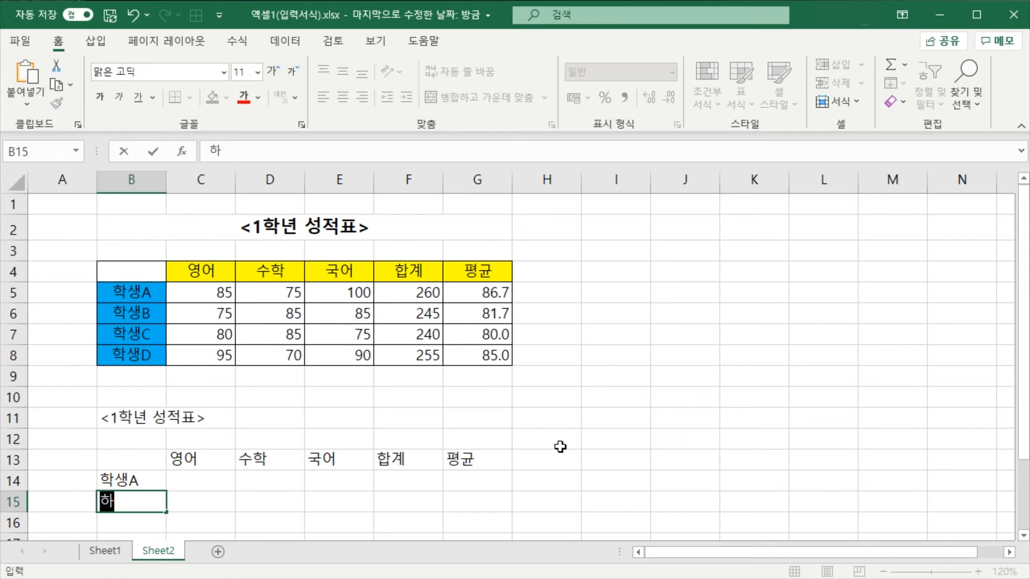
{"action": "type", "text": "B"}
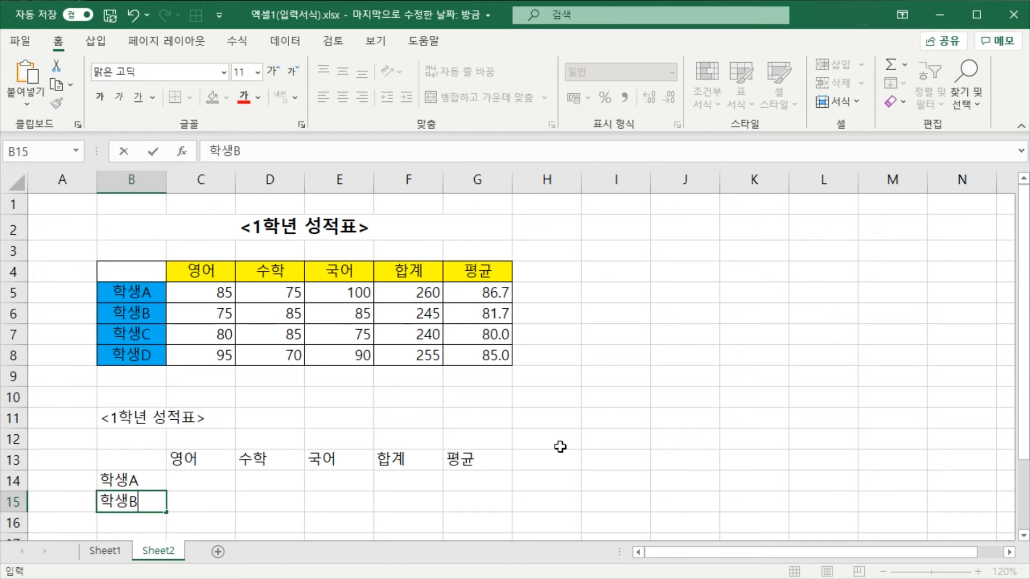
{"action": "key", "text": "Return"}
Enter the row labels 학생C and 학생D in cells B16 and B17, clearing the text mistyped in Latin letters
{"action": "type", "text": "gk"}
{"action": "key", "text": "BackSpace"}
{"action": "key", "text": "BackSpace"}
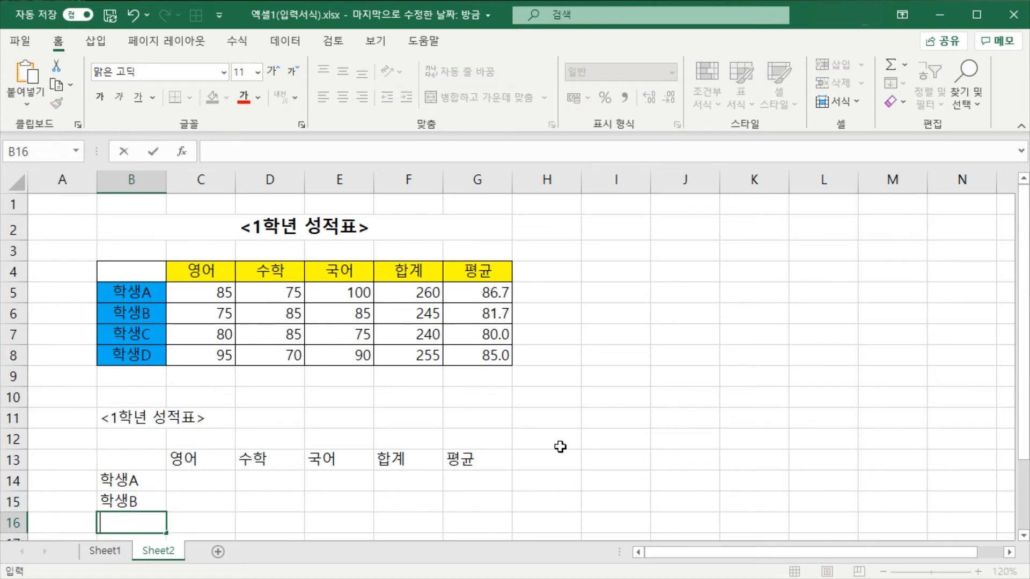
{"action": "type", "text": "학생C"}
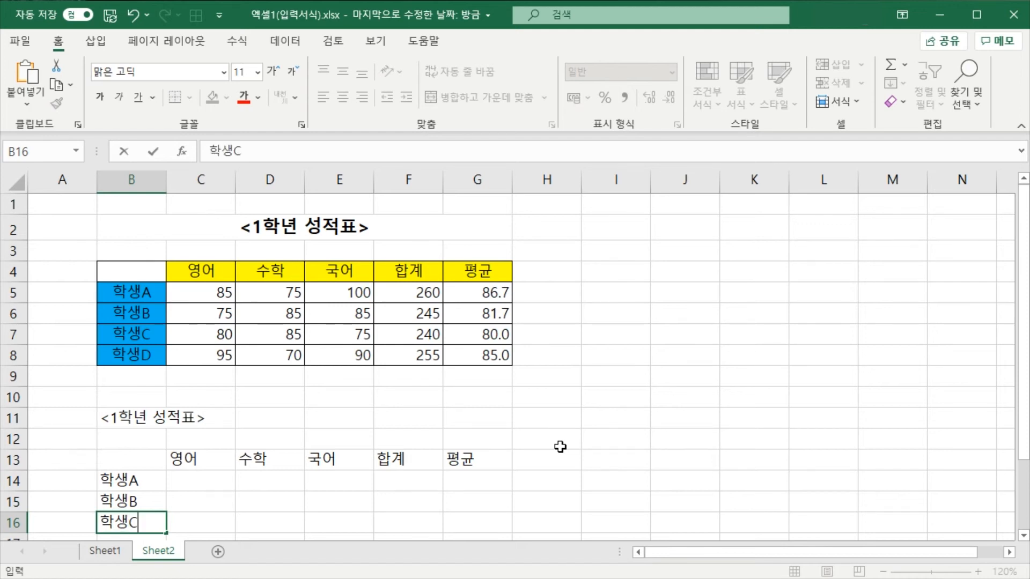
{"action": "key", "text": "Return"}
{"action": "type", "text": "학생D"}
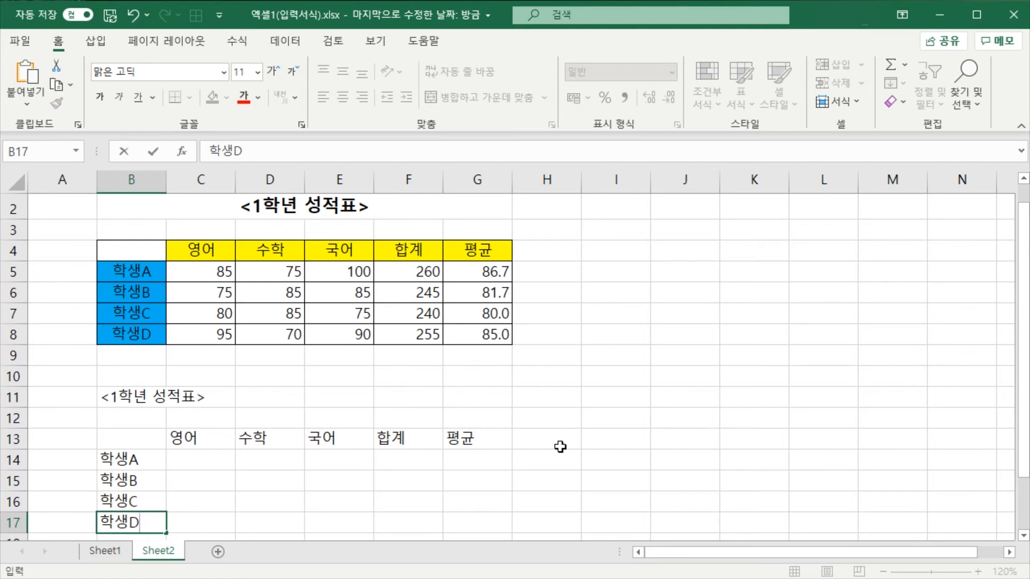
{"action": "key", "text": "Return"}
{"action": "key", "text": "Right"}
{"action": "key", "text": "Up"}
{"action": "key", "text": "Up"}
{"action": "key", "text": "Up"}
{"action": "key", "text": "Up"}
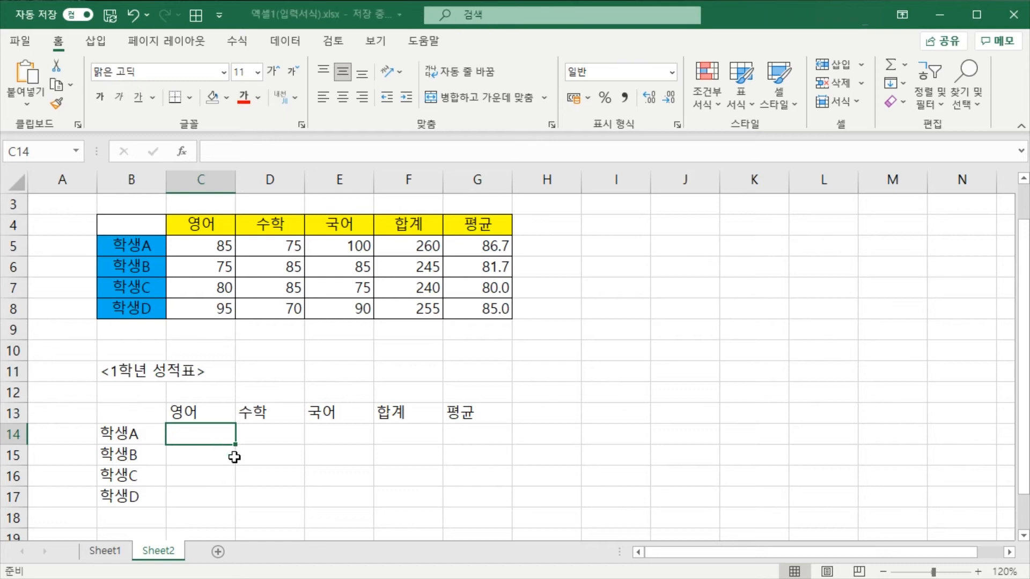
{"action": "left_click", "coordinate": [276, 470]}
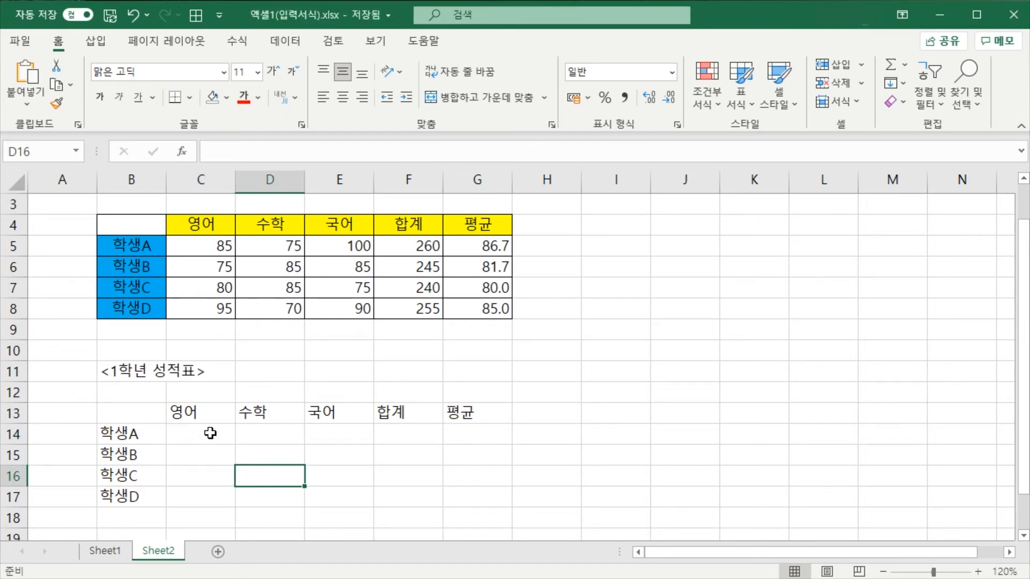
{"action": "left_click_drag", "start_coordinate": [208, 429], "coordinate": [348, 503]}
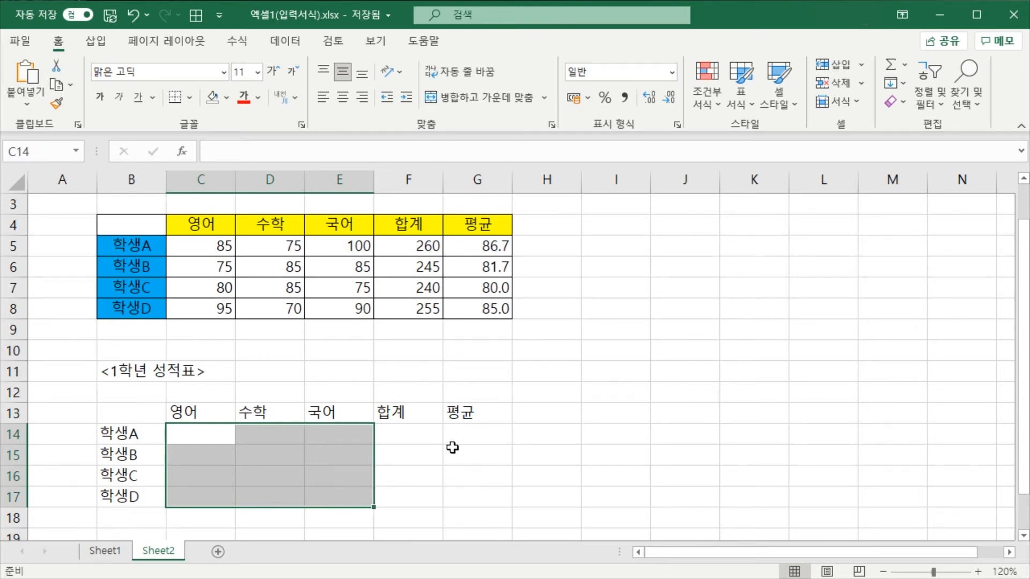
{"action": "left_click", "coordinate": [437, 456]}
Select the score range C14:E17 and fill the 학생A row with 85, 75 and 100
{"action": "left_click_drag", "start_coordinate": [203, 432], "coordinate": [354, 486]}
{"action": "type", "text": "85"}
{"action": "key", "text": "Tab"}
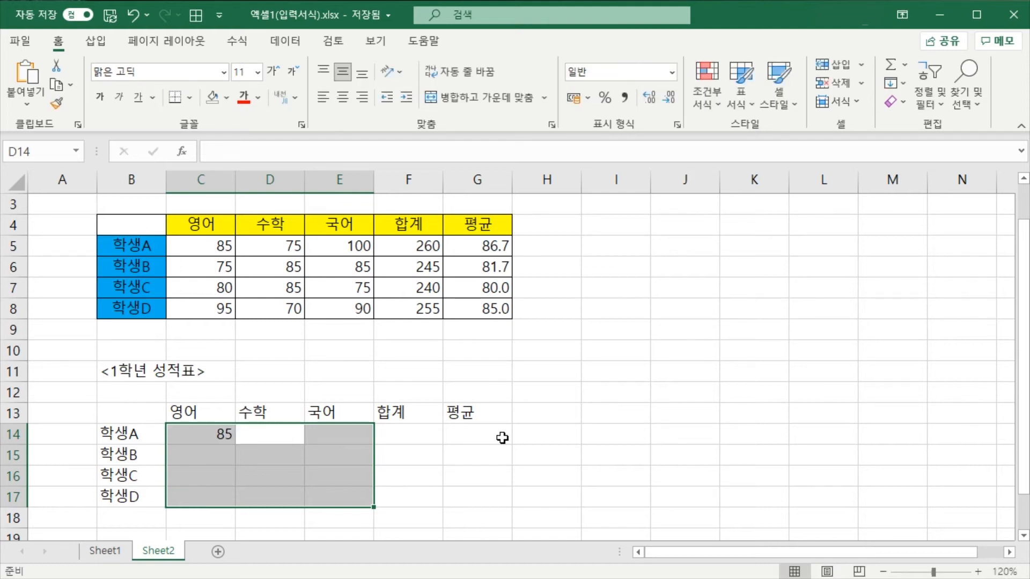
{"action": "type", "text": "75"}
{"action": "key", "text": "Tab"}
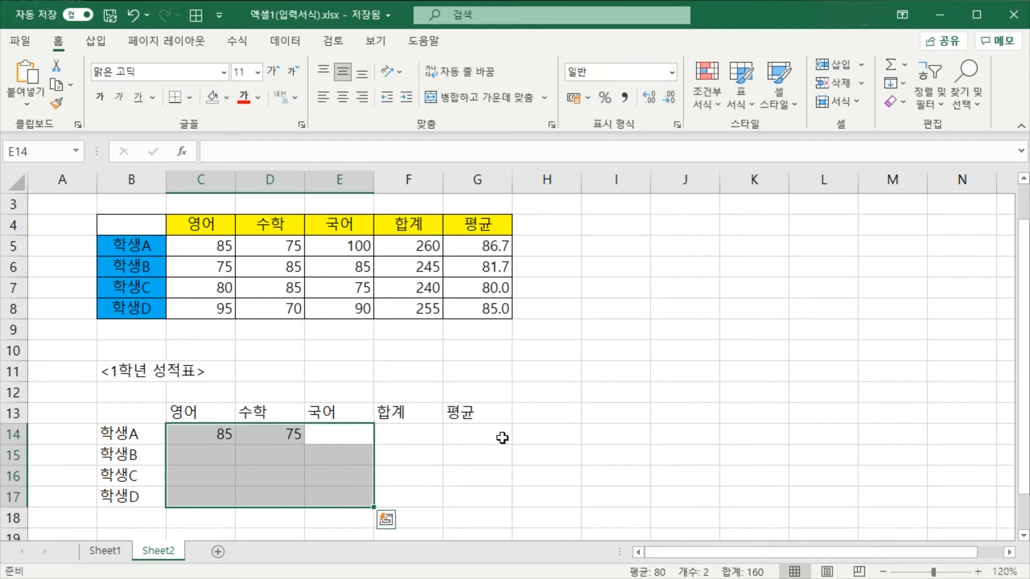
{"action": "type", "text": "100"}
{"action": "key", "text": "Return"}
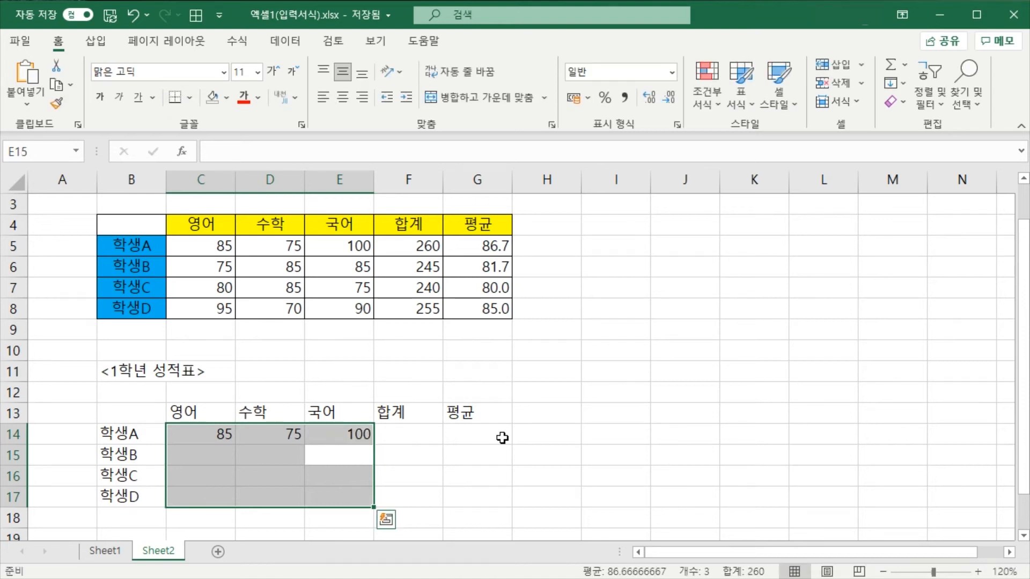
Within the selected score range, move to C15 and fill the 학생B row with 75, 85 and 85
{"action": "key", "text": "Tab"}
{"action": "key", "text": "Tab"}
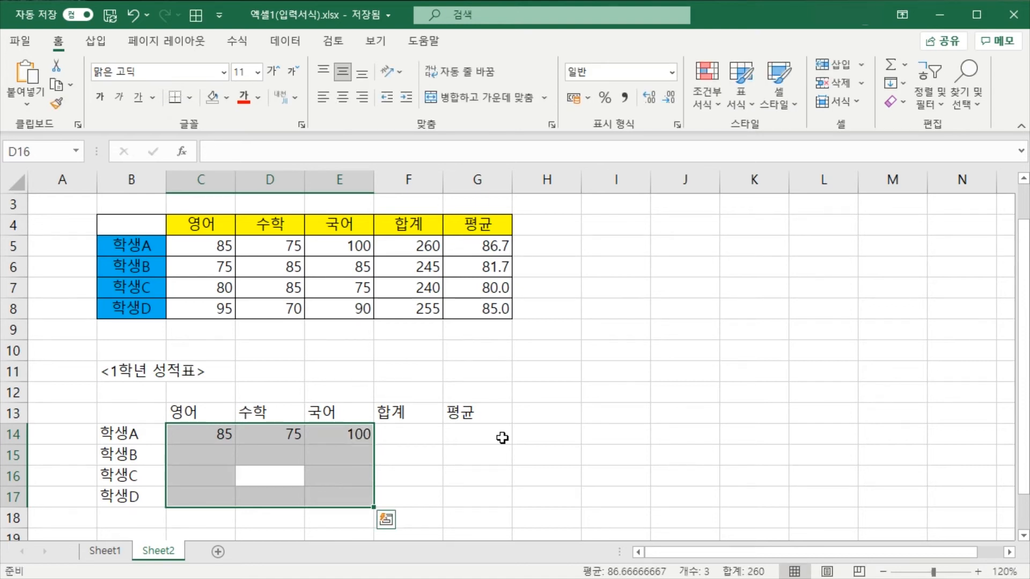
{"action": "key", "text": "Tab"}
{"action": "key", "text": "Tab"}
{"action": "key", "text": "Tab"}
{"action": "key", "text": "Tab"}
{"action": "key", "text": "Tab"}
{"action": "key", "text": "Tab"}
{"action": "key", "text": "Tab"}
{"action": "key", "text": "Tab"}
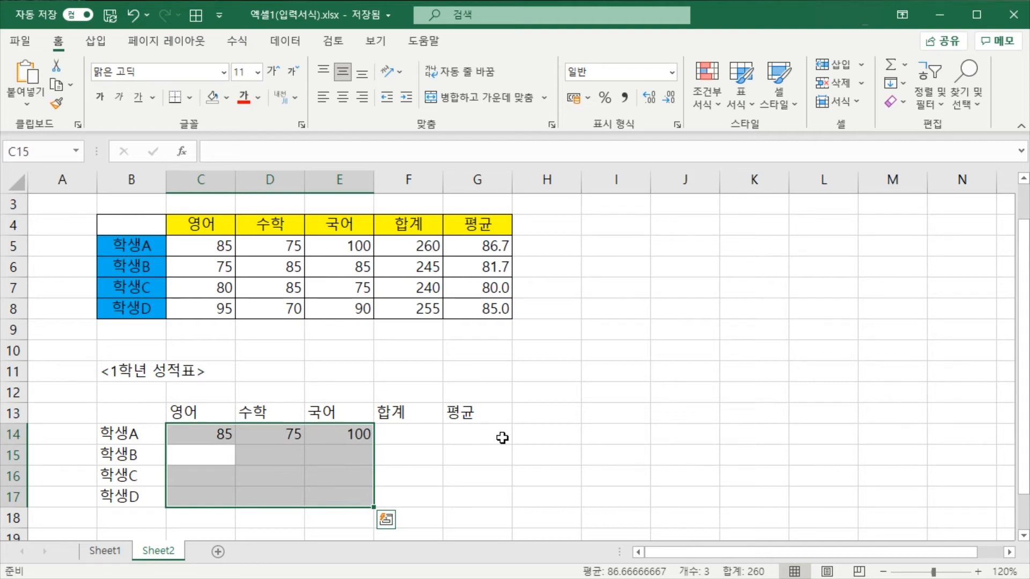
{"action": "type", "text": "75"}
{"action": "key", "text": "Tab"}
{"action": "type", "text": "85"}
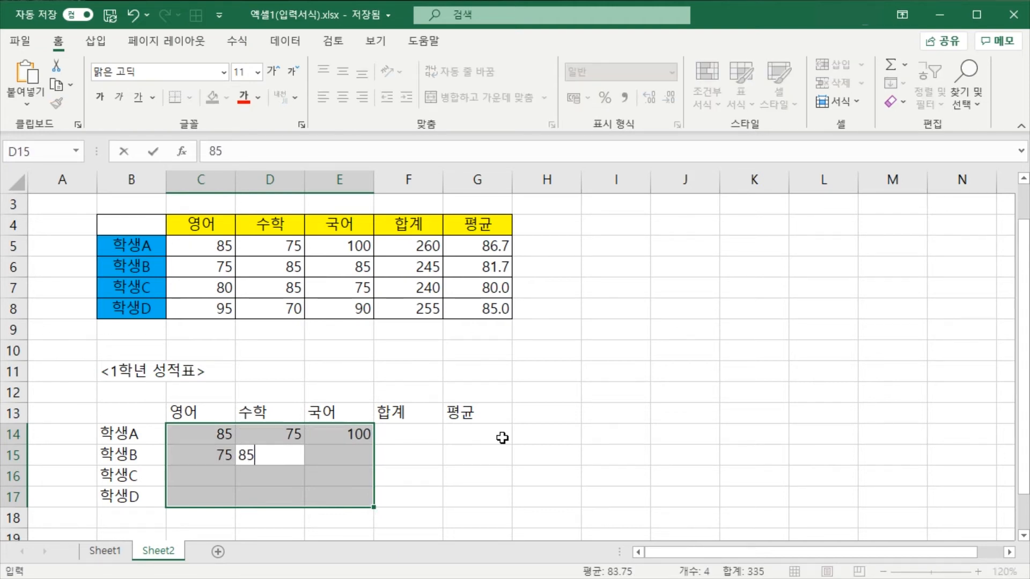
{"action": "key", "text": "Tab"}
{"action": "type", "text": "85"}
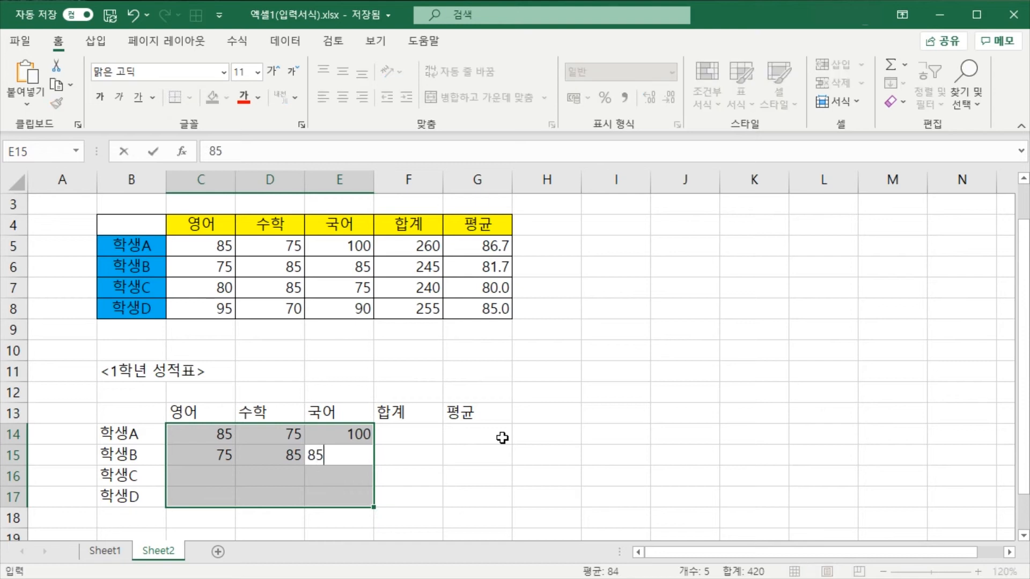
{"action": "key", "text": "Tab"}
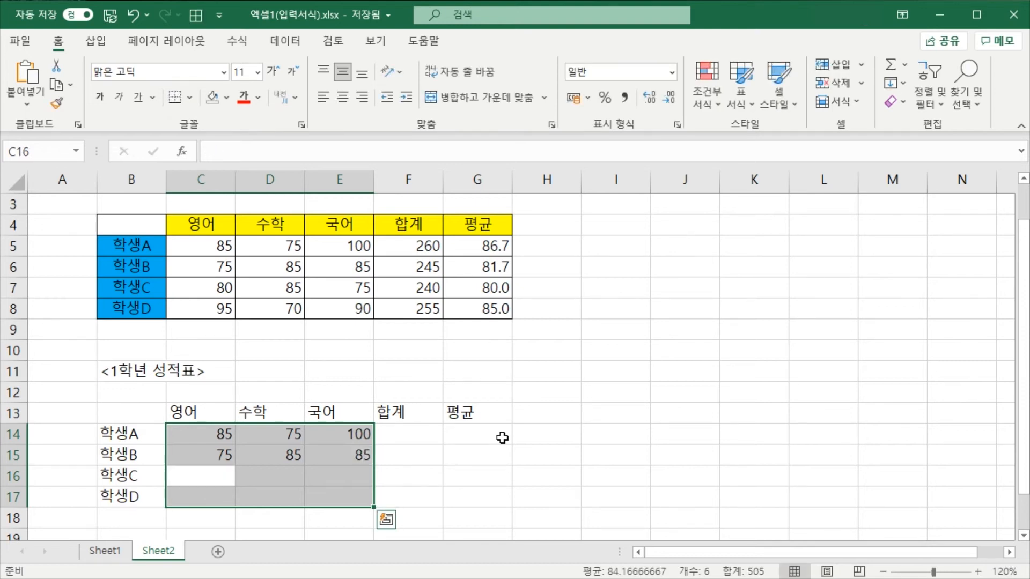
Enter the scores 80, 85 and 75 for 학생C in cells C16 to E16
{"action": "type", "text": "80"}
{"action": "key", "text": "Tab"}
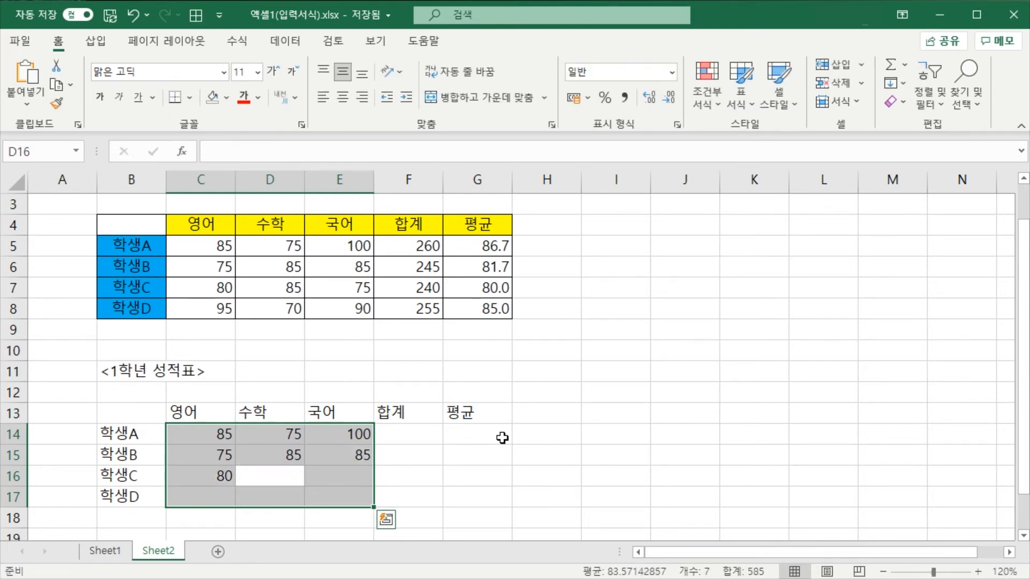
{"action": "type", "text": "85"}
{"action": "key", "text": "Tab"}
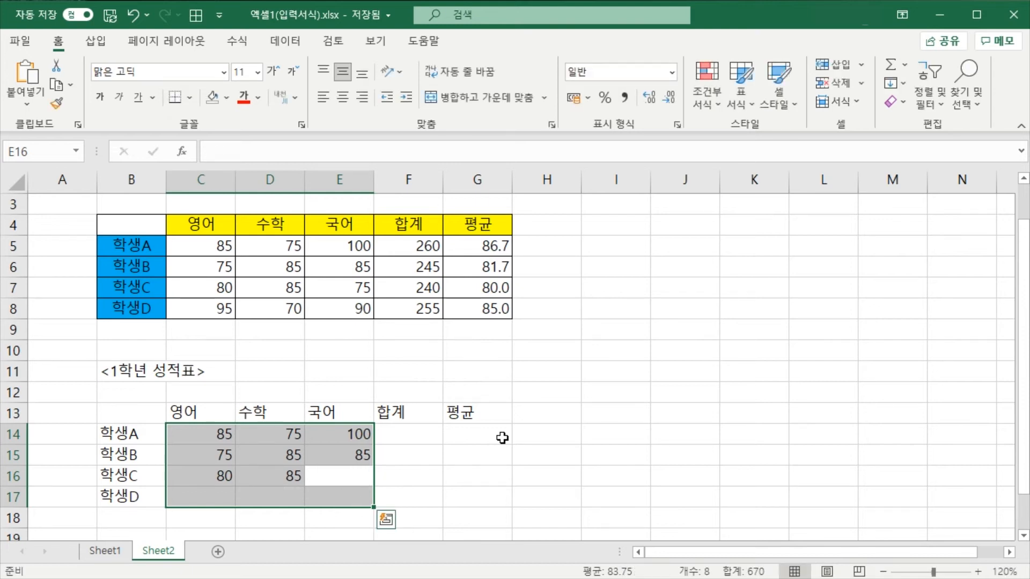
{"action": "type", "text": "75"}
{"action": "key", "text": "Tab"}
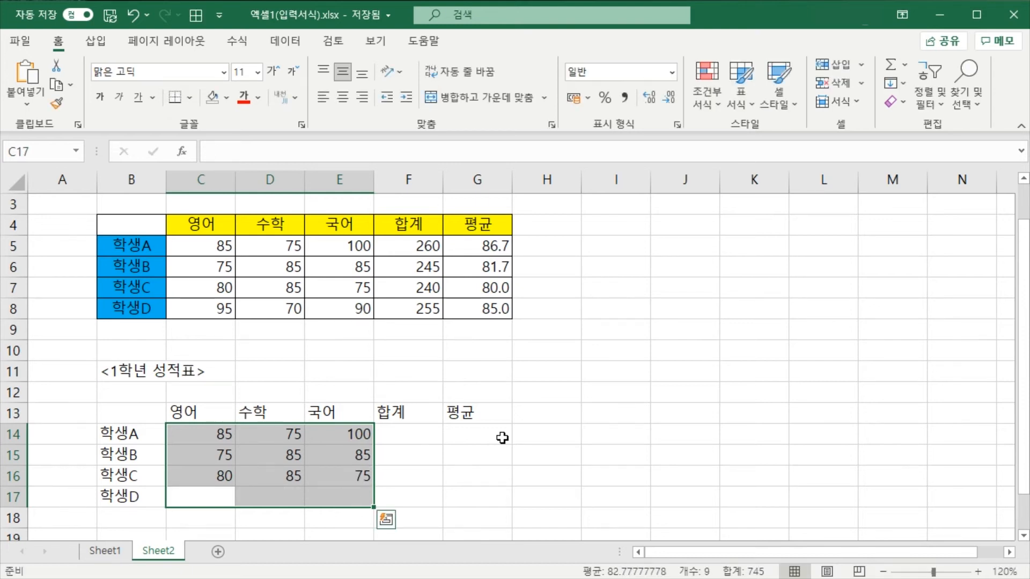
Enter the scores 95, 70 and 90 for 학생D in cells C17 to E17
{"action": "type", "text": "95"}
{"action": "key", "text": "Tab"}
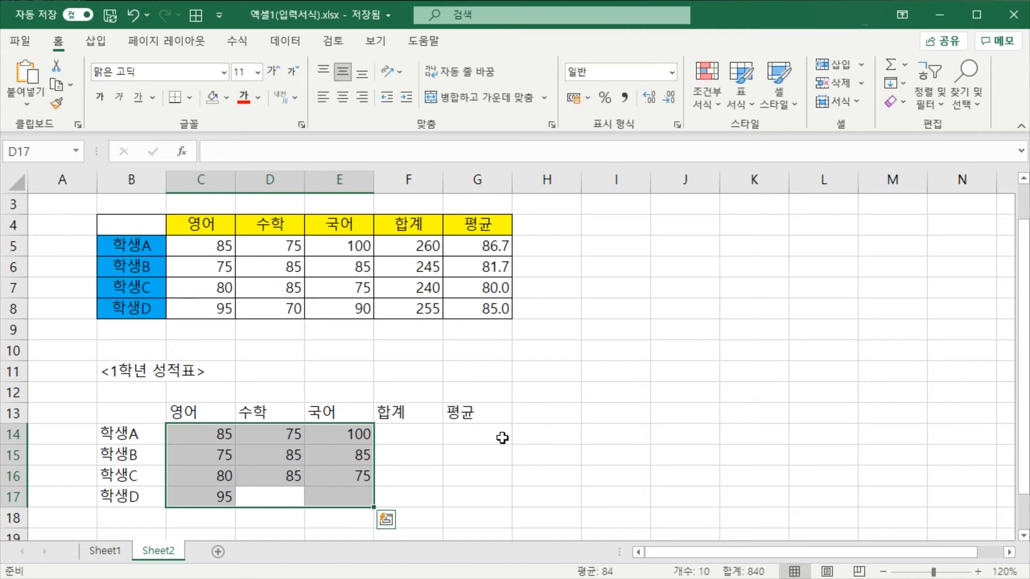
{"action": "type", "text": "70"}
{"action": "key", "text": "Tab"}
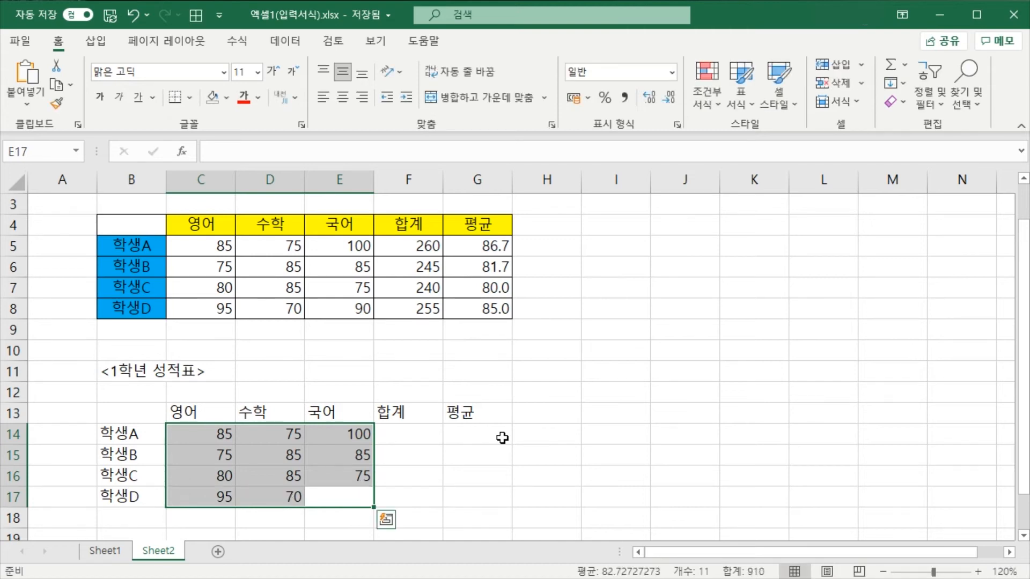
{"action": "type", "text": "90"}
{"action": "key", "text": "Tab"}
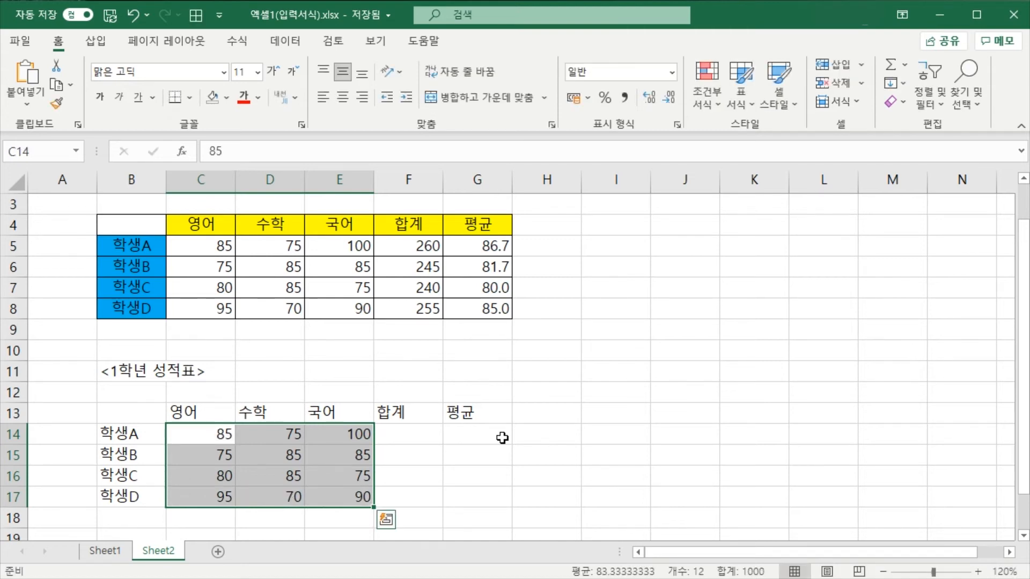
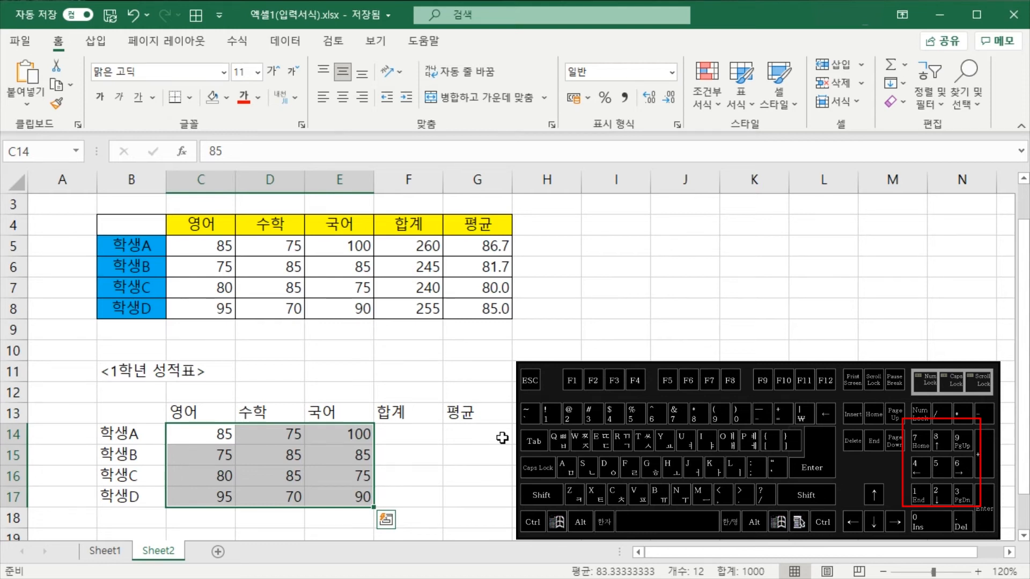
Apply all borders (모든 테두리) to the new grade table in B13:G17
{"action": "left_click", "coordinate": [502, 438]}
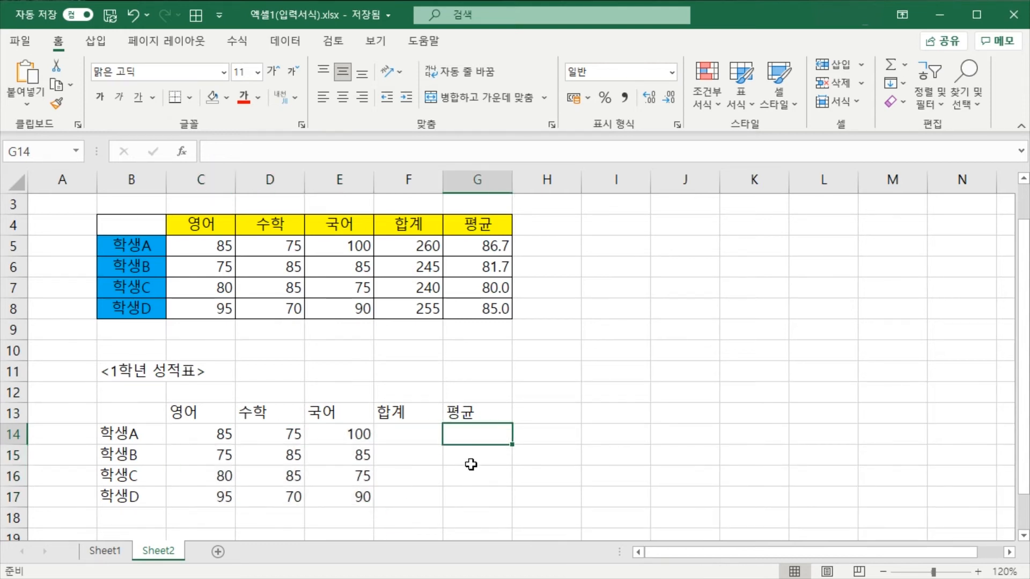
{"action": "left_click", "coordinate": [471, 479]}
{"action": "left_click_drag", "start_coordinate": [145, 418], "coordinate": [485, 501]}
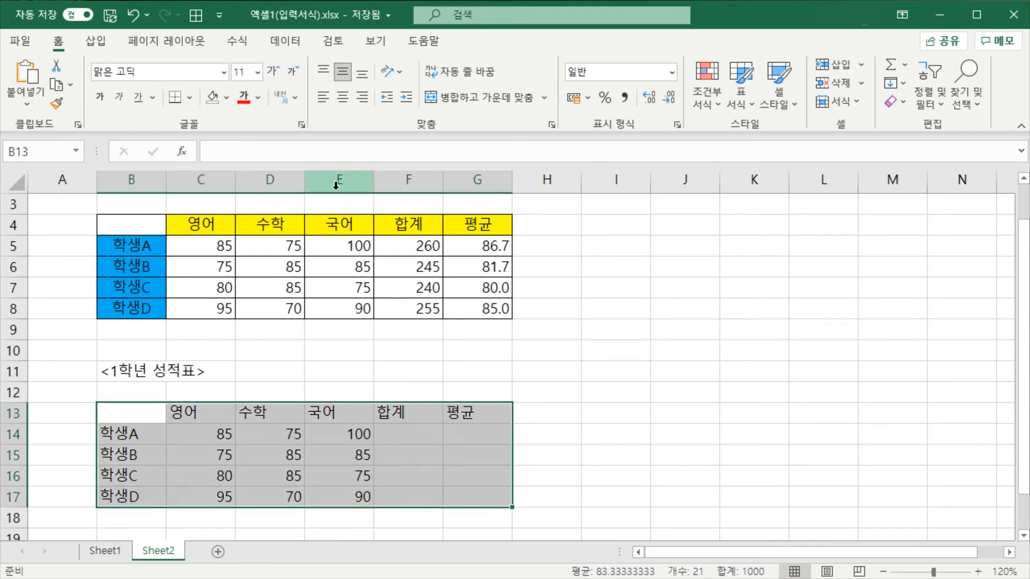
{"action": "left_click", "coordinate": [191, 98]}
{"action": "left_click", "coordinate": [583, 300]}
{"action": "left_click", "coordinate": [191, 96]}
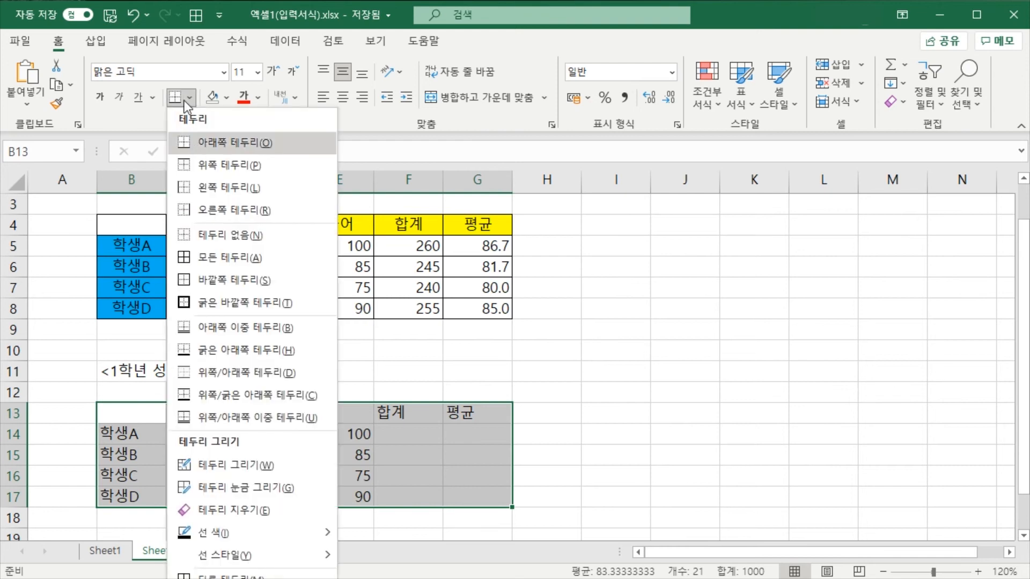
{"action": "left_click", "coordinate": [455, 358]}
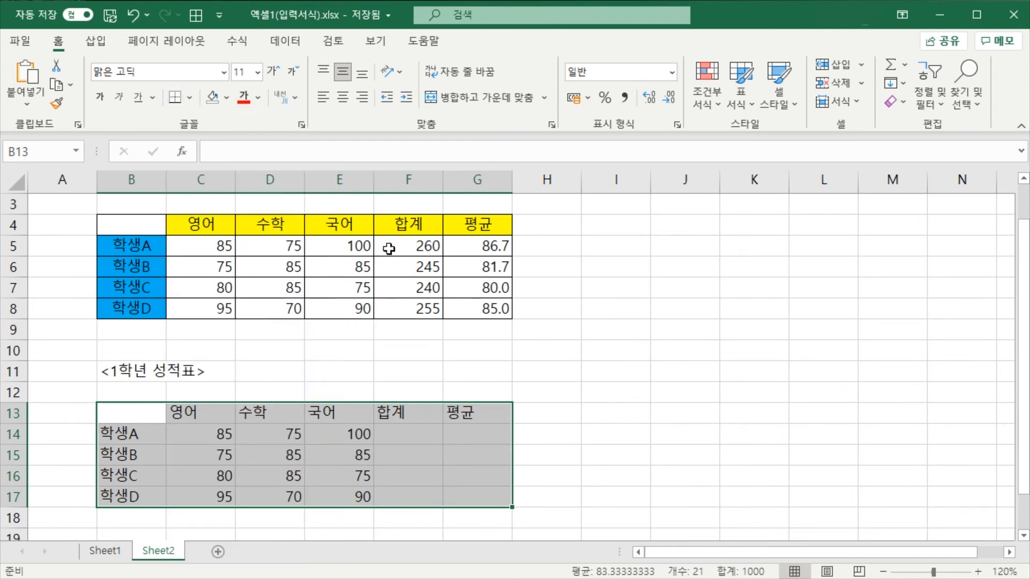
{"action": "left_click", "coordinate": [190, 97]}
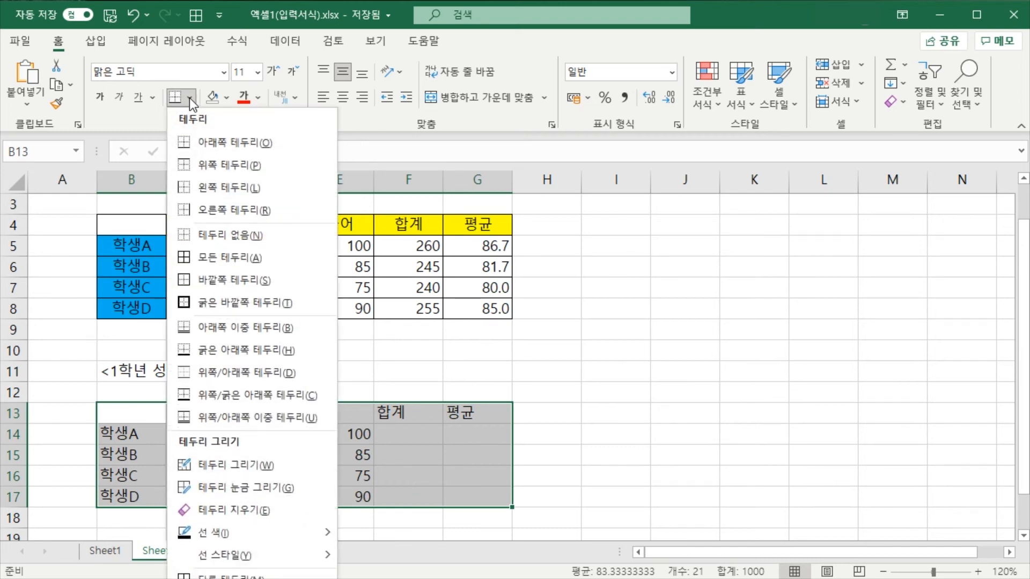
{"action": "left_click", "coordinate": [265, 258]}
{"action": "left_click", "coordinate": [540, 388]}
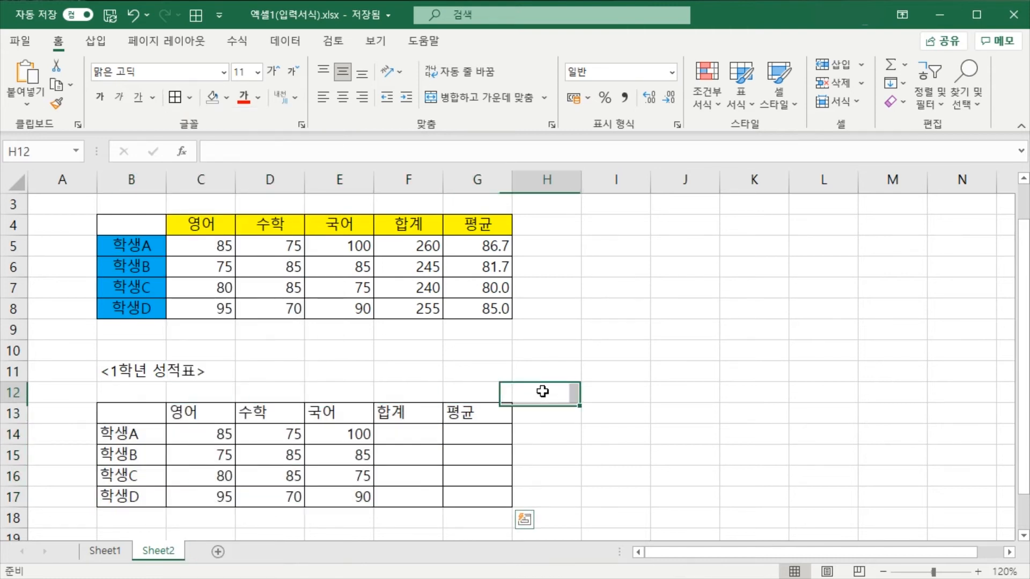
{"action": "left_click", "coordinate": [382, 377]}
{"action": "left_click", "coordinate": [516, 386]}
{"action": "left_click", "coordinate": [589, 366]}
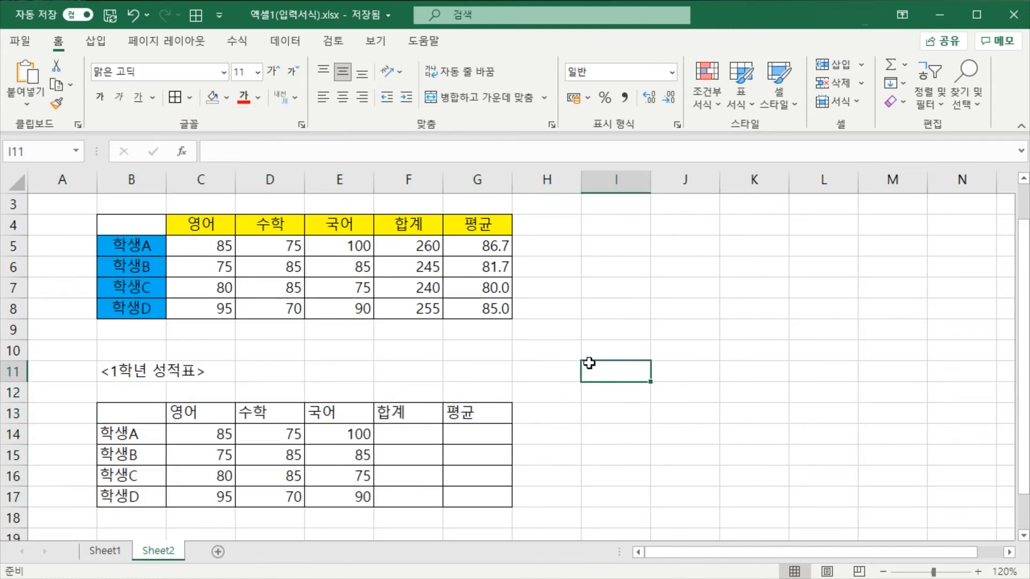
Try centering the subject headings in C13:G13, and undo the alignment
{"action": "left_click_drag", "start_coordinate": [200, 411], "coordinate": [472, 408]}
{"action": "left_click_drag", "start_coordinate": [130, 431], "coordinate": [124, 492]}
{"action": "left_click_drag", "start_coordinate": [183, 414], "coordinate": [460, 411]}
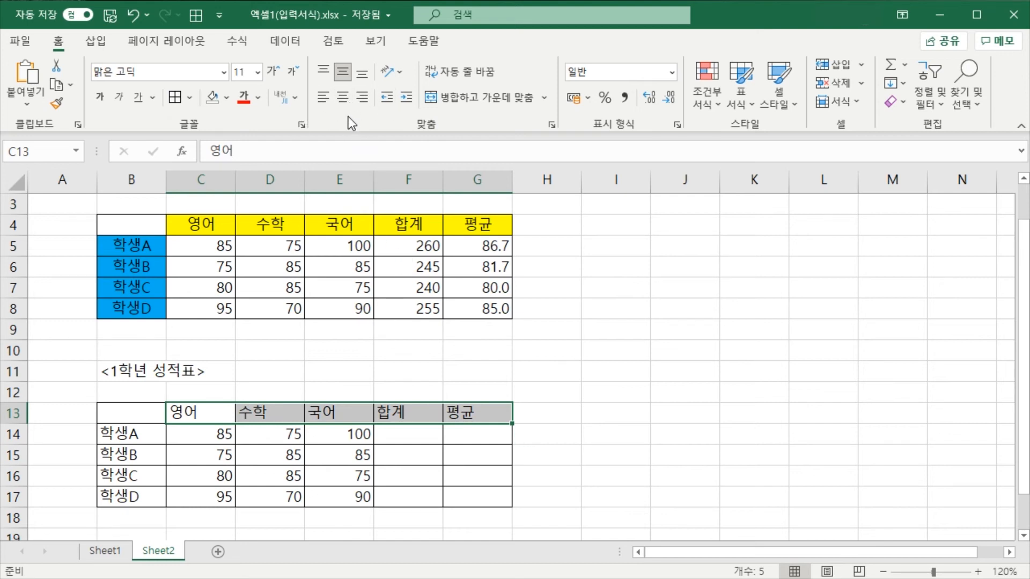
{"action": "left_click", "coordinate": [552, 364]}
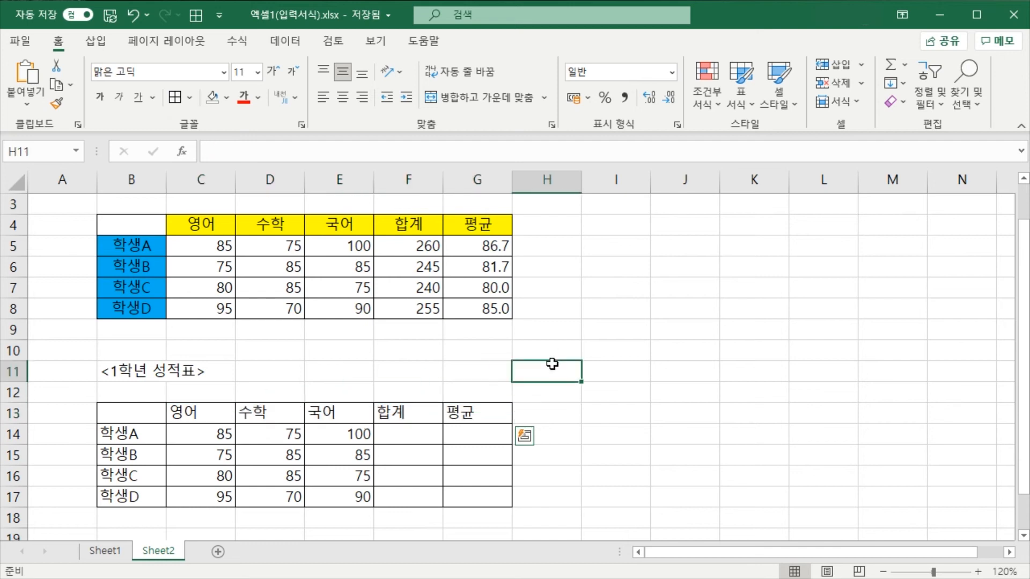
{"action": "left_click_drag", "start_coordinate": [185, 412], "coordinate": [477, 415]}
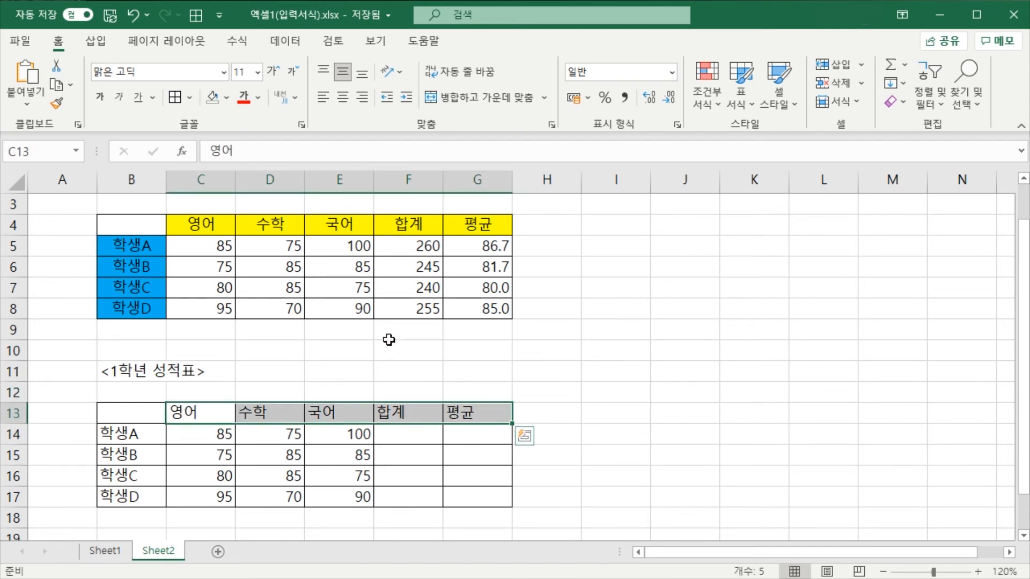
{"action": "left_click", "coordinate": [348, 102]}
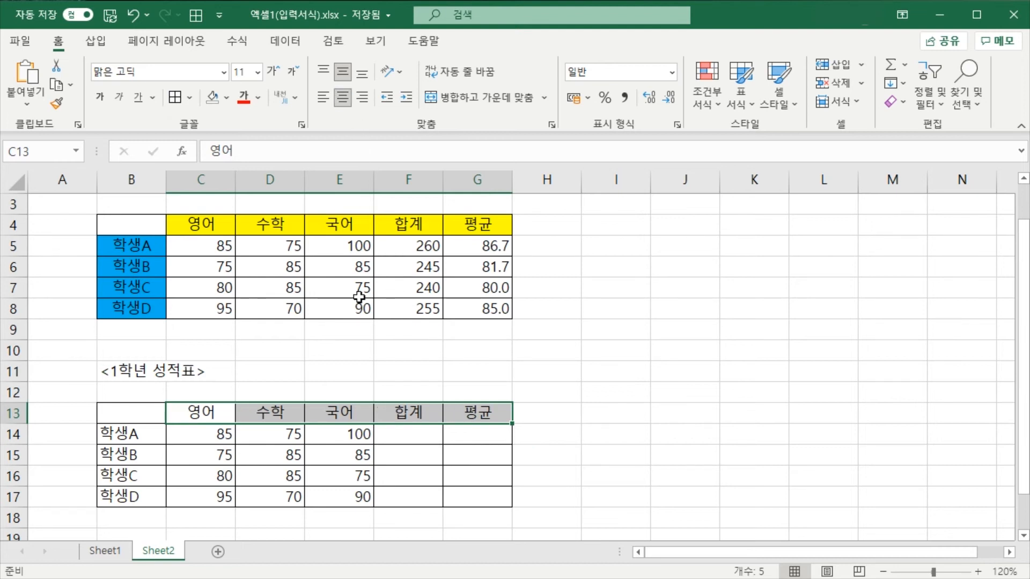
{"action": "left_click", "coordinate": [427, 388]}
{"action": "left_click", "coordinate": [445, 417]}
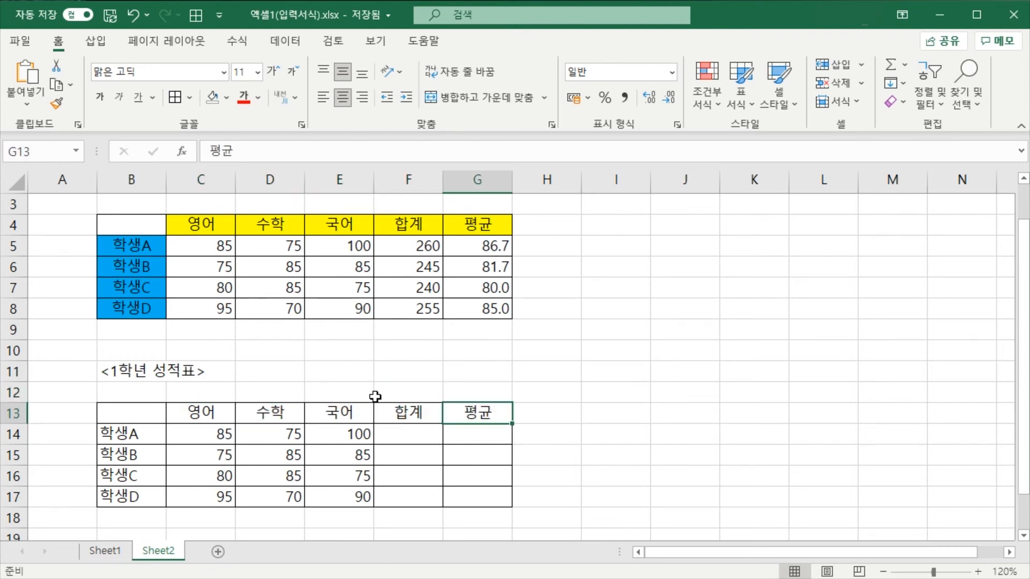
{"action": "key", "text": "ctrl+z"}
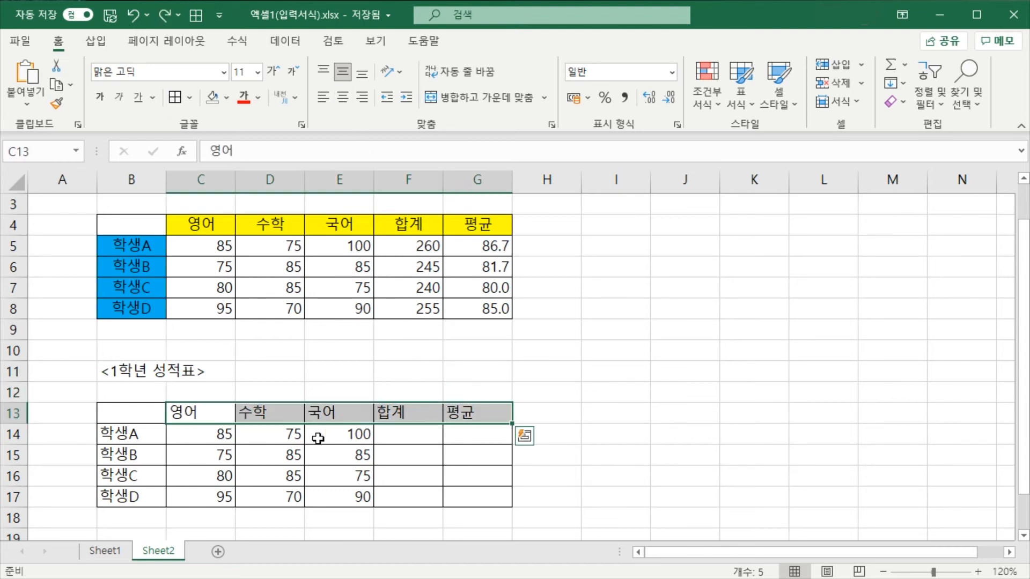
Center the headings in C13:G13 and the student labels in B14:B17 separately, and undo both alignments
{"action": "left_click", "coordinate": [345, 104]}
{"action": "left_click_drag", "start_coordinate": [143, 439], "coordinate": [143, 493]}
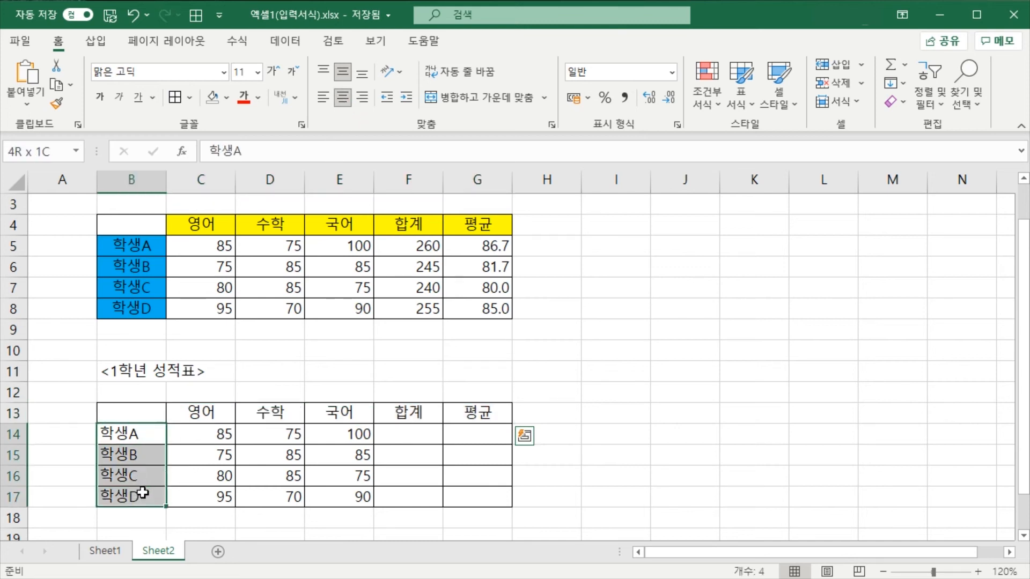
{"action": "left_click", "coordinate": [342, 97]}
{"action": "left_click", "coordinate": [397, 377]}
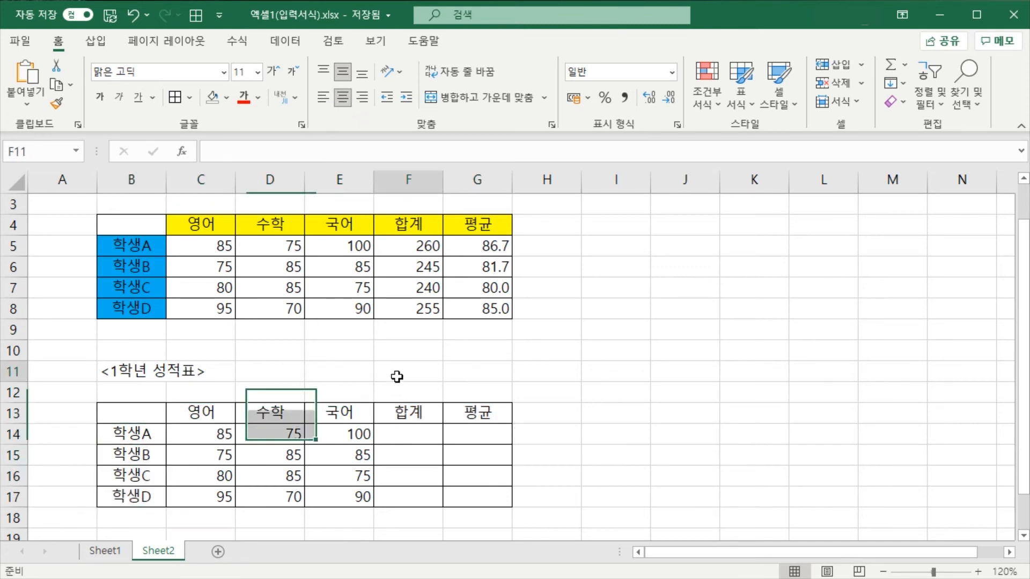
{"action": "left_click", "coordinate": [466, 364]}
{"action": "key", "text": "ctrl+z"}
{"action": "key", "text": "ctrl+z"}
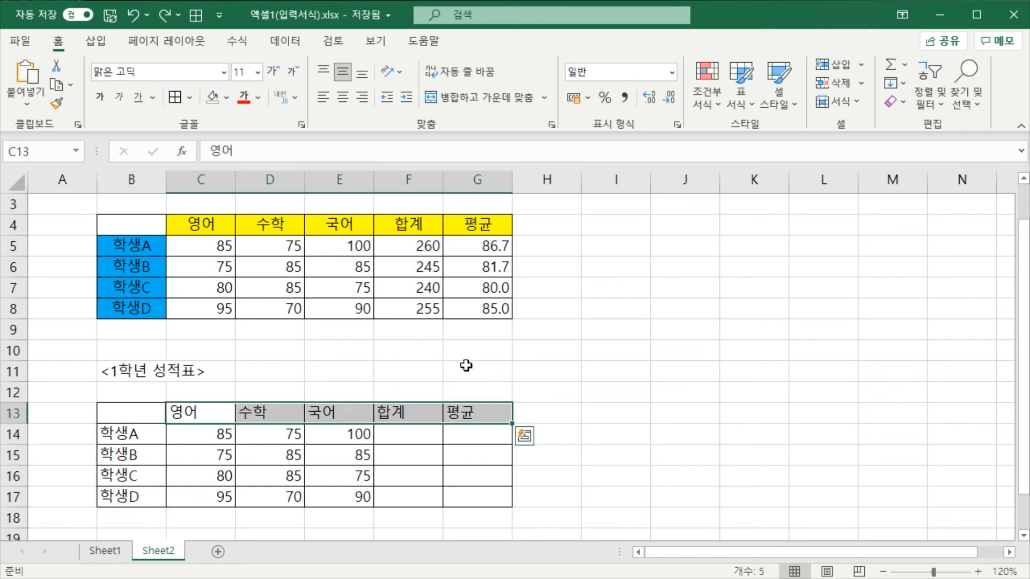
{"action": "left_click_drag", "start_coordinate": [516, 353], "coordinate": [471, 363]}
{"action": "left_click", "coordinate": [413, 372]}
{"action": "left_click", "coordinate": [527, 359]}
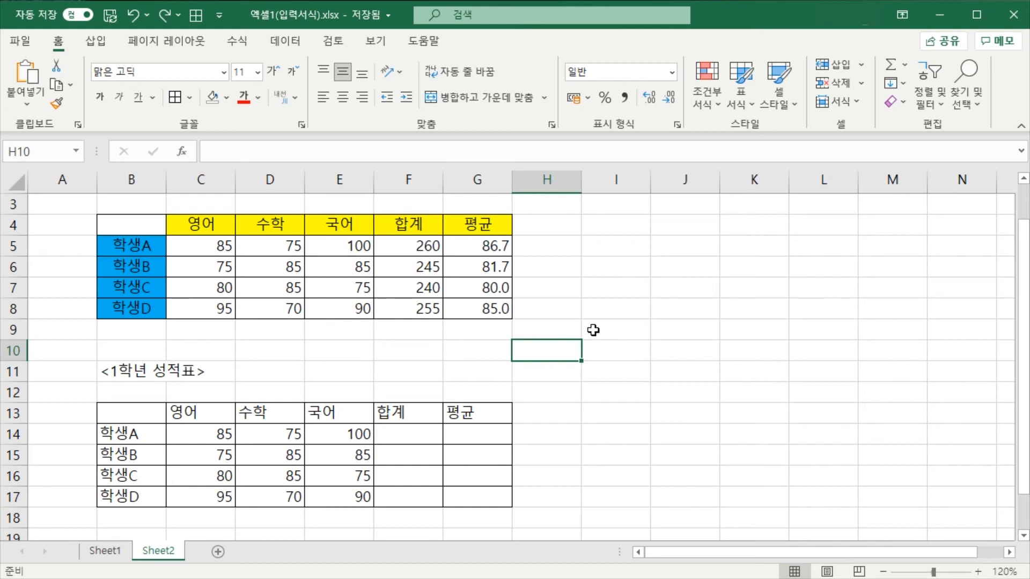
Practise selecting the separate empty ranges I9:J12, I14:J17 and L6:M11 together, and clear the selection
{"action": "left_click_drag", "start_coordinate": [593, 330], "coordinate": [685, 402]}
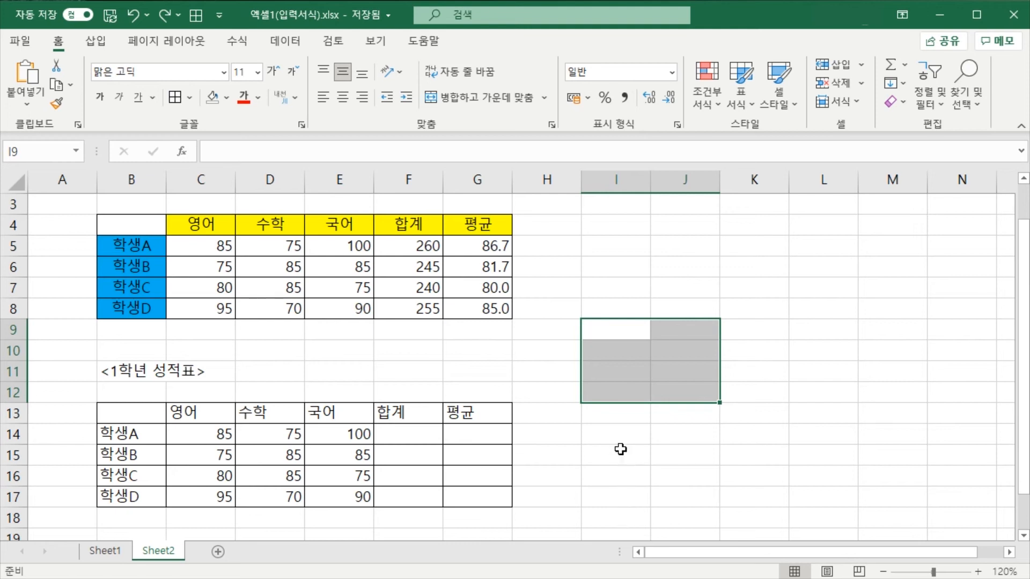
{"action": "left_click_drag", "start_coordinate": [598, 433], "coordinate": [684, 502]}
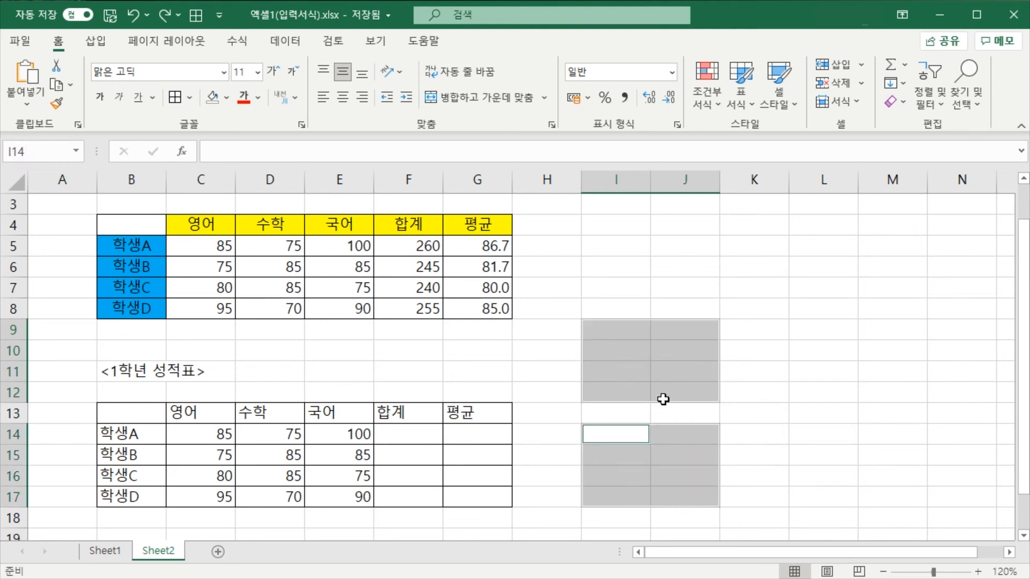
{"action": "left_click_drag", "start_coordinate": [793, 270], "coordinate": [854, 377]}
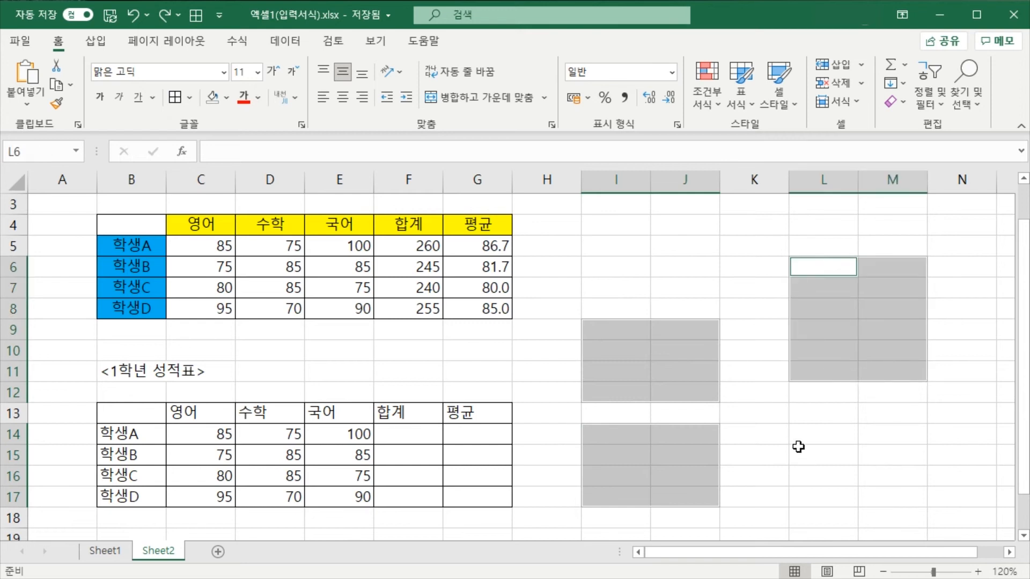
{"action": "left_click", "coordinate": [777, 427]}
{"action": "left_click", "coordinate": [639, 331]}
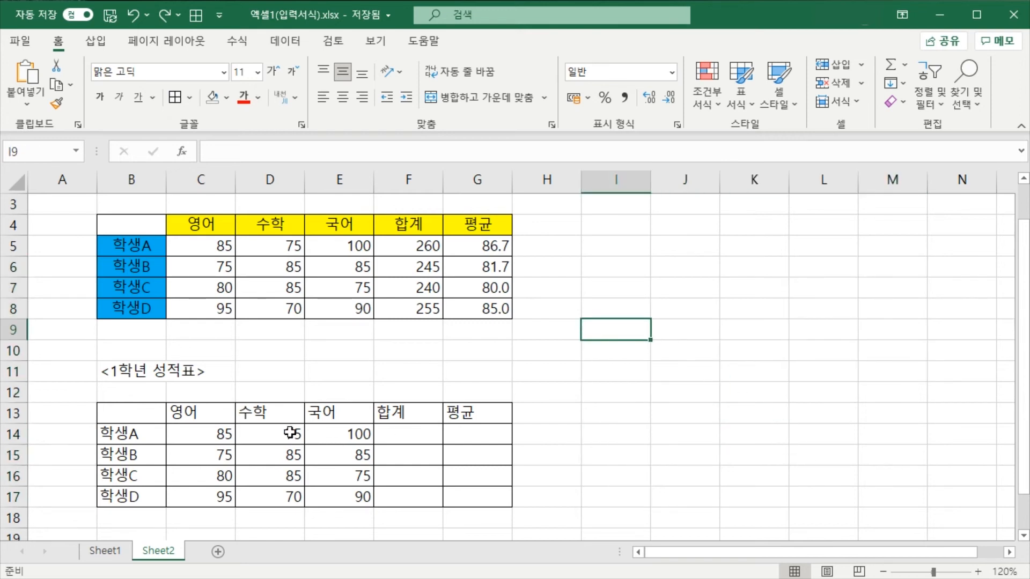
Select the headings C13:G13 together with the student labels B14:B17 and center both ranges at once
{"action": "left_click_drag", "start_coordinate": [184, 409], "coordinate": [487, 414]}
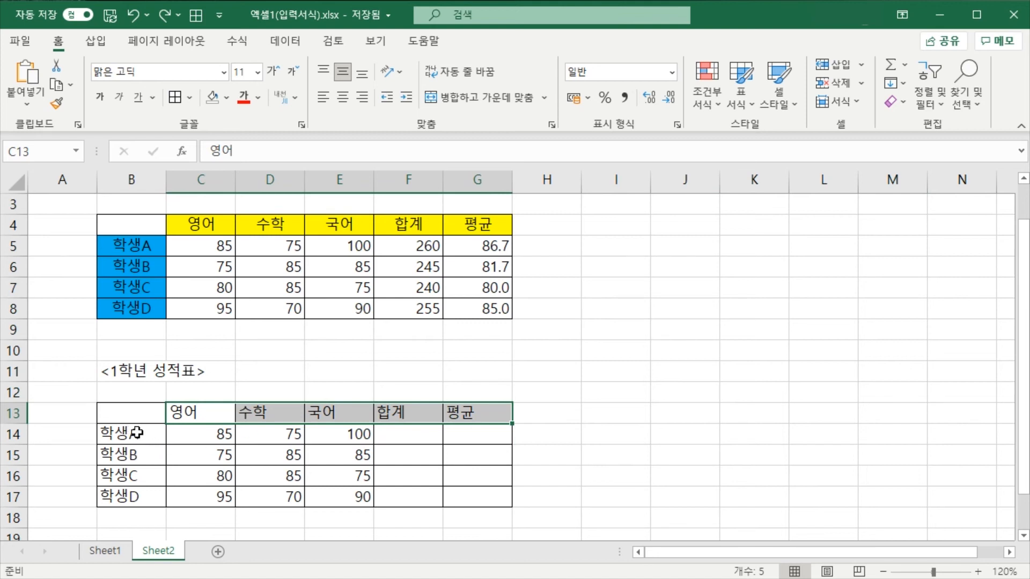
{"action": "left_click_drag", "start_coordinate": [137, 433], "coordinate": [137, 488]}
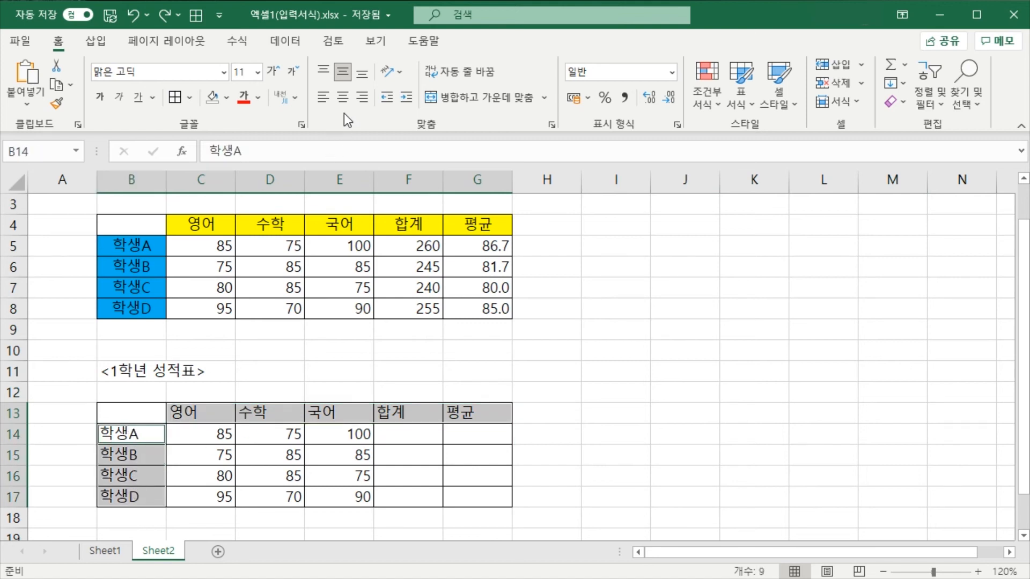
{"action": "left_click", "coordinate": [343, 98]}
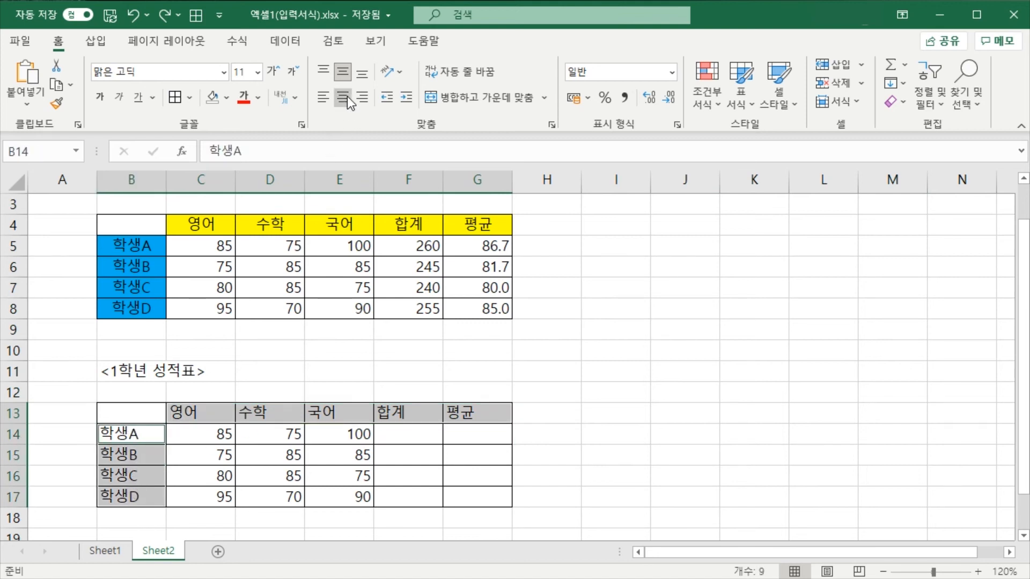
{"action": "left_click", "coordinate": [356, 348]}
{"action": "left_click", "coordinate": [472, 370]}
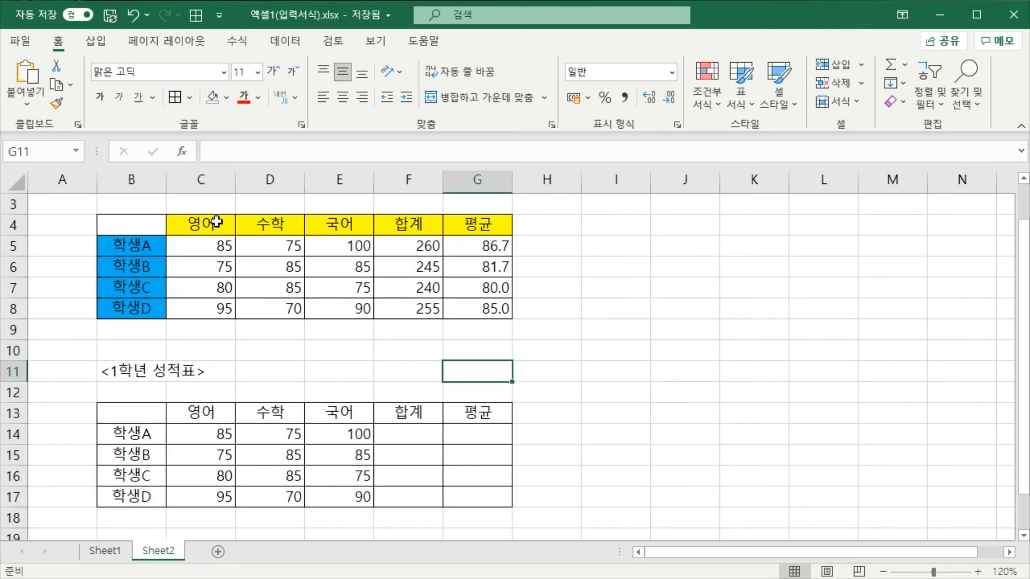
Fill the subject heading cells C13:G13 with the standard yellow color
{"action": "left_click_drag", "start_coordinate": [196, 413], "coordinate": [474, 414]}
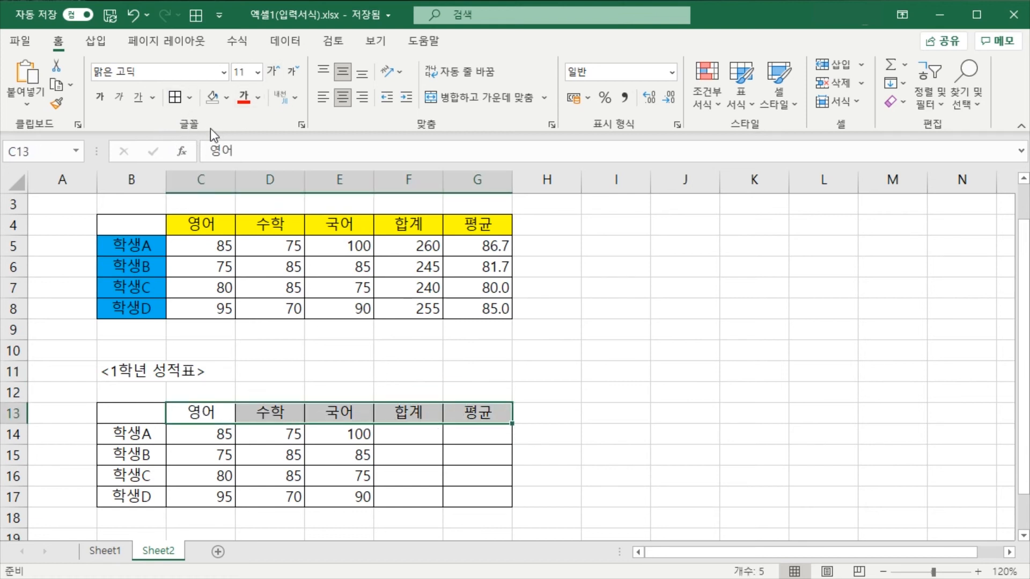
{"action": "left_click", "coordinate": [226, 99]}
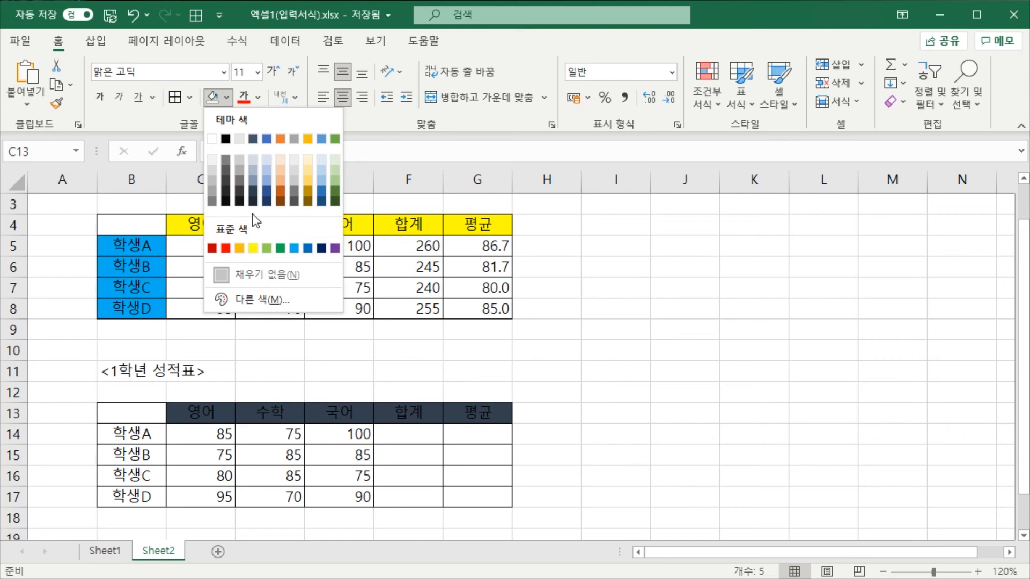
{"action": "left_click", "coordinate": [250, 249]}
{"action": "left_click", "coordinate": [343, 373]}
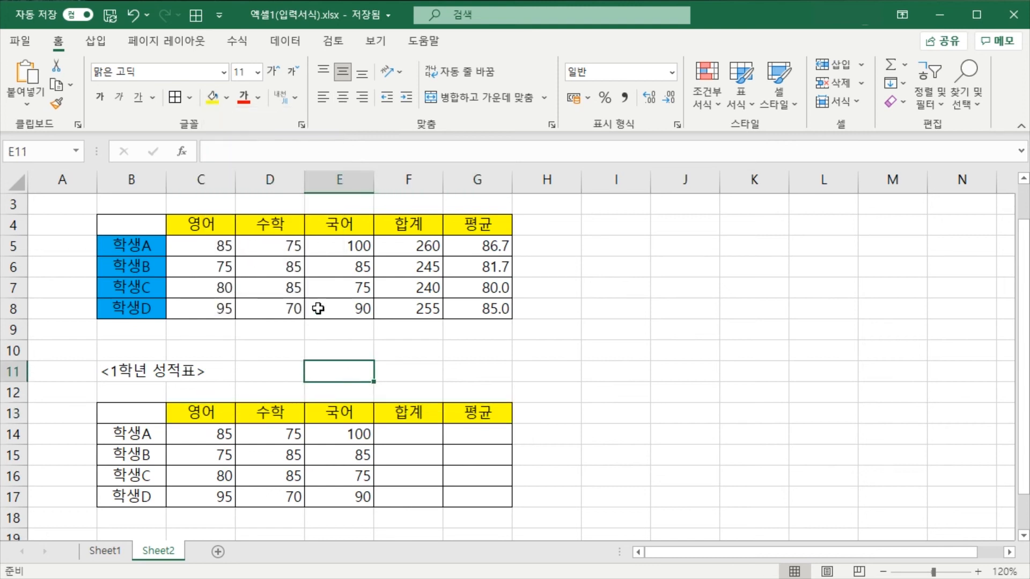
Fill the student label cells B14:B17 with the standard light blue color
{"action": "left_click_drag", "start_coordinate": [147, 433], "coordinate": [144, 494]}
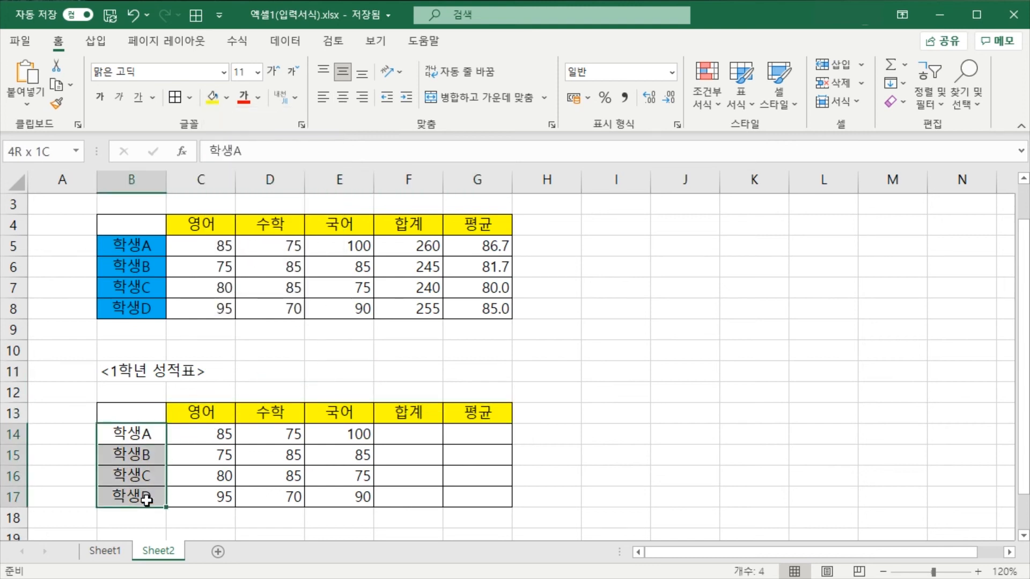
{"action": "left_click", "coordinate": [226, 98]}
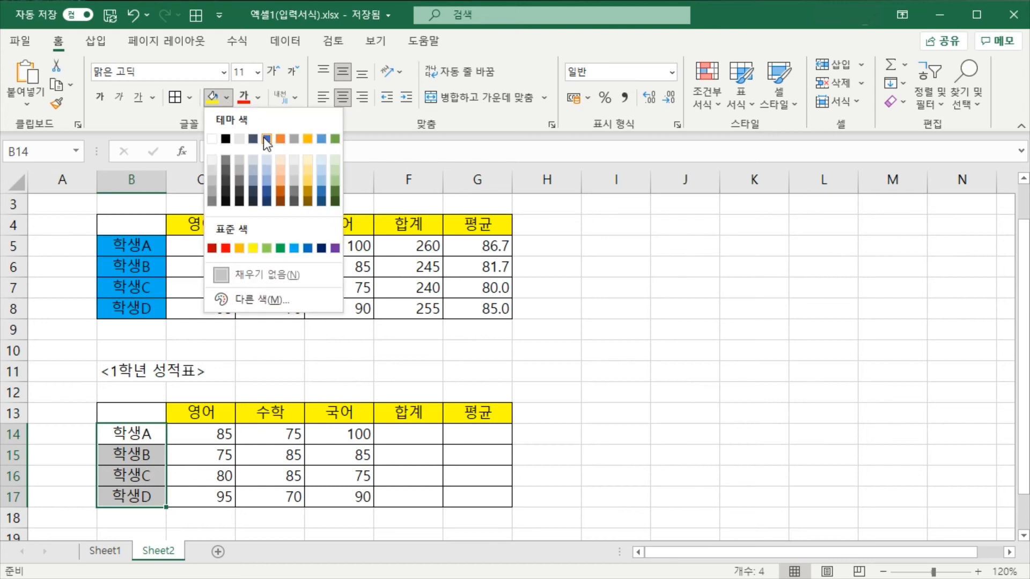
{"action": "left_click", "coordinate": [295, 248]}
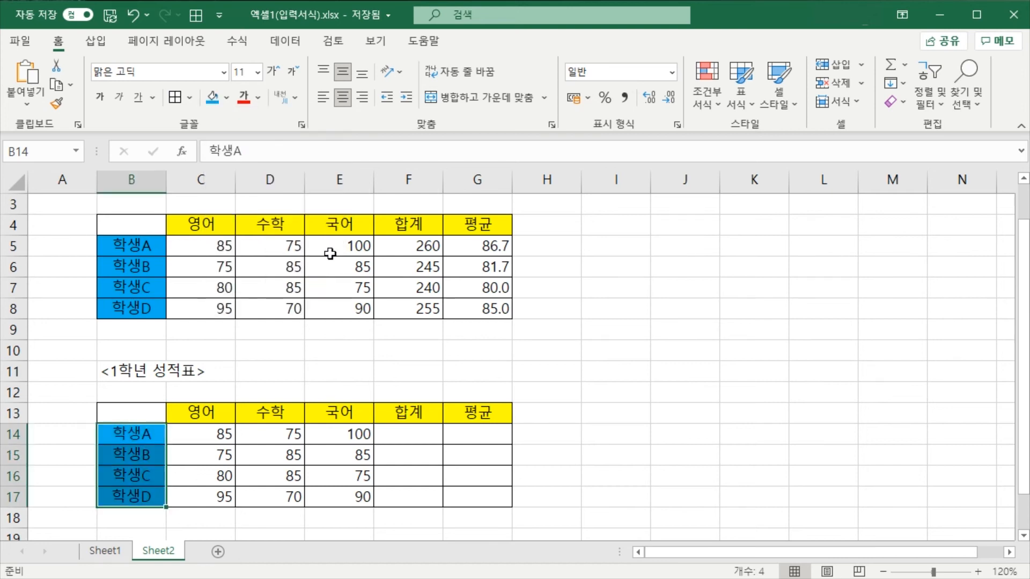
{"action": "left_click", "coordinate": [394, 353]}
{"action": "left_click", "coordinate": [537, 345]}
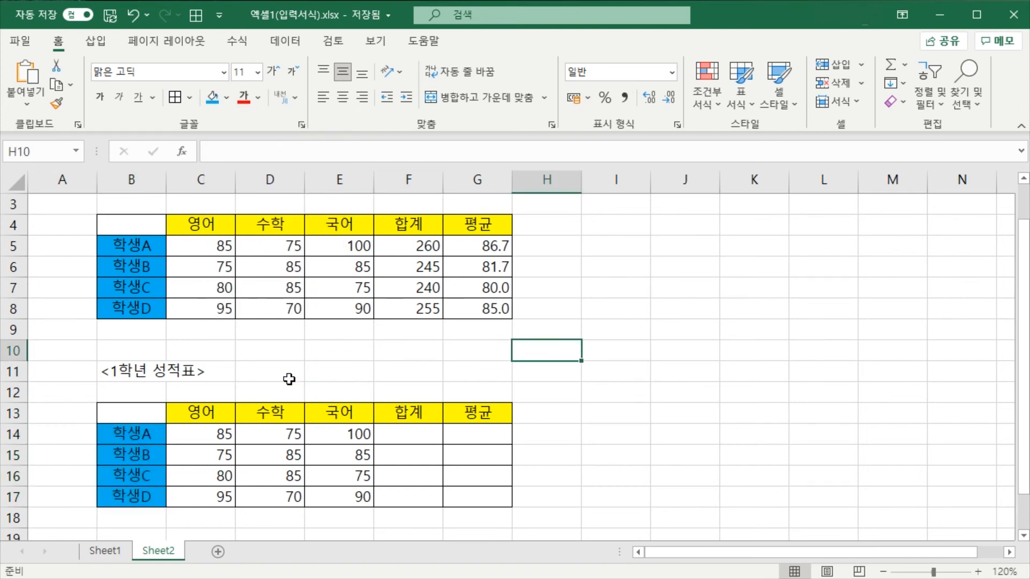
Select the sample table's title <1학년 성적표> in B2 to examine its formatting
{"action": "left_click_drag", "start_coordinate": [290, 375], "coordinate": [348, 372]}
{"action": "left_click", "coordinate": [468, 370]}
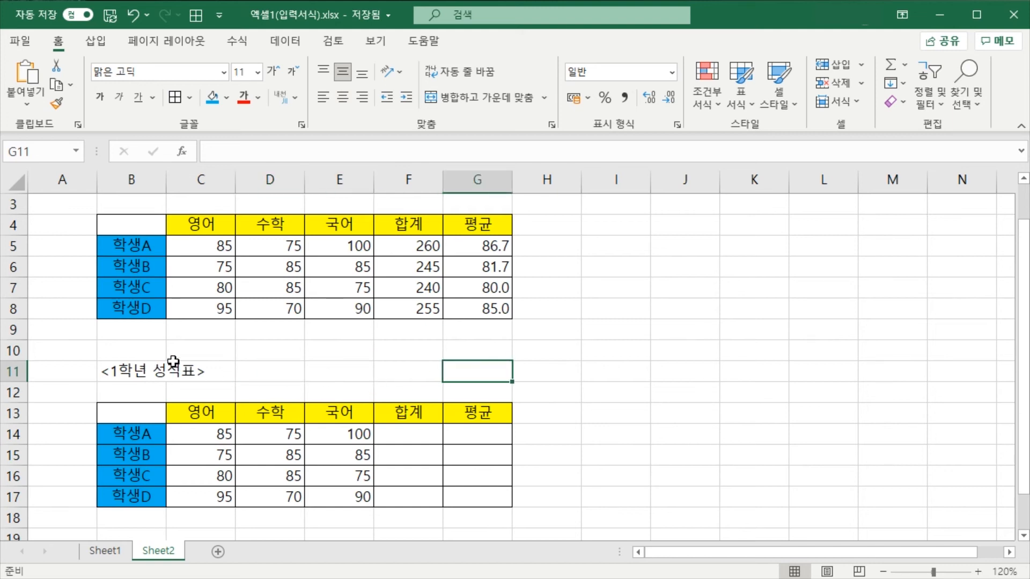
{"action": "left_click", "coordinate": [217, 354]}
{"action": "scroll", "coordinate": [359, 376], "scroll_direction": "up", "scroll_amount": 1}
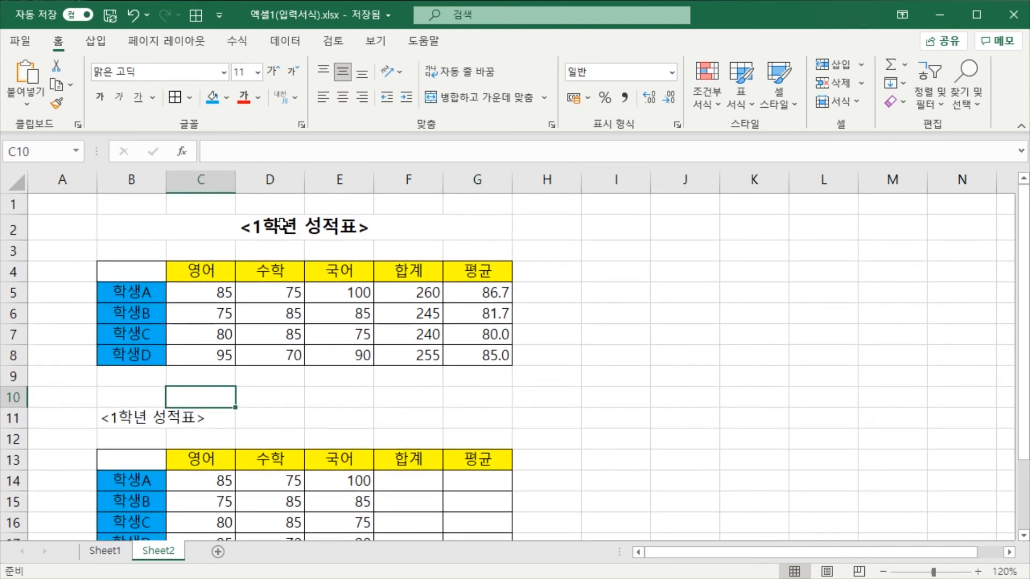
{"action": "left_click", "coordinate": [296, 233]}
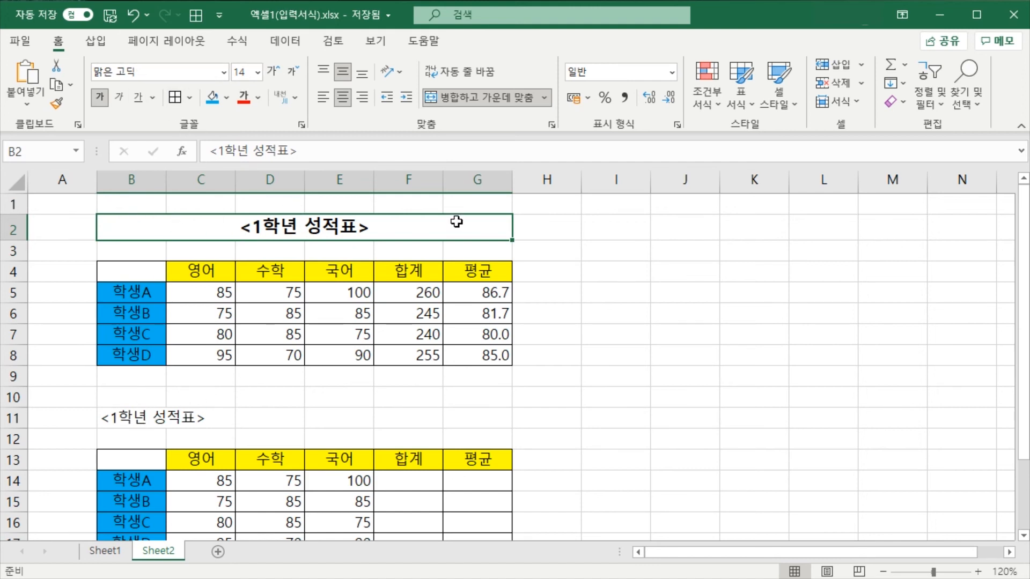
Merge and center the title <1학년 성적표> across B11:G11 to match the sample title
{"action": "left_click", "coordinate": [543, 224]}
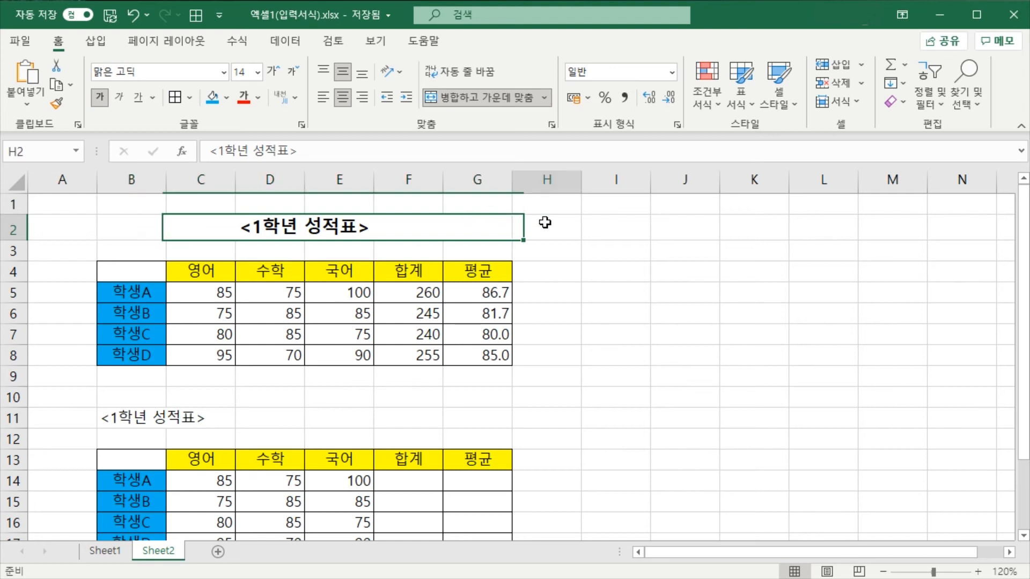
{"action": "left_click", "coordinate": [475, 223]}
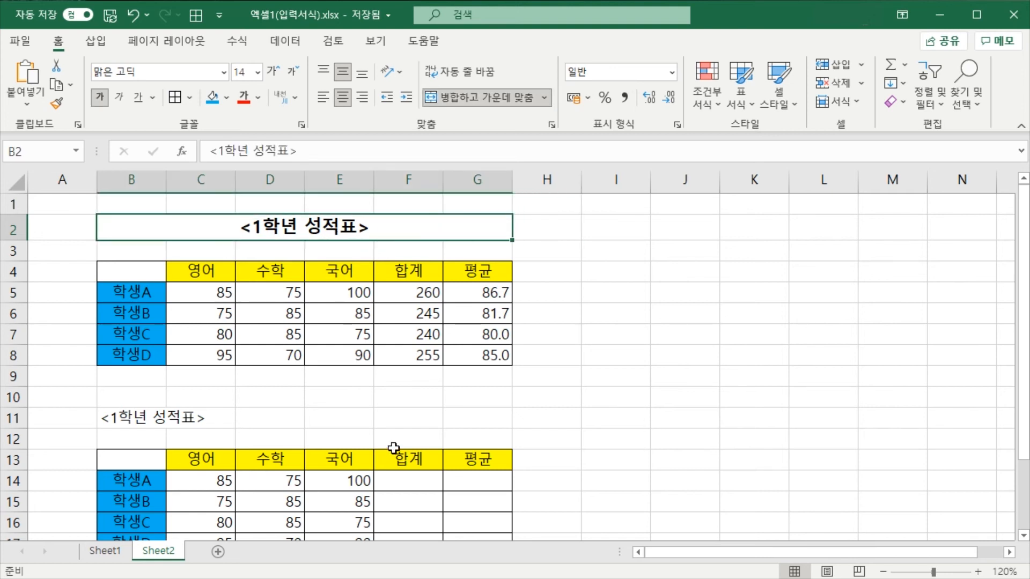
{"action": "left_click", "coordinate": [453, 417]}
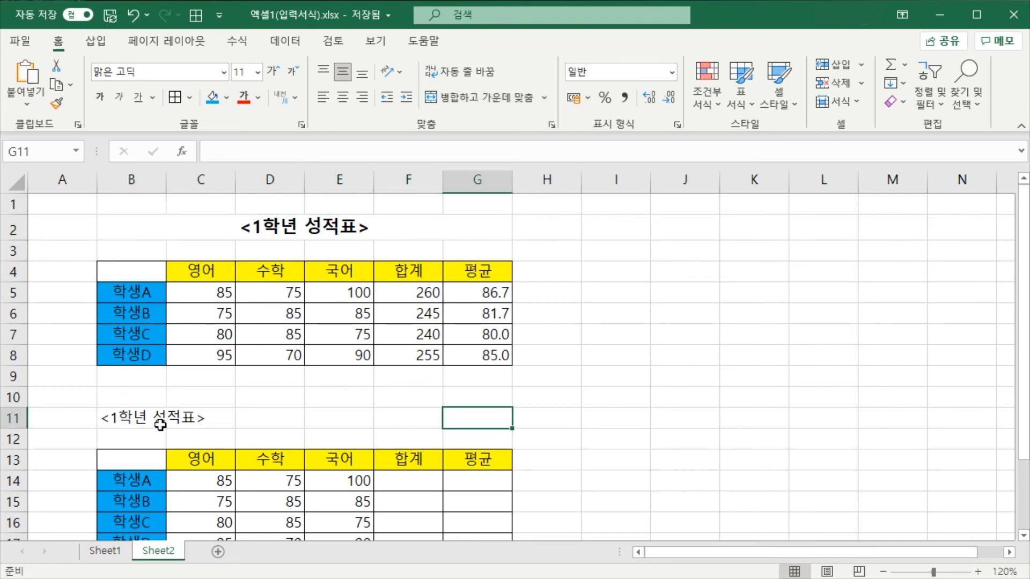
{"action": "left_click_drag", "start_coordinate": [110, 421], "coordinate": [466, 419]}
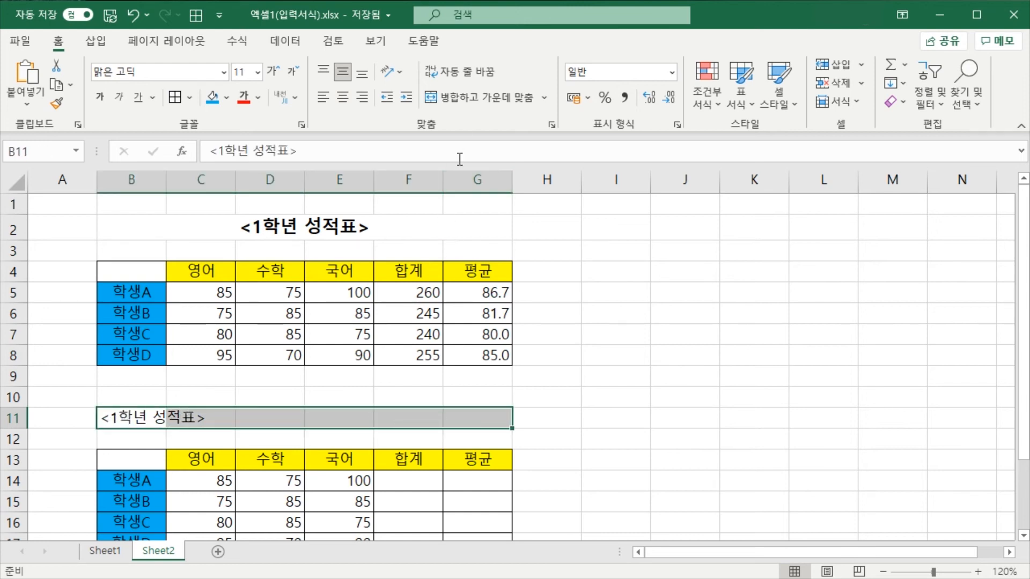
{"action": "left_click", "coordinate": [472, 98]}
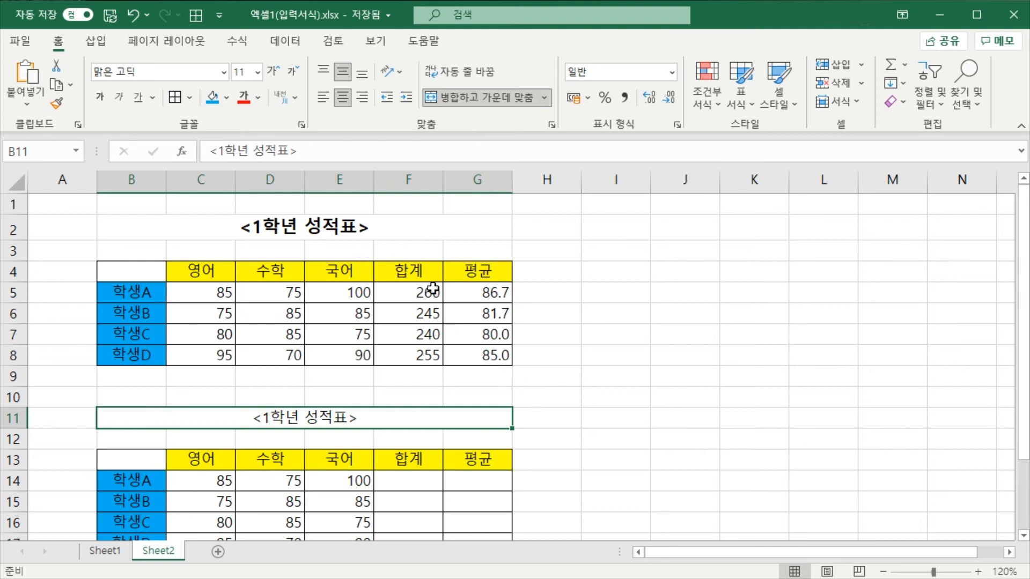
Set the merged title in row 11 to font size 14 and make it bold
{"action": "left_click", "coordinate": [262, 76]}
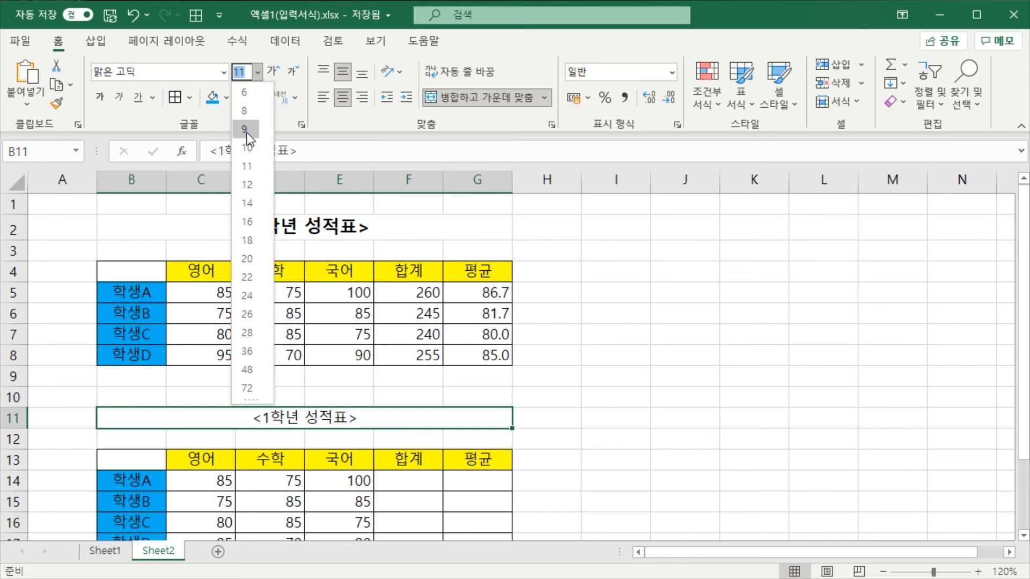
{"action": "left_click", "coordinate": [249, 205]}
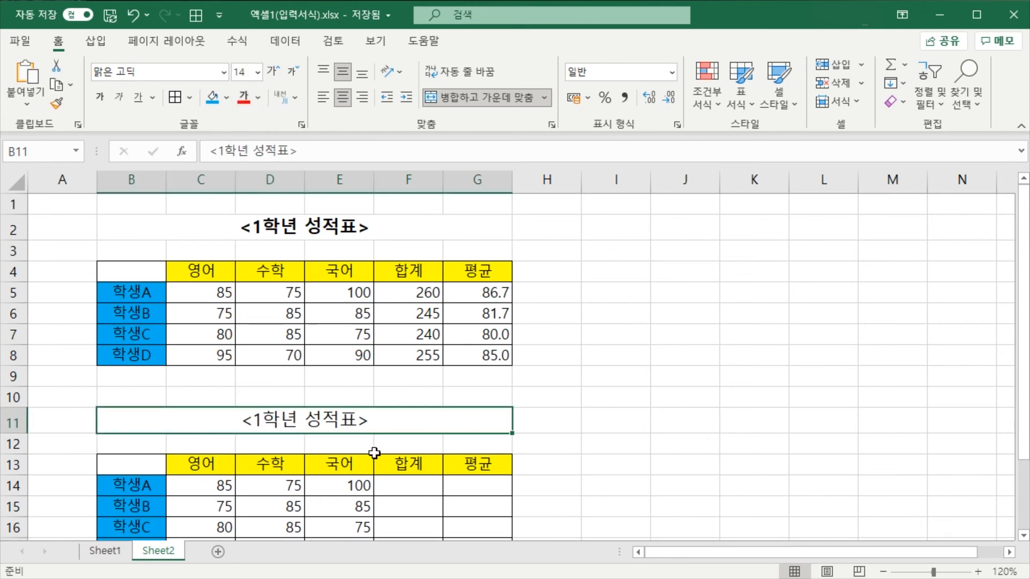
{"action": "left_click", "coordinate": [100, 97]}
{"action": "left_click", "coordinate": [578, 400]}
Compare the recreated table with the sample table and examine the sample's total formula in F5
{"action": "scroll", "coordinate": [533, 453], "scroll_direction": "down", "scroll_amount": 3}
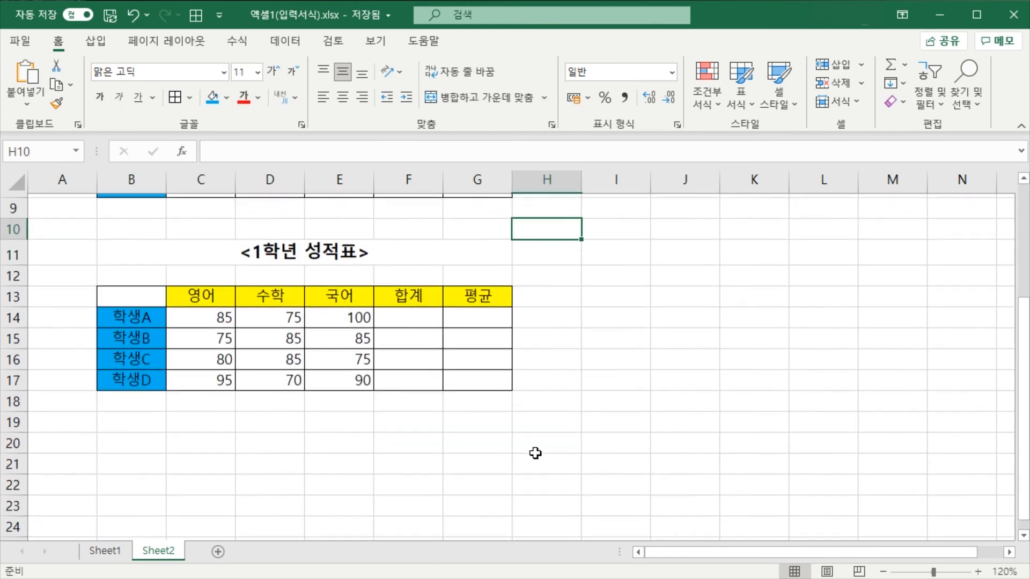
{"action": "scroll", "coordinate": [488, 413], "scroll_direction": "up", "scroll_amount": 3}
{"action": "scroll", "coordinate": [486, 403], "scroll_direction": "down", "scroll_amount": 1}
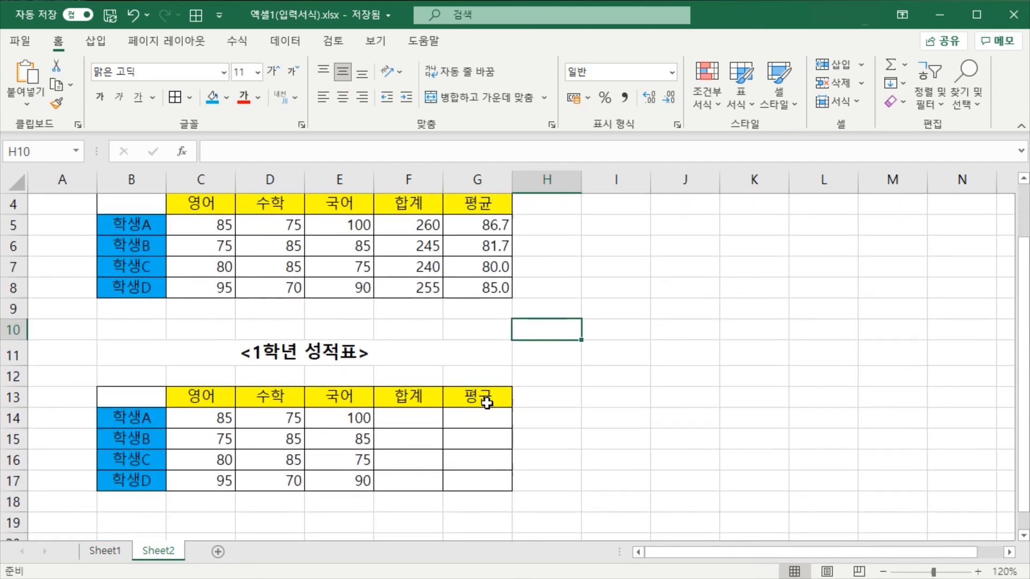
{"action": "scroll", "coordinate": [487, 404], "scroll_direction": "up", "scroll_amount": 3}
{"action": "scroll", "coordinate": [486, 399], "scroll_direction": "down", "scroll_amount": 3}
{"action": "left_click", "coordinate": [549, 355]}
{"action": "left_click", "coordinate": [593, 359]}
{"action": "left_click", "coordinate": [593, 394]}
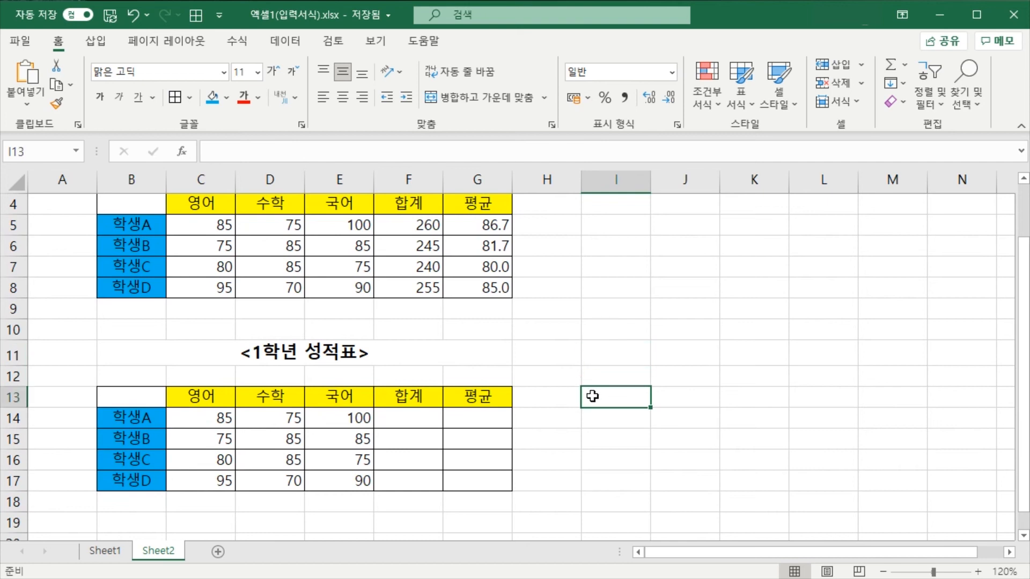
{"action": "left_click", "coordinate": [552, 346]}
{"action": "left_click", "coordinate": [416, 227]}
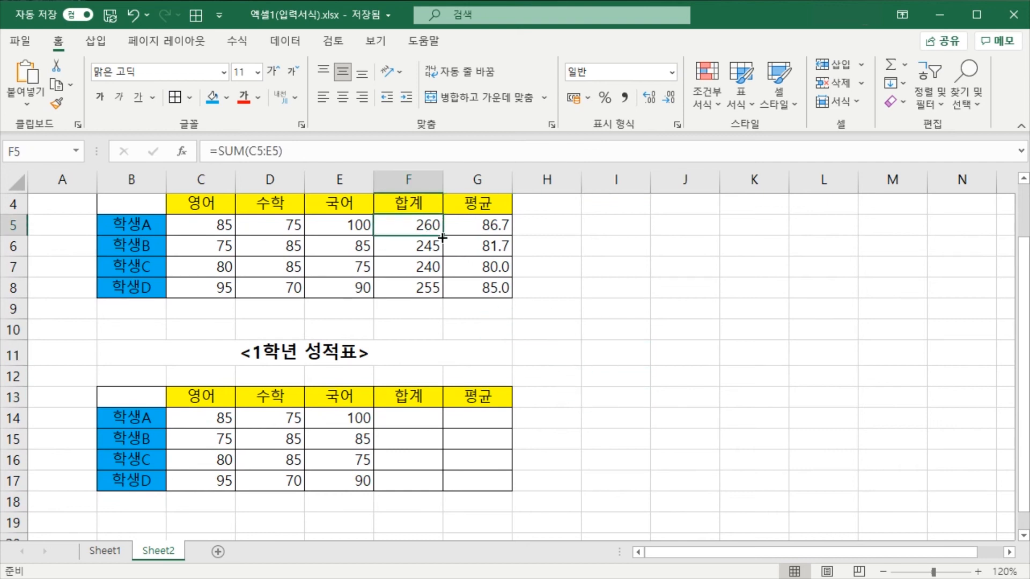
{"action": "left_click", "coordinate": [600, 359]}
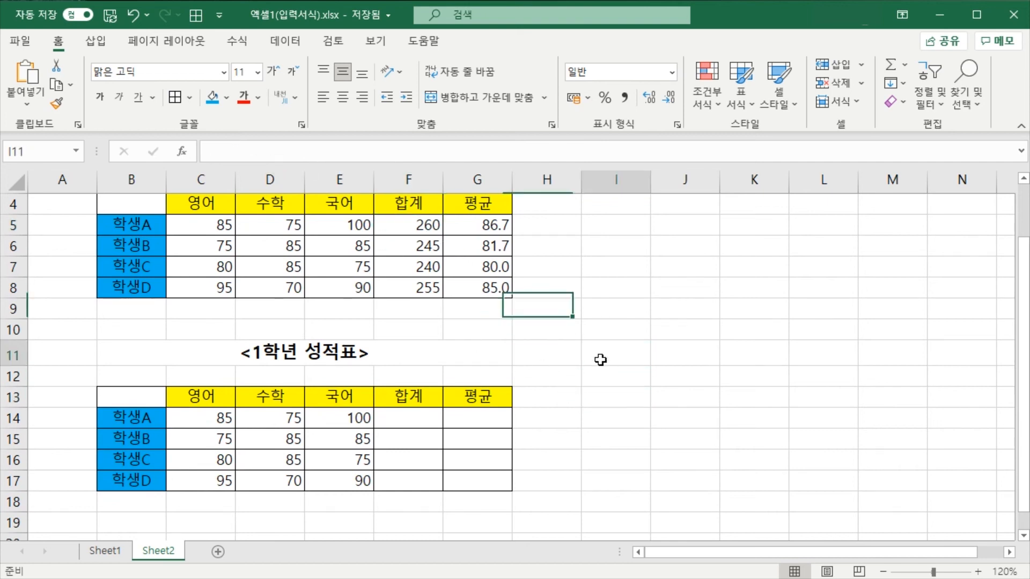
{"action": "left_click", "coordinate": [521, 339]}
{"action": "left_click_drag", "start_coordinate": [585, 414], "coordinate": [569, 418]}
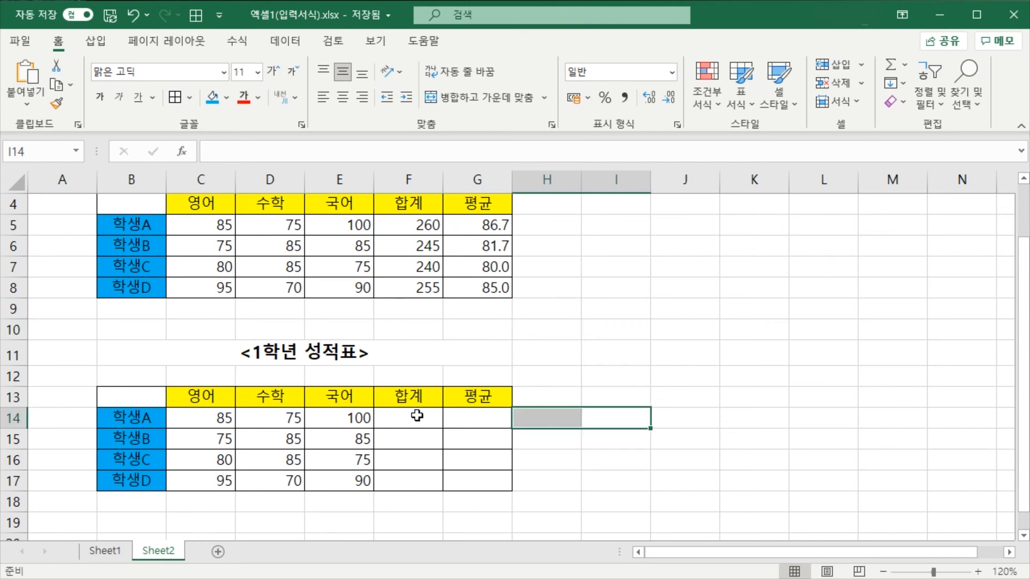
{"action": "left_click", "coordinate": [417, 416]}
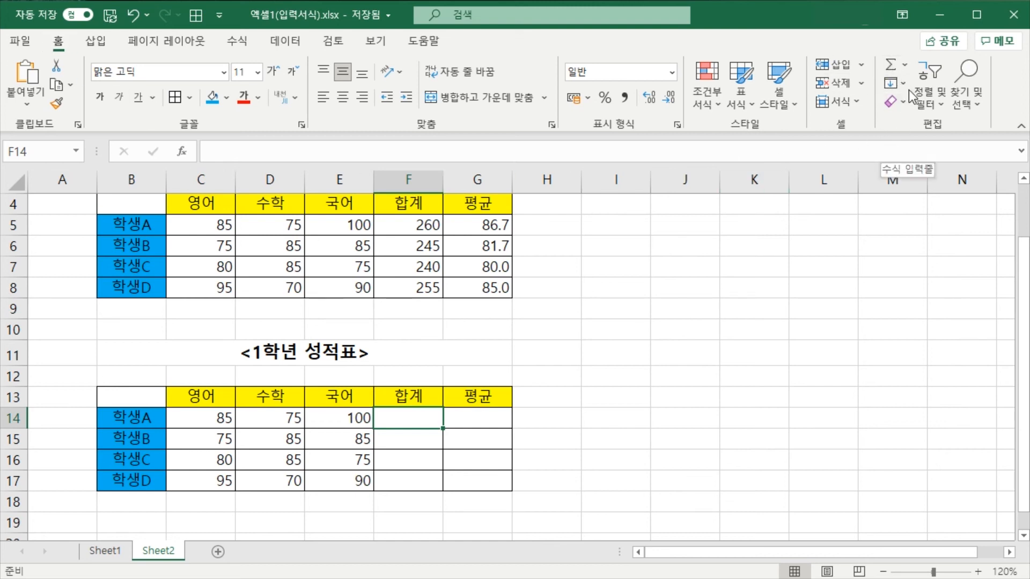
{"action": "left_click", "coordinate": [906, 64]}
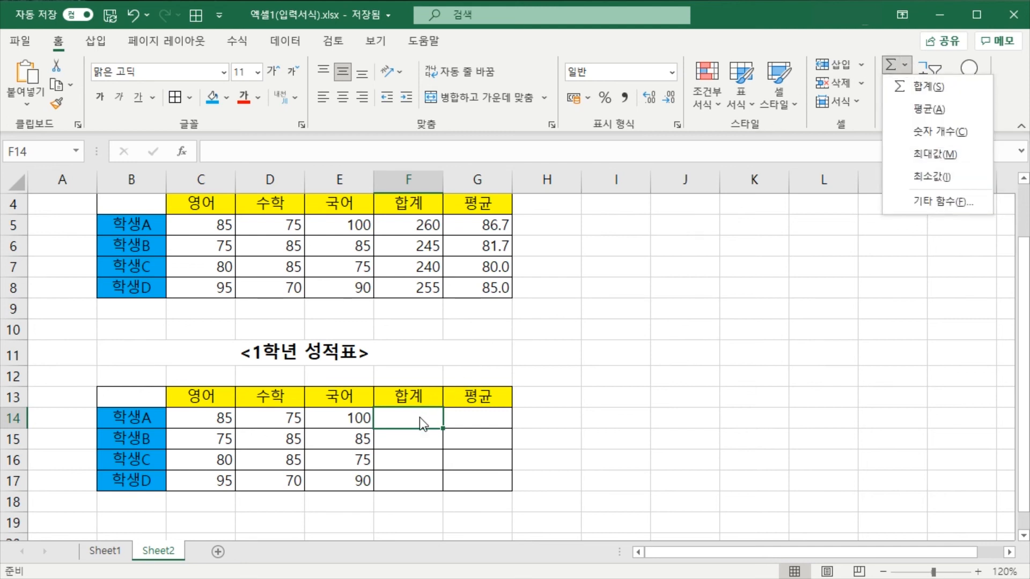
{"action": "left_click", "coordinate": [638, 321]}
{"action": "left_click_drag", "start_coordinate": [612, 453], "coordinate": [523, 460]}
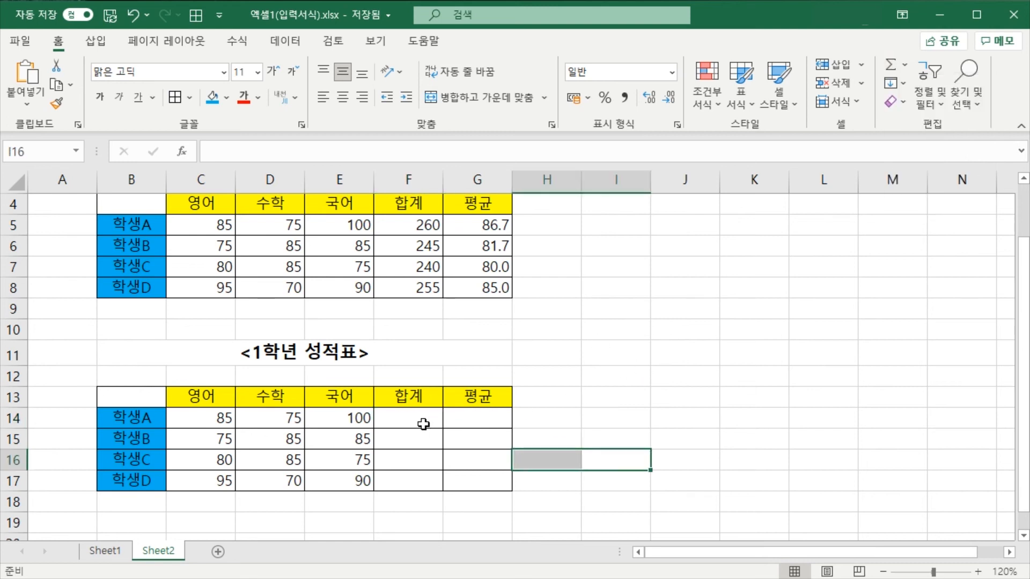
Total 학생A's three subject scores in F14 with an automatic SUM of C14:E14
{"action": "left_click", "coordinate": [420, 420]}
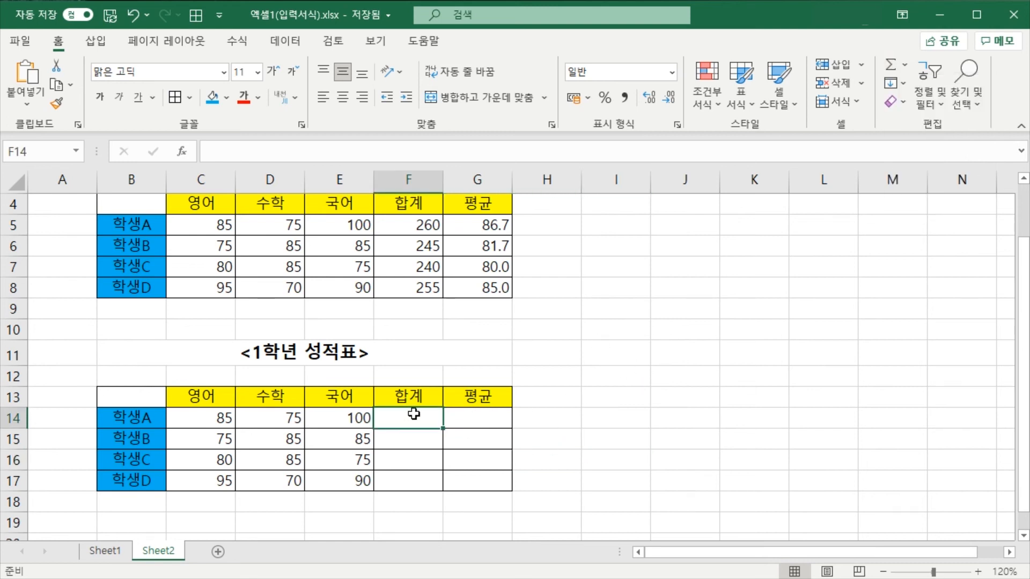
{"action": "left_click", "coordinate": [904, 65]}
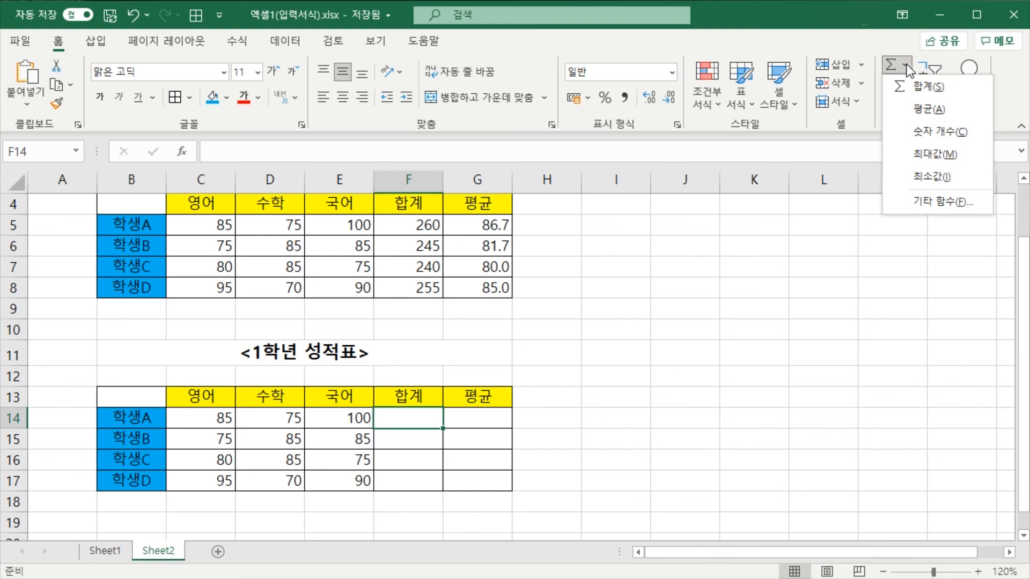
{"action": "left_click", "coordinate": [922, 88]}
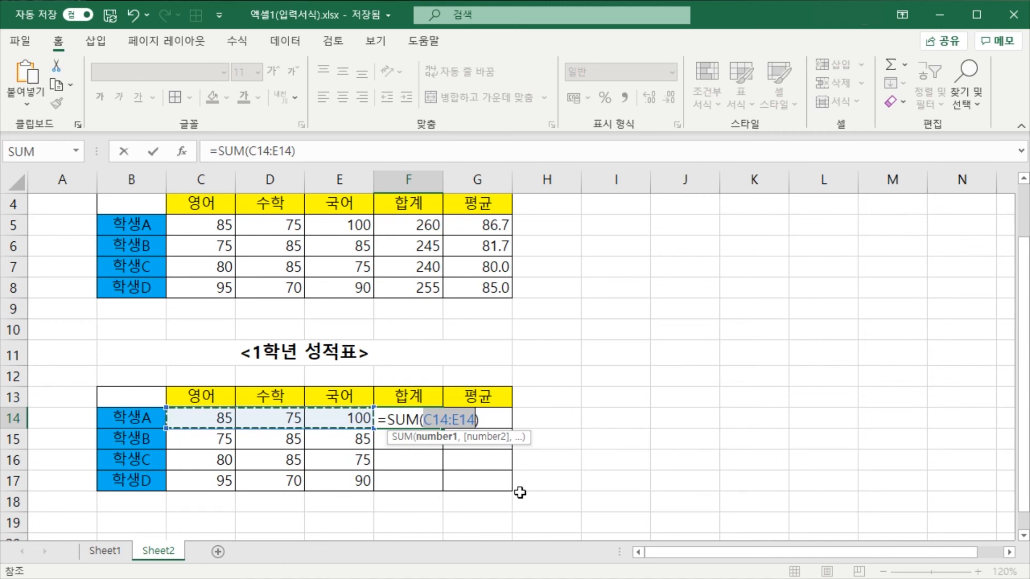
{"action": "key", "text": "Return"}
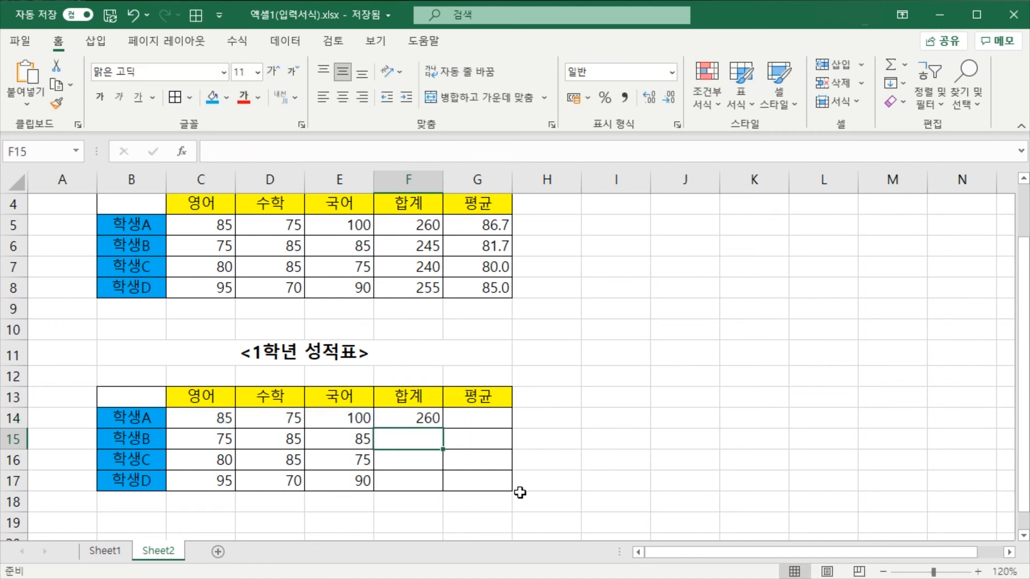
Examine the SUM formula in F14 and the list of available automatic functions
{"action": "left_click", "coordinate": [414, 417]}
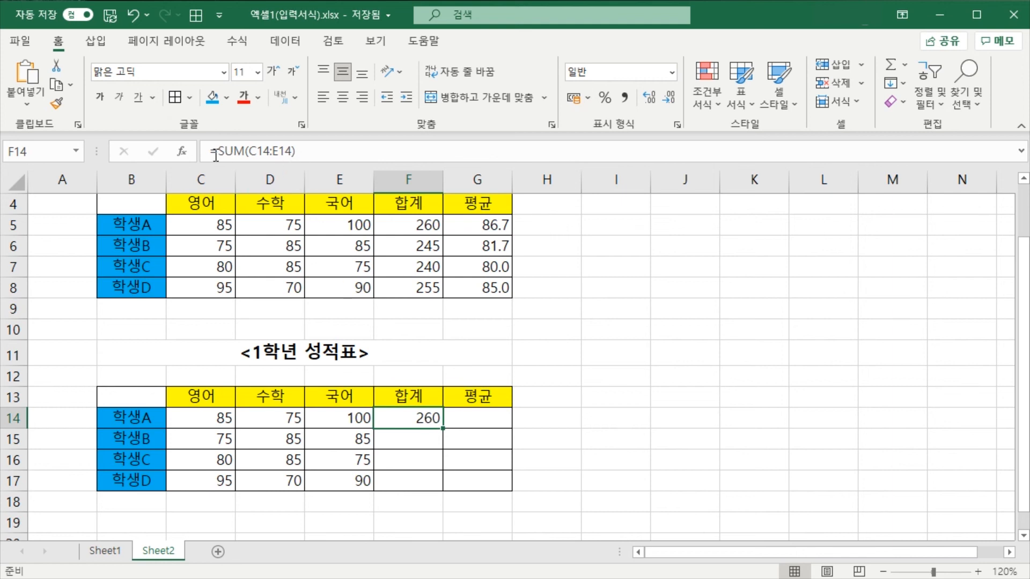
{"action": "left_click", "coordinate": [332, 152]}
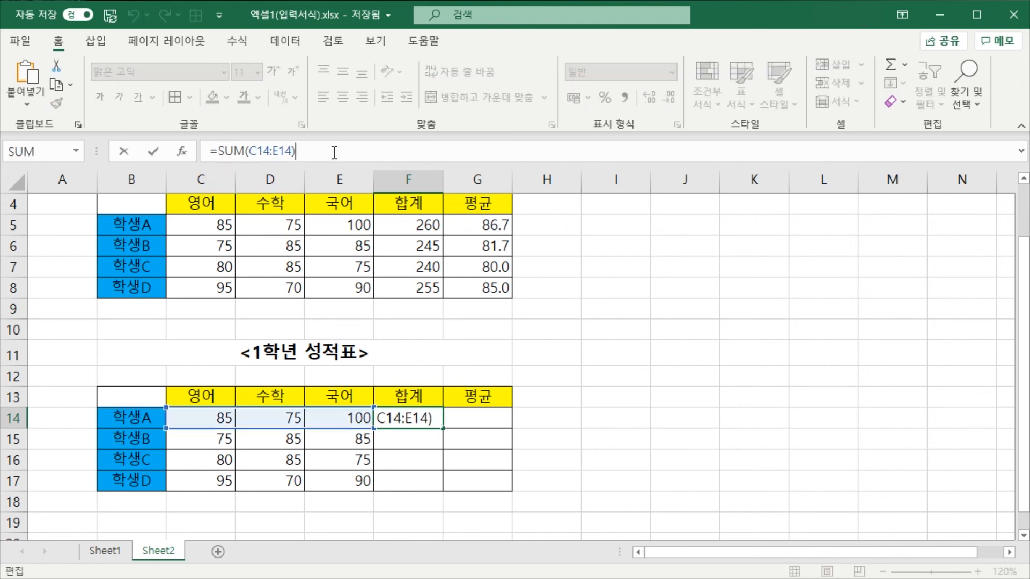
{"action": "key", "text": "Return"}
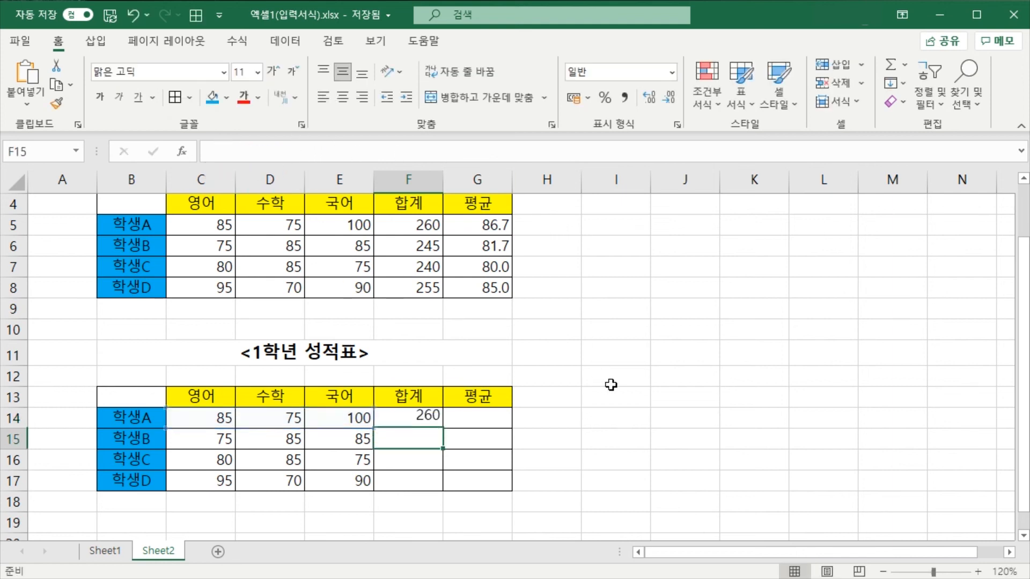
{"action": "left_click", "coordinate": [647, 352]}
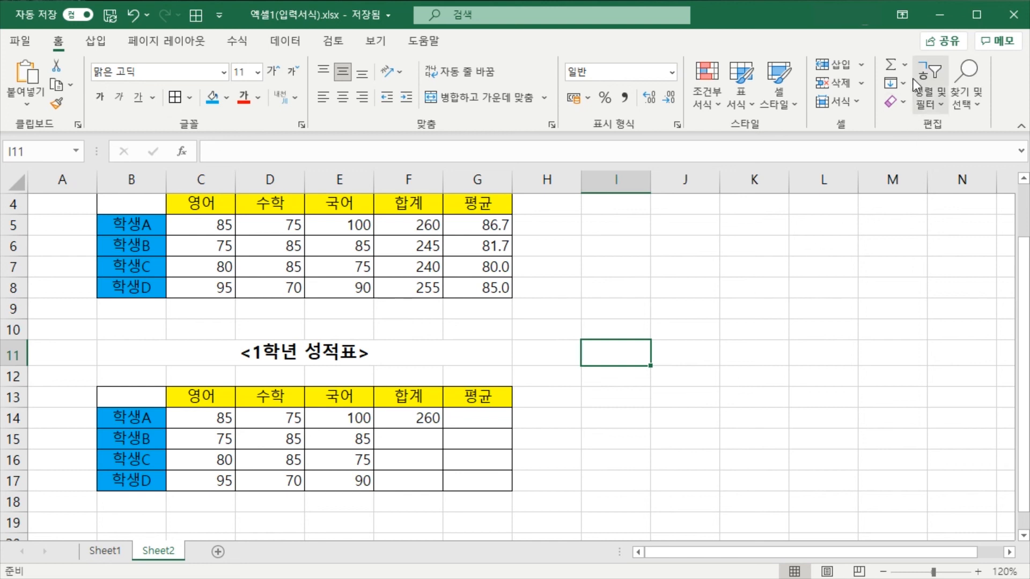
{"action": "left_click", "coordinate": [904, 65]}
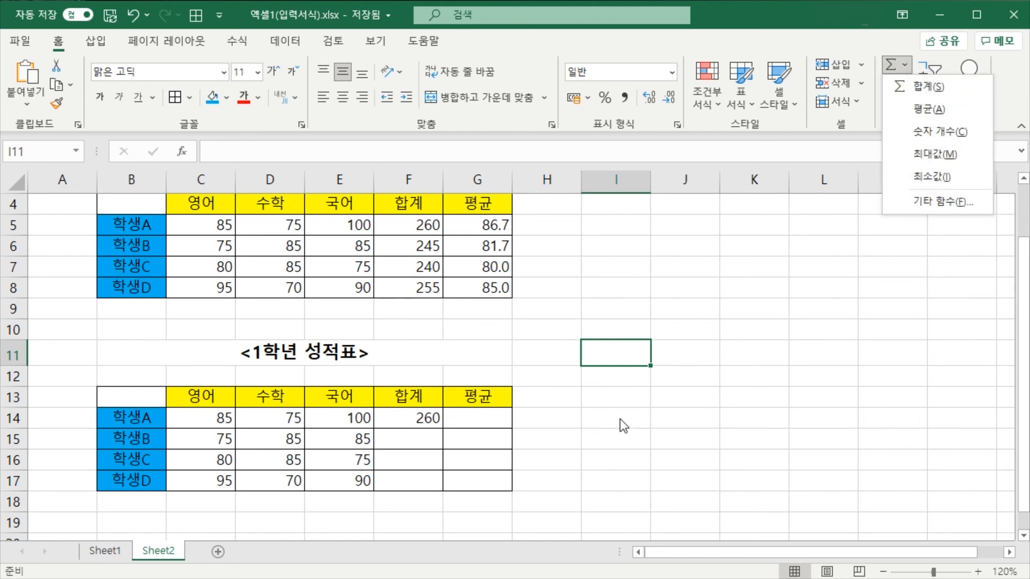
{"action": "left_click", "coordinate": [607, 402]}
{"action": "left_click", "coordinate": [579, 332]}
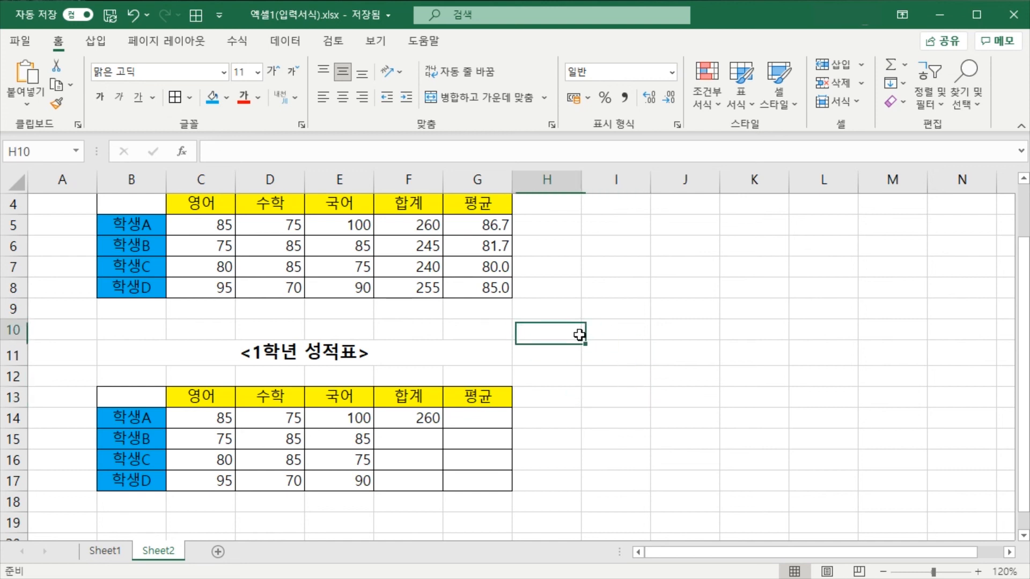
{"action": "left_click", "coordinate": [420, 419]}
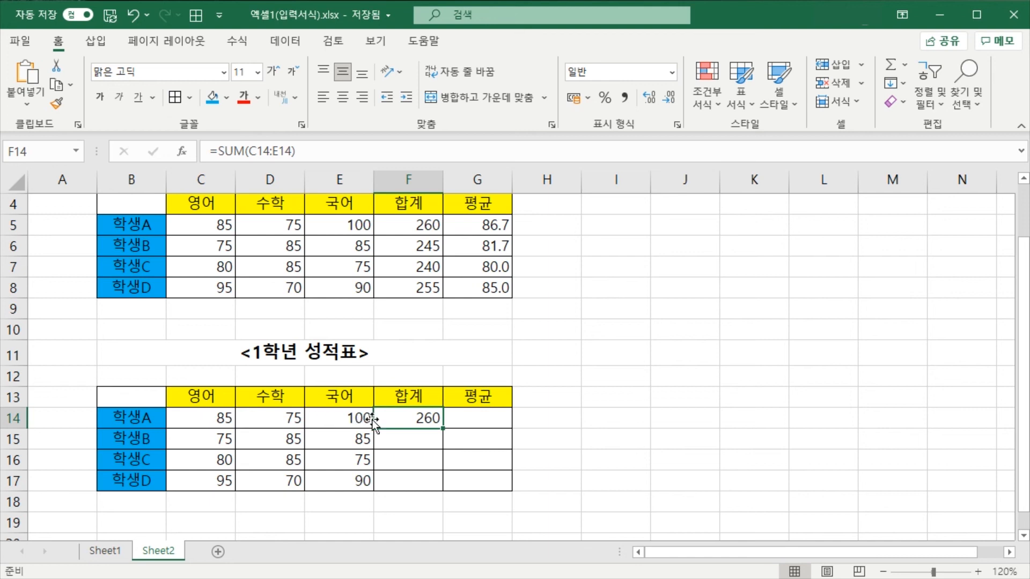
{"action": "key", "text": "Return"}
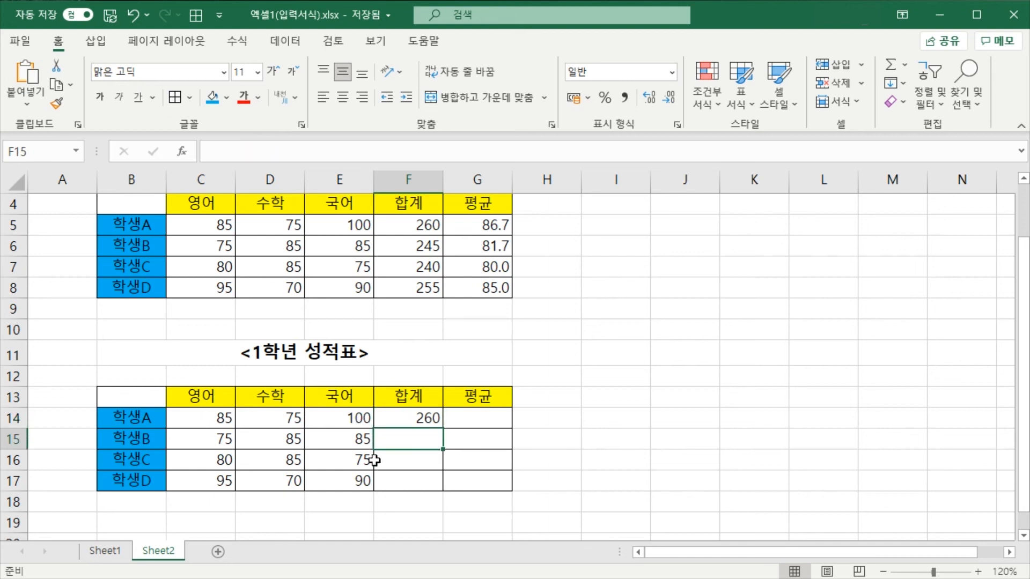
Copy the total formula from F14 down through F17 for the remaining students
{"action": "left_click", "coordinate": [413, 419]}
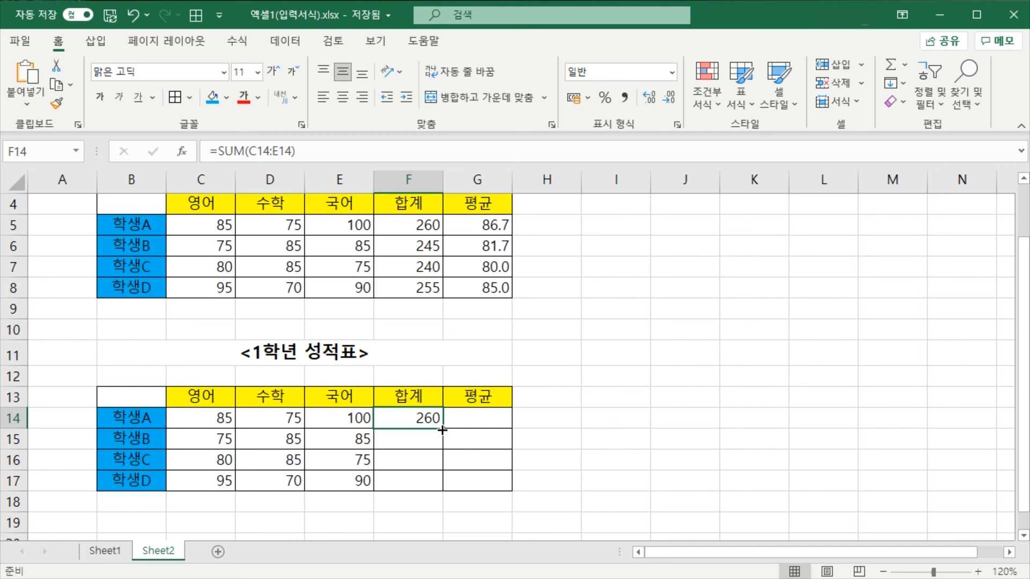
{"action": "left_click_drag", "start_coordinate": [442, 430], "coordinate": [440, 490]}
{"action": "left_click", "coordinate": [570, 428]}
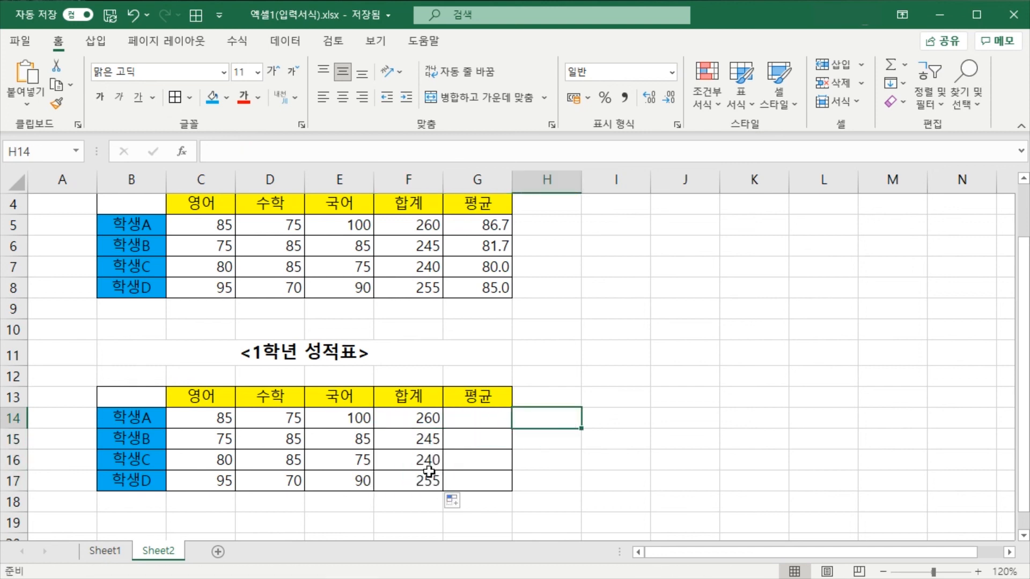
Check the copied total formulas in F17, F16 and F15
{"action": "left_click", "coordinate": [416, 480]}
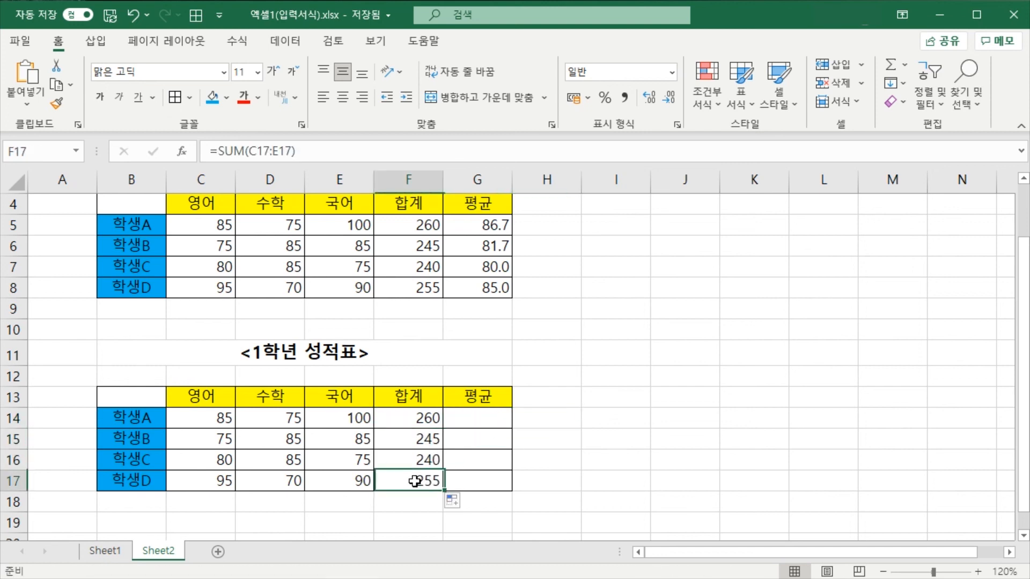
{"action": "left_click", "coordinate": [207, 460]}
{"action": "left_click", "coordinate": [393, 457]}
{"action": "left_click", "coordinate": [404, 437]}
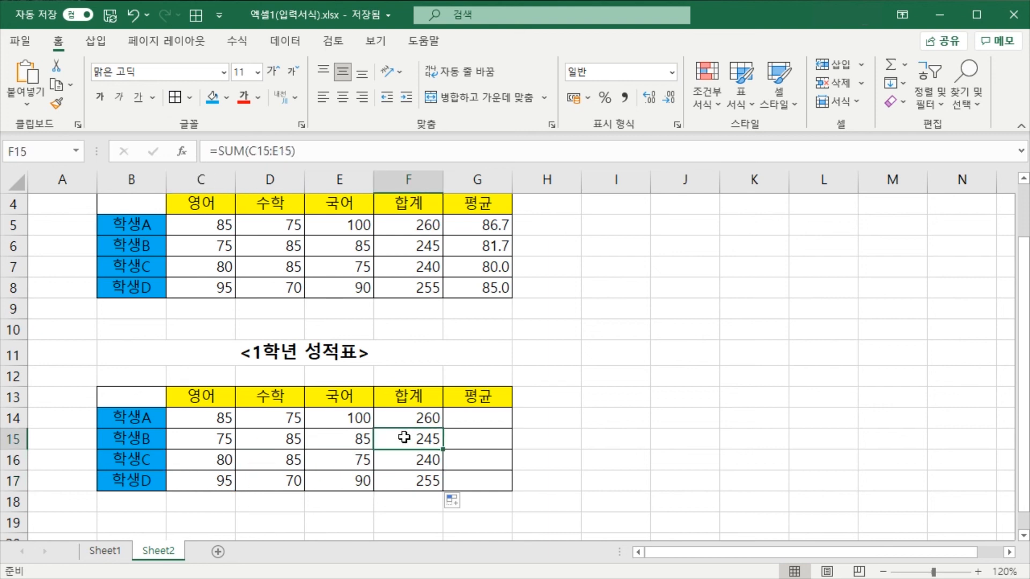
Average 학생A's three subject scores in G14 with an automatic AVERAGE of C14:E14
{"action": "left_click", "coordinate": [484, 423]}
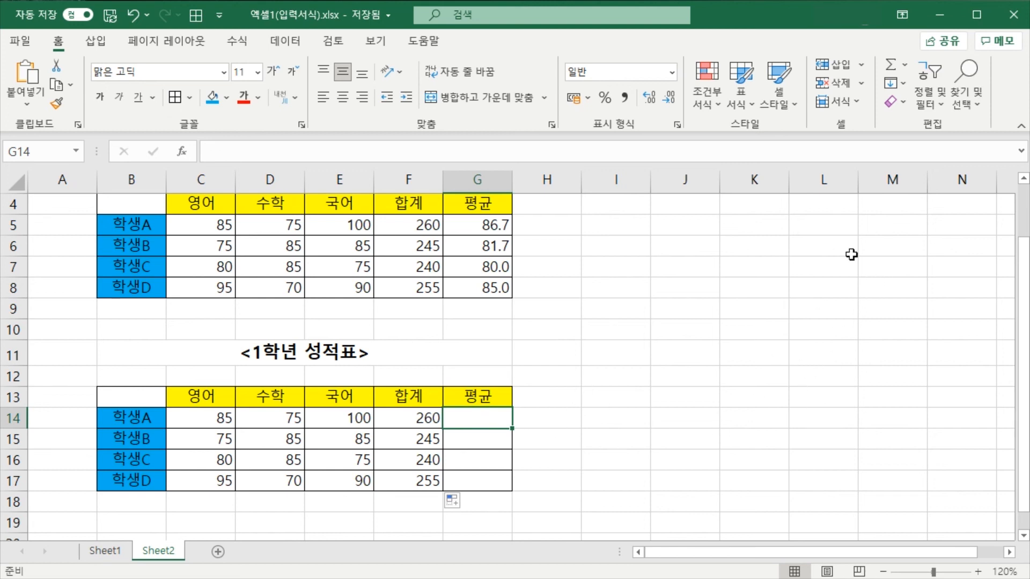
{"action": "left_click", "coordinate": [908, 63]}
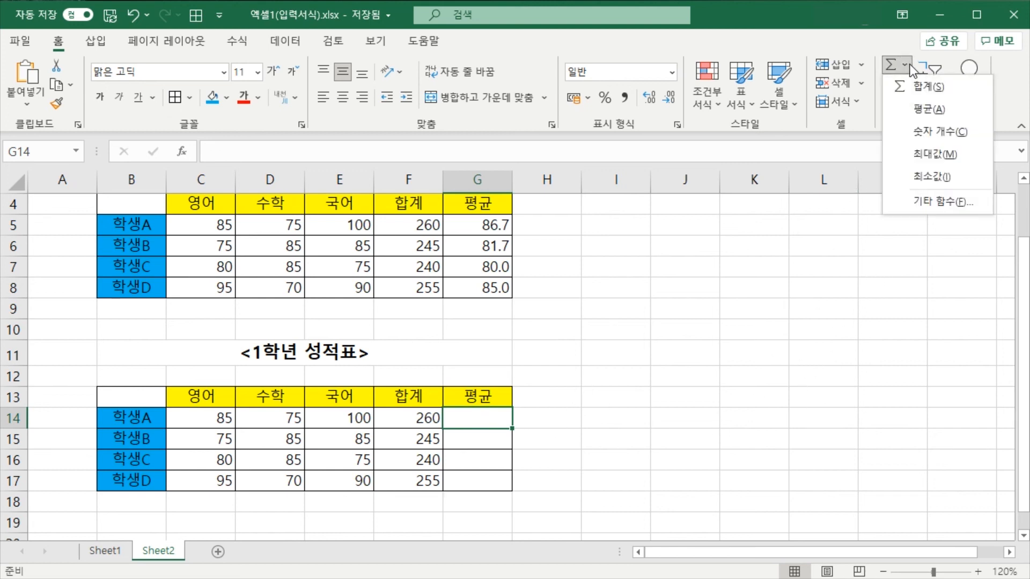
{"action": "left_click", "coordinate": [906, 112]}
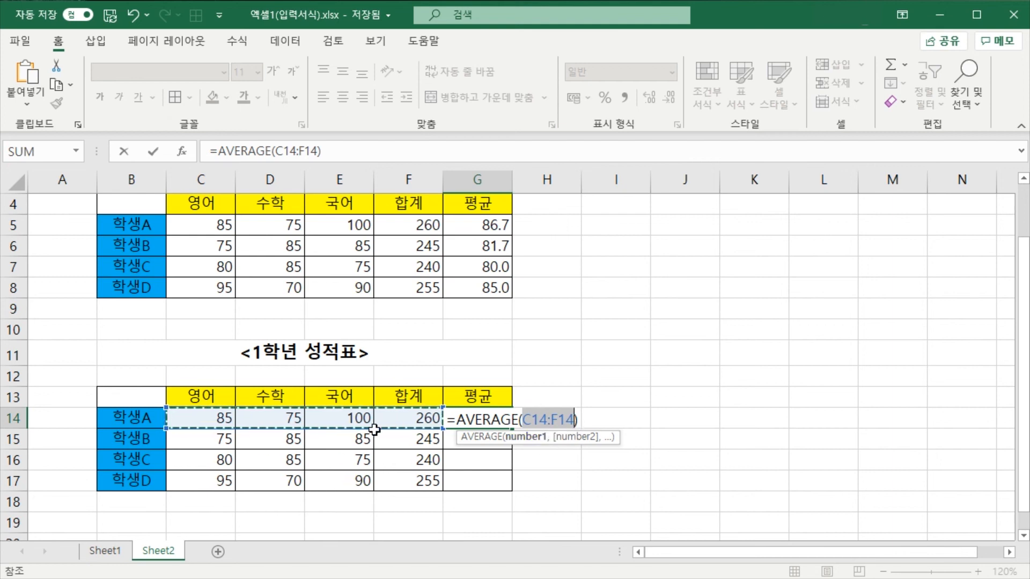
{"action": "left_click_drag", "start_coordinate": [202, 417], "coordinate": [336, 417]}
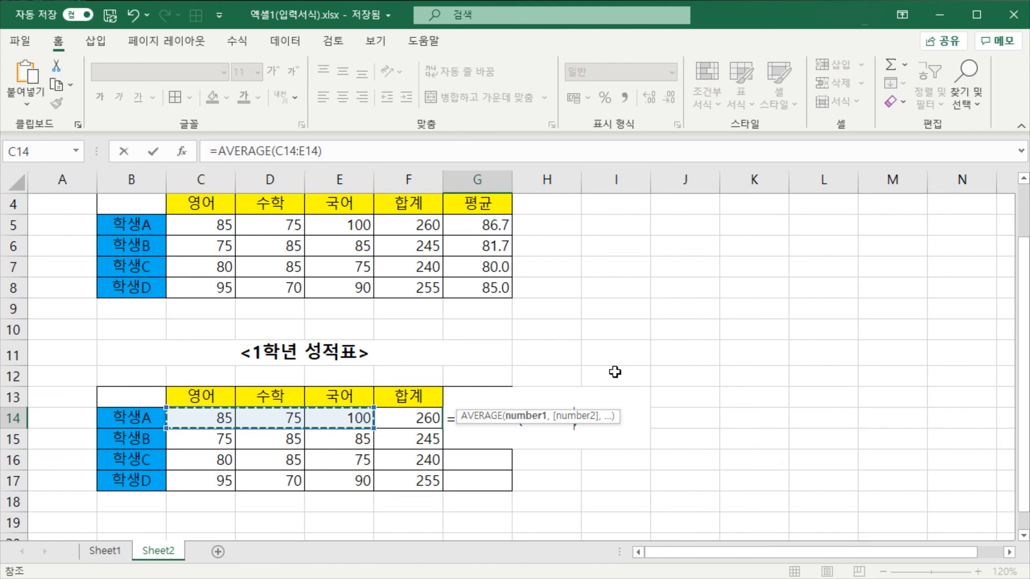
{"action": "key", "text": "Return"}
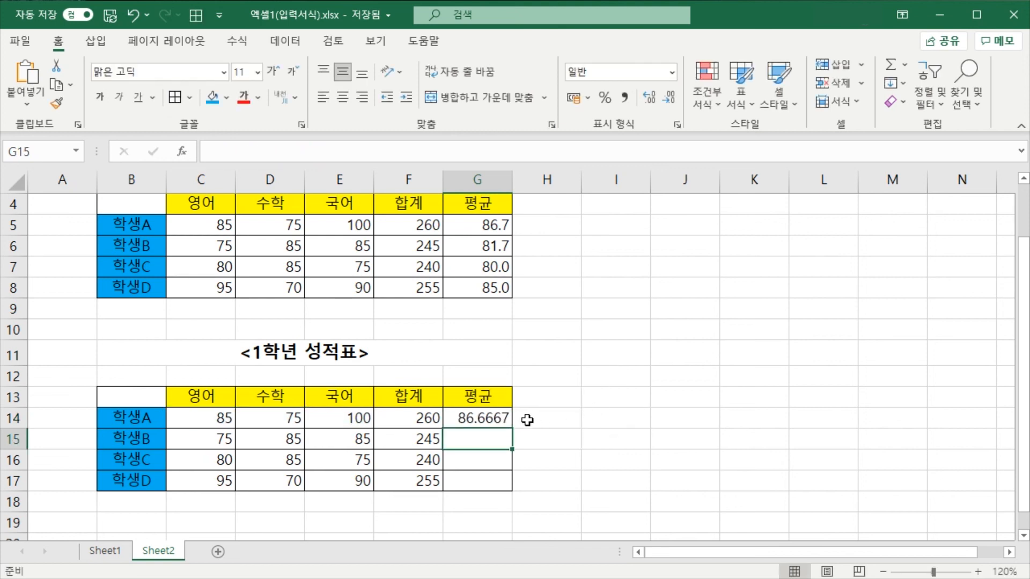
Copy the average formula from G14 down through G17 for the remaining students
{"action": "left_click", "coordinate": [497, 418]}
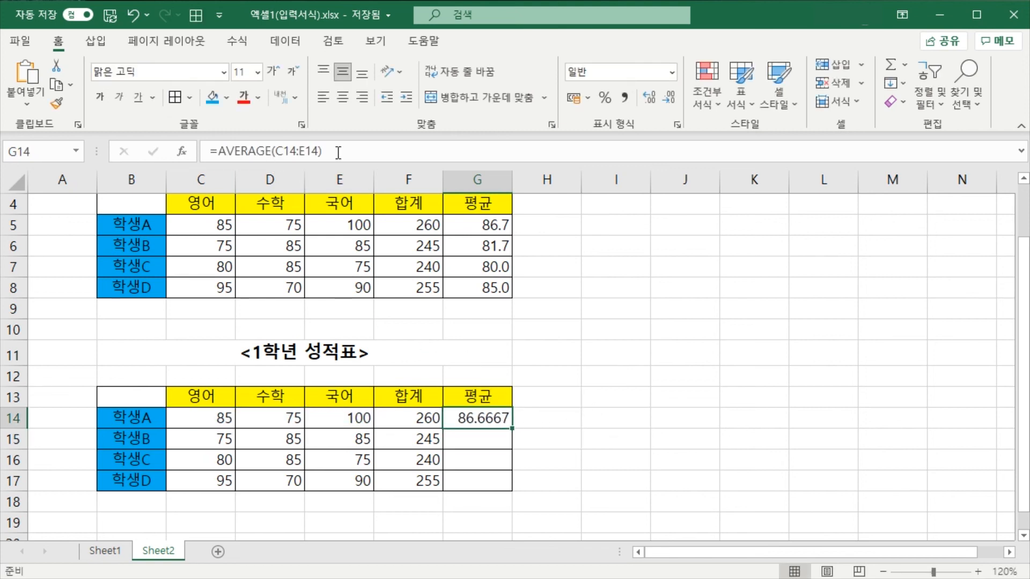
{"action": "left_click_drag", "start_coordinate": [512, 429], "coordinate": [513, 487]}
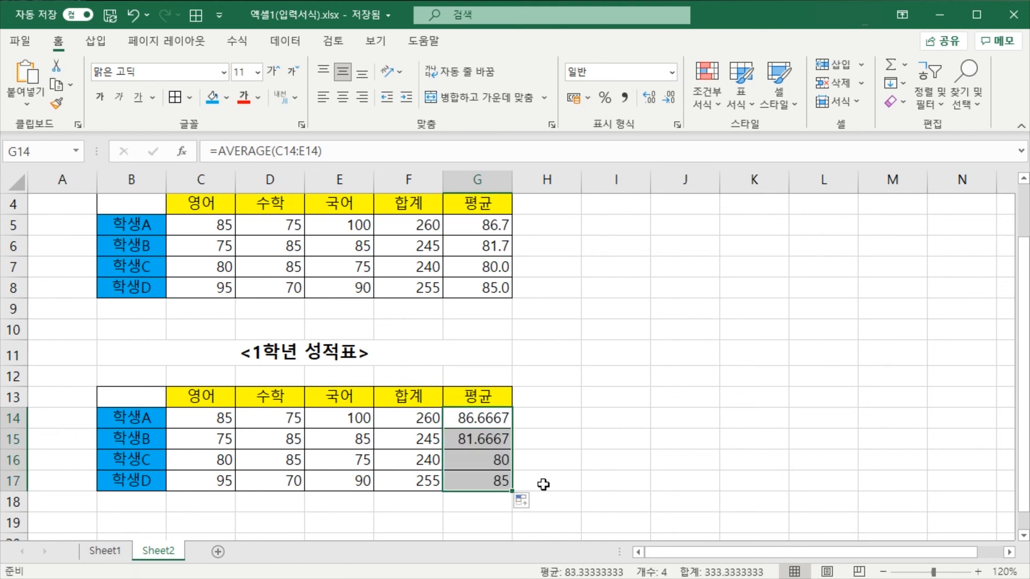
{"action": "left_click", "coordinate": [569, 479]}
{"action": "left_click", "coordinate": [577, 450]}
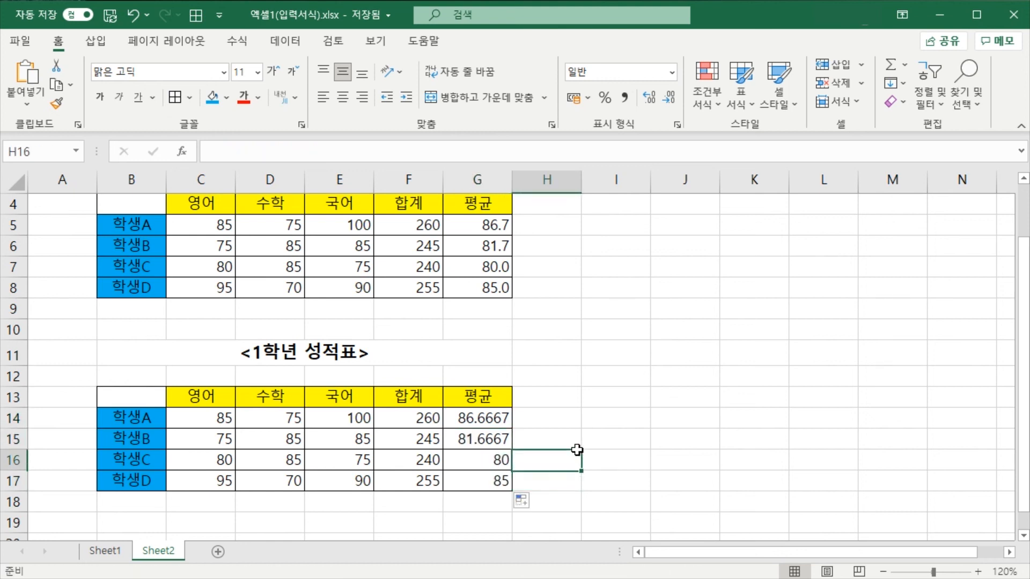
Check the average formulas in G14, G15 and G16
{"action": "left_click", "coordinate": [491, 416]}
{"action": "left_click", "coordinate": [489, 439]}
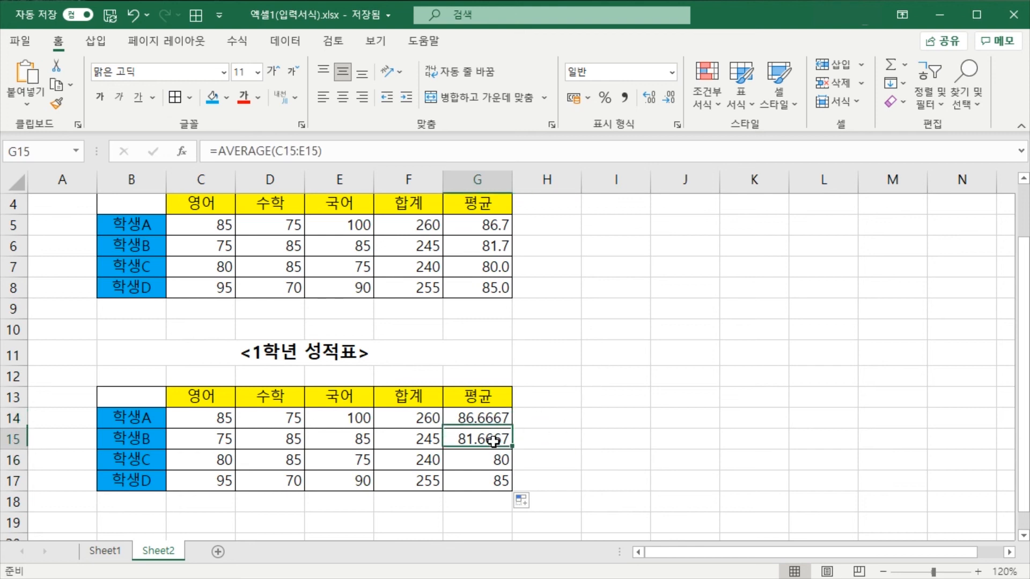
{"action": "left_click", "coordinate": [491, 459]}
{"action": "left_click", "coordinate": [481, 422]}
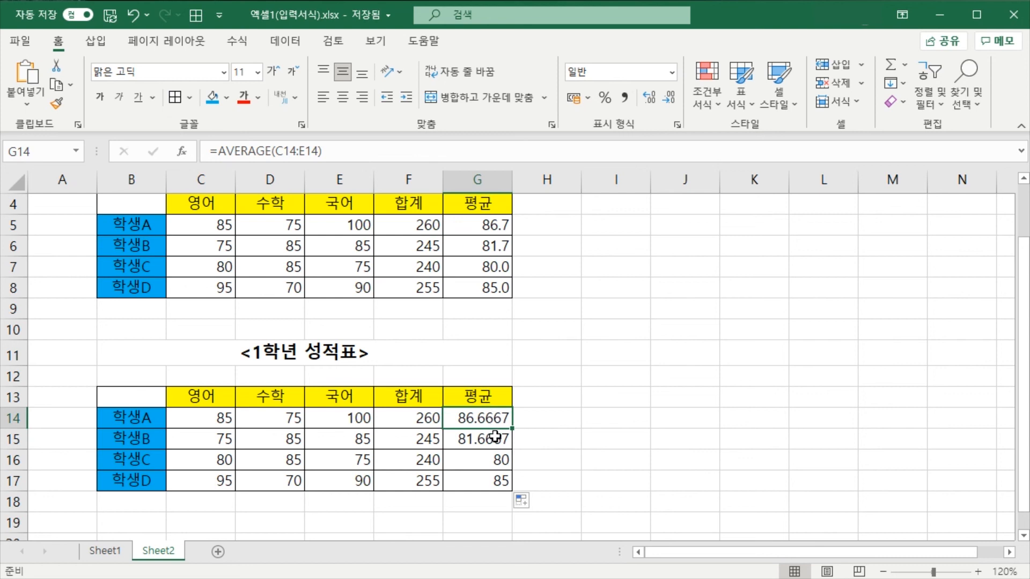
Reduce the averages in G14:G17 to one decimal place
{"action": "left_click_drag", "start_coordinate": [486, 415], "coordinate": [481, 477]}
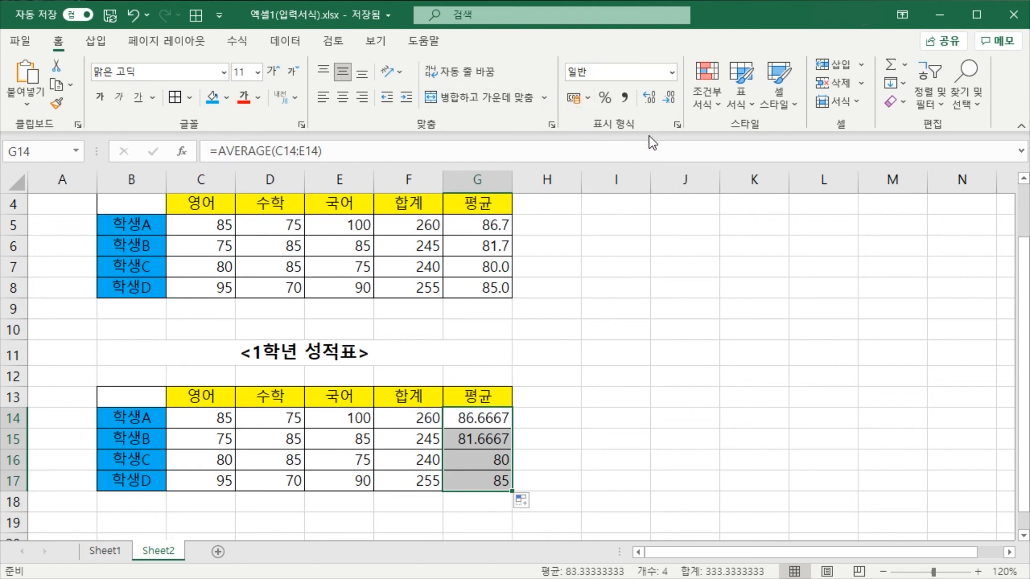
{"action": "left_click", "coordinate": [668, 101]}
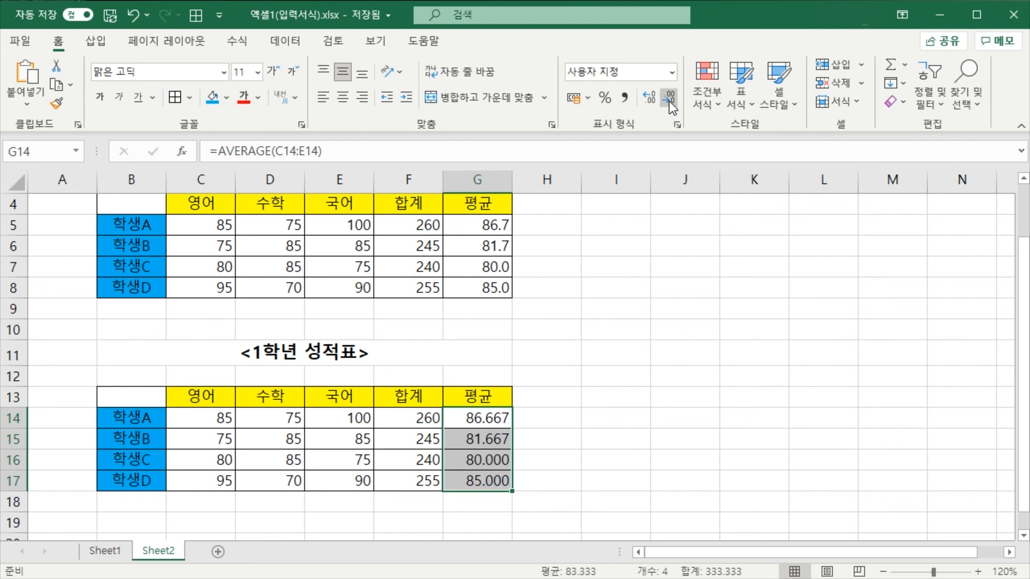
{"action": "left_click", "coordinate": [669, 100]}
{"action": "left_click", "coordinate": [668, 101]}
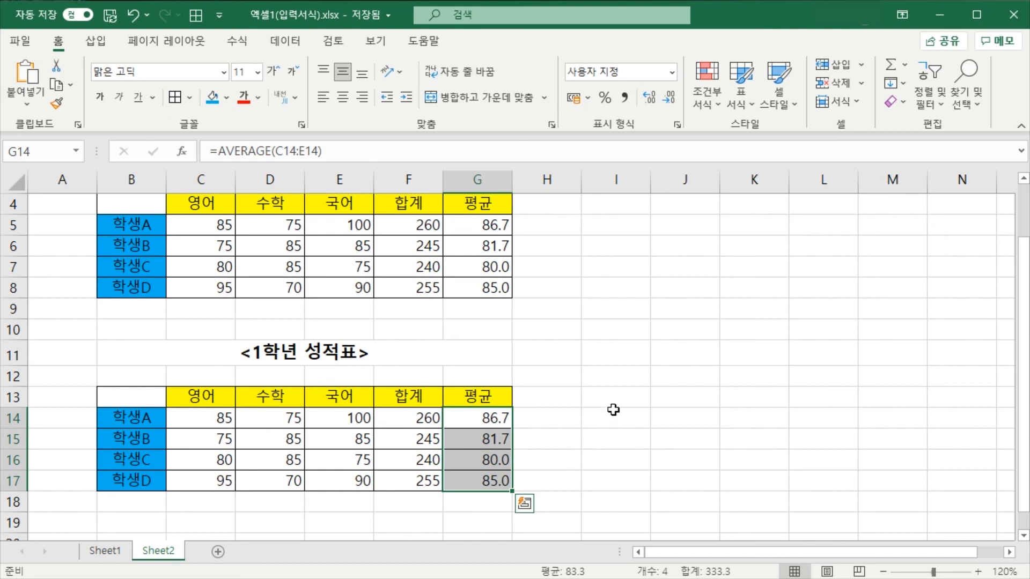
Try out more decimal places on the averages in G14:G17 and return them to one decimal place
{"action": "left_click", "coordinate": [652, 102]}
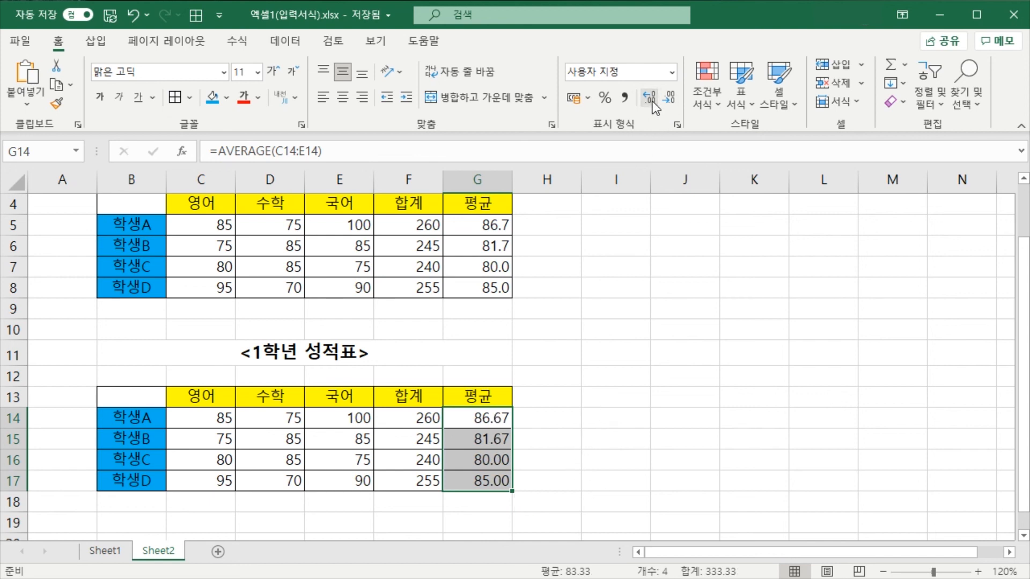
{"action": "left_click", "coordinate": [652, 102]}
{"action": "left_click", "coordinate": [670, 102]}
{"action": "left_click", "coordinate": [671, 102]}
{"action": "left_click", "coordinate": [645, 413]}
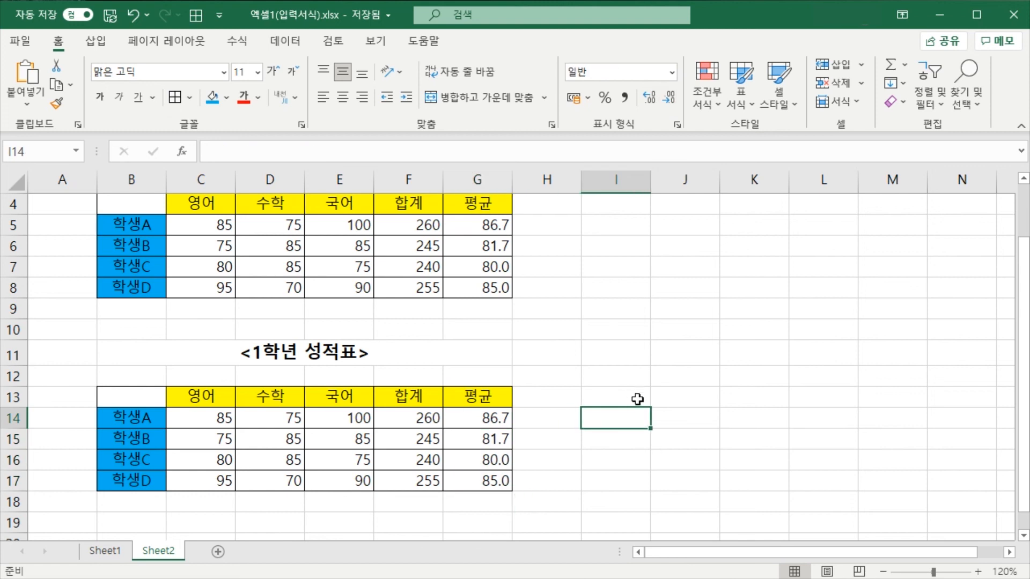
Compare the recreated grade table with the original <1학년 성적표> table above it
{"action": "left_click", "coordinate": [584, 445]}
{"action": "left_click", "coordinate": [601, 493]}
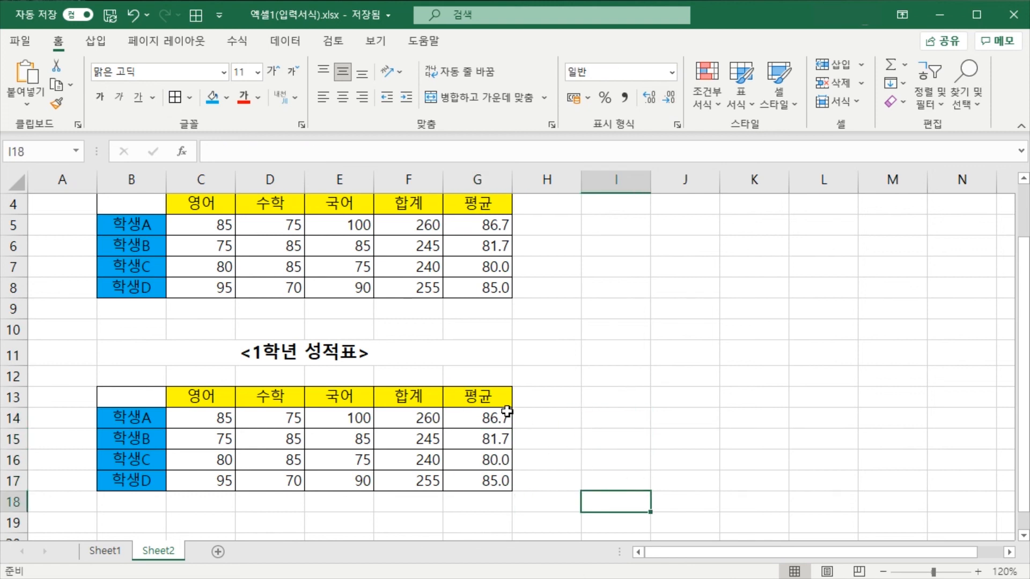
{"action": "scroll", "coordinate": [507, 411], "scroll_direction": "up", "scroll_amount": 1}
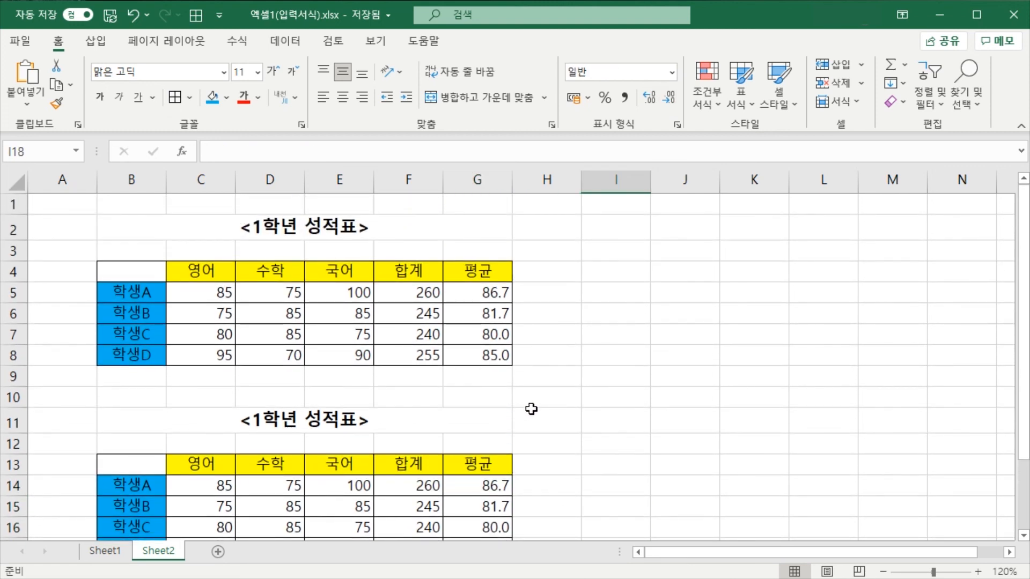
{"action": "scroll", "coordinate": [530, 408], "scroll_direction": "down", "scroll_amount": 1}
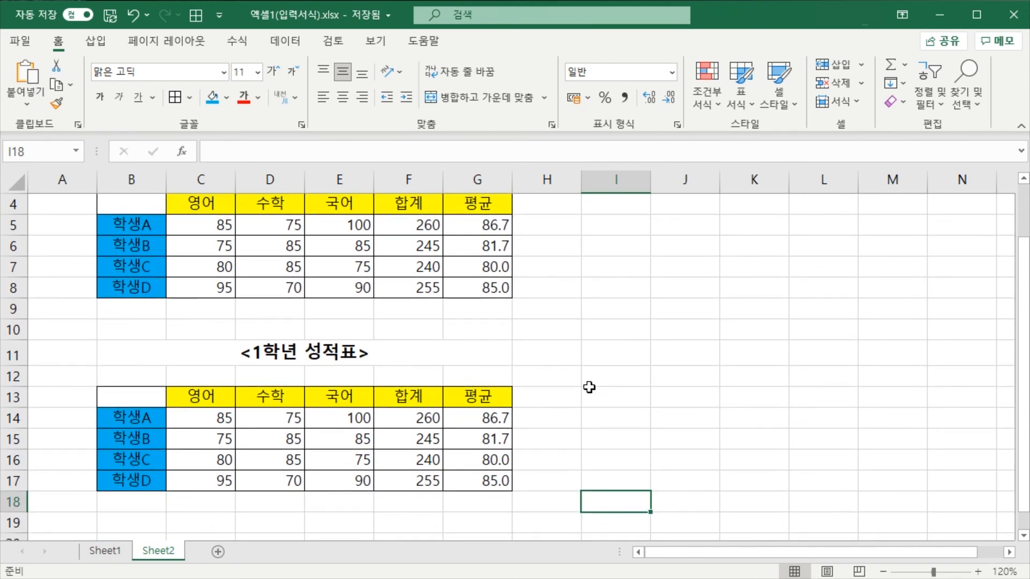
{"action": "left_click", "coordinate": [571, 398]}
{"action": "left_click", "coordinate": [629, 395]}
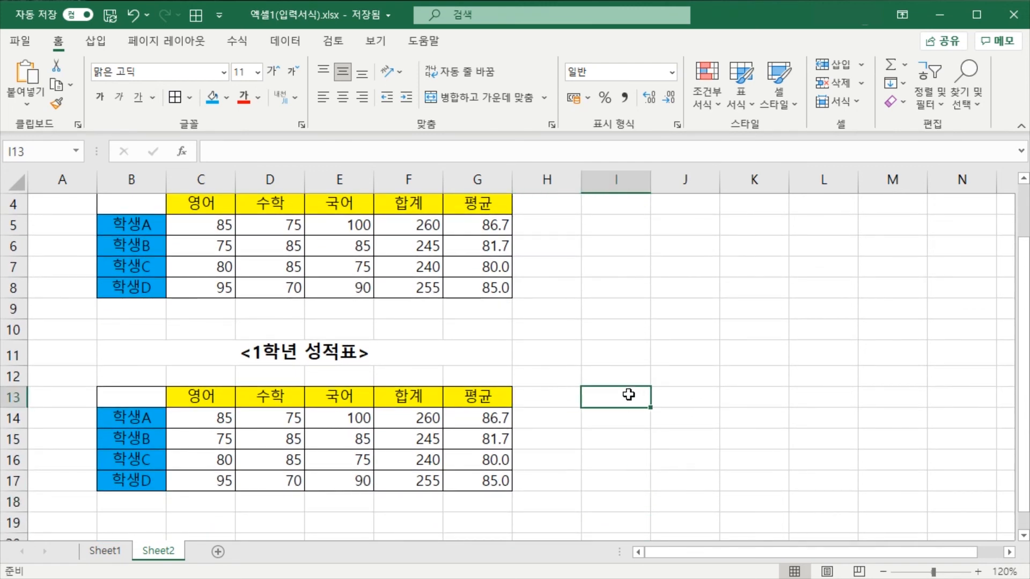